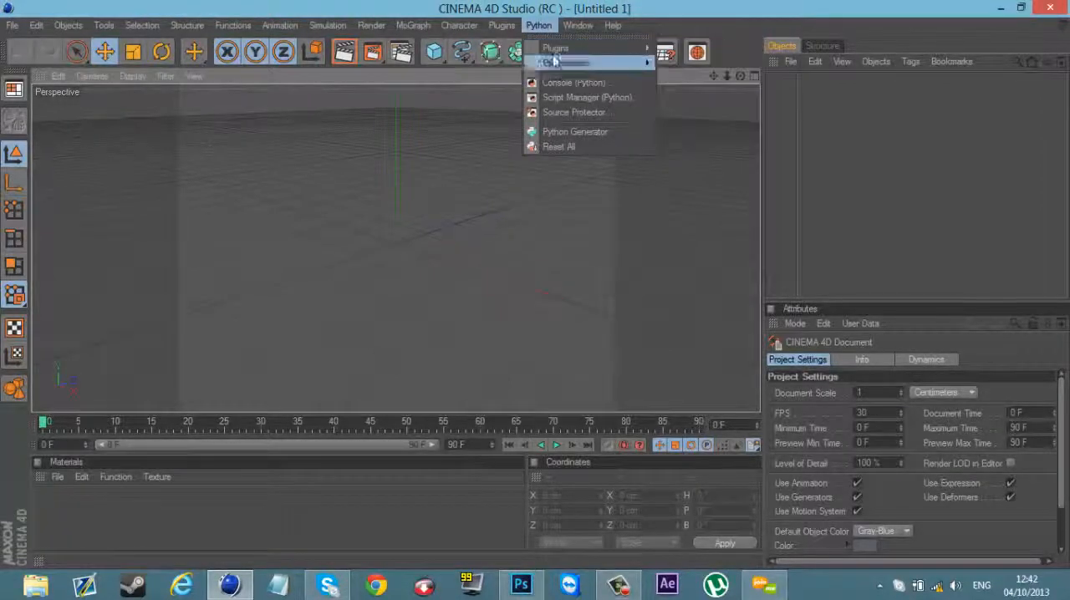
pyautogui.moveTo(493, 31)
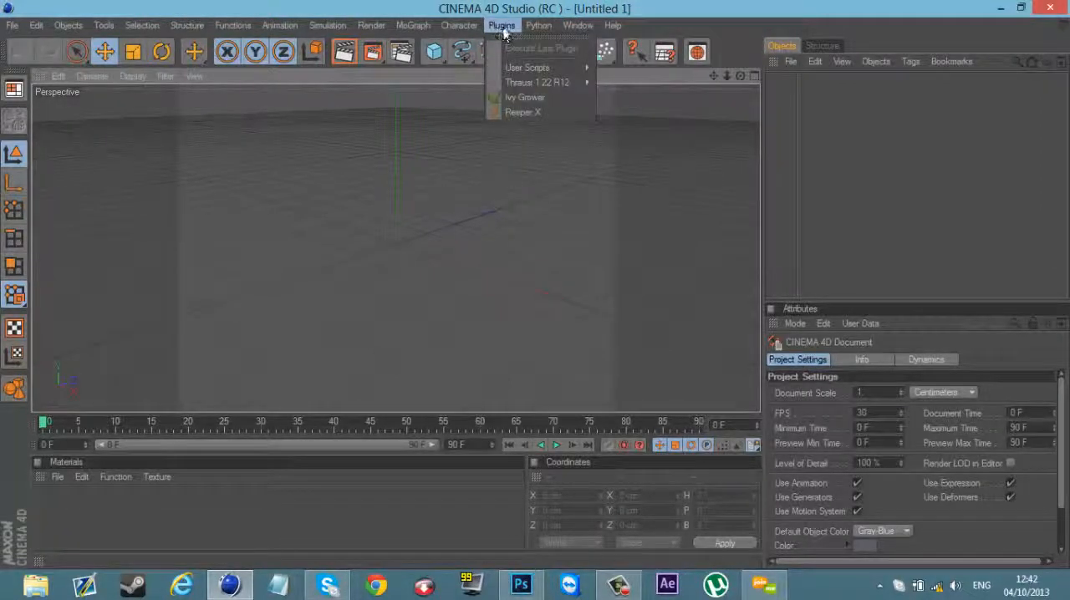
pyautogui.moveTo(538, 28)
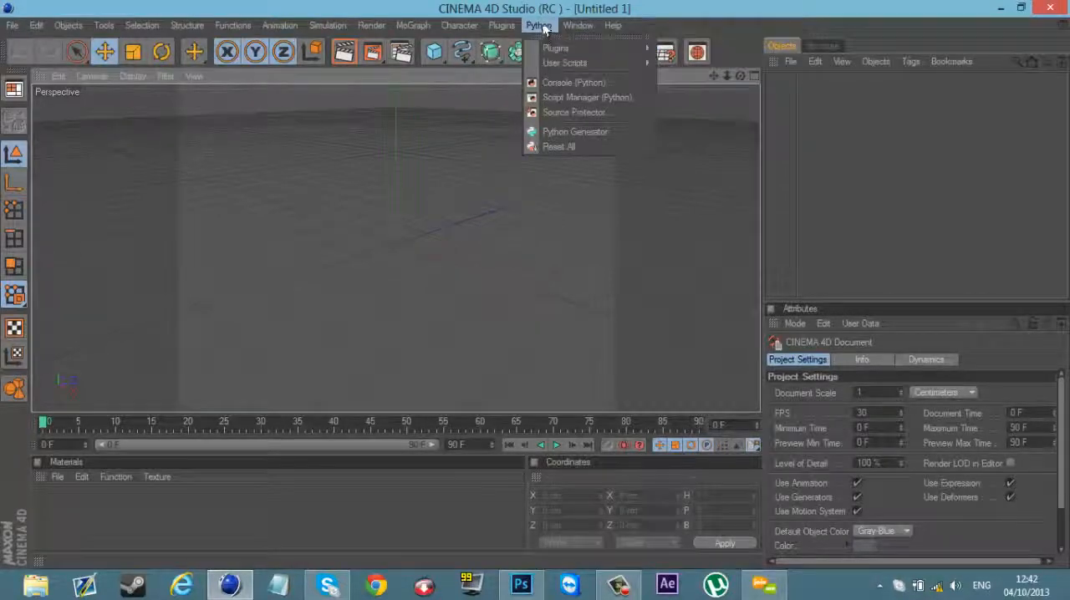
# Step: Open the Backgrounds folder on the desktop and view the Synergy-BG image as an example
pyautogui.click(619, 585)
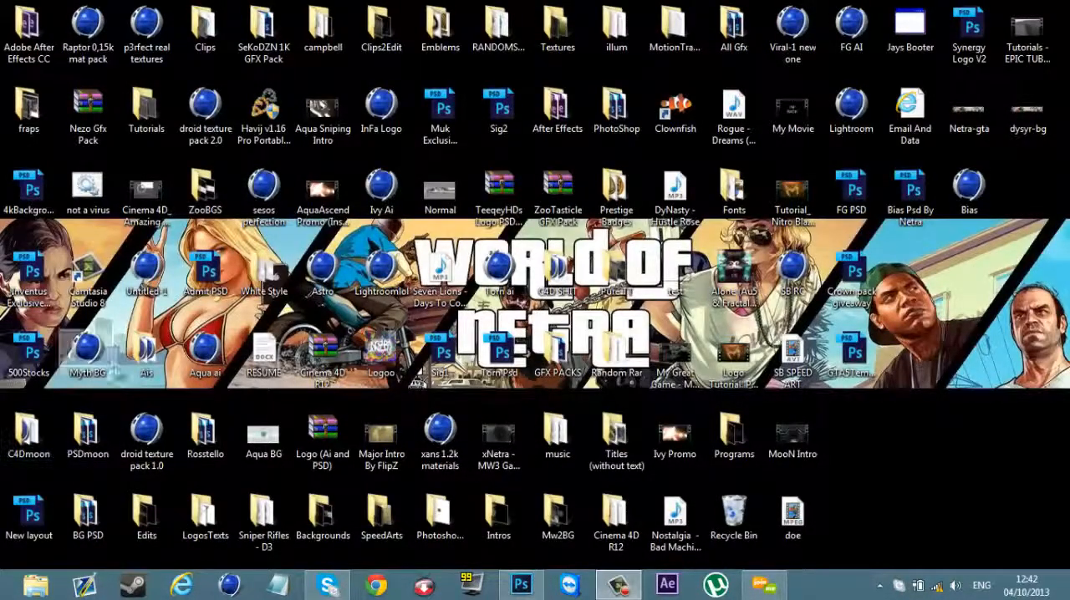
pyautogui.doubleClick(318, 510)
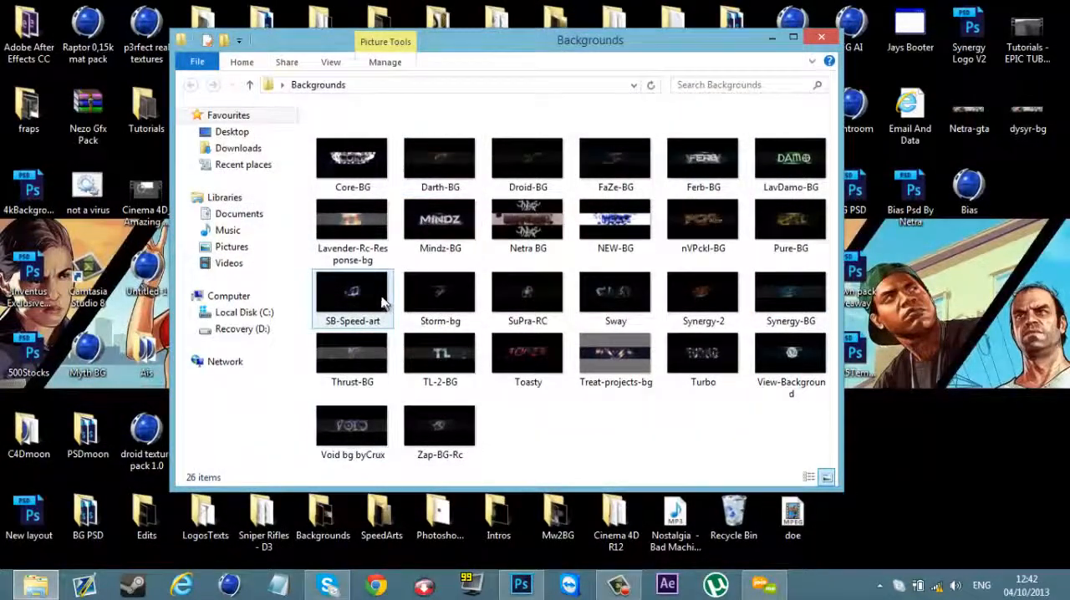
pyautogui.click(806, 298)
pyautogui.doubleClick(771, 307)
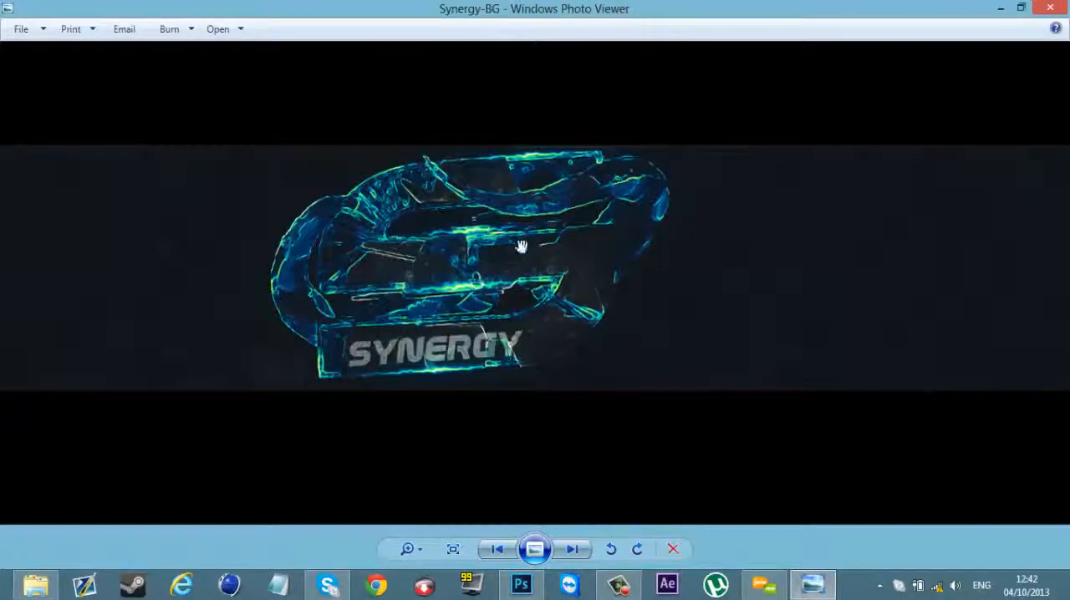
pyautogui.press('Escape')
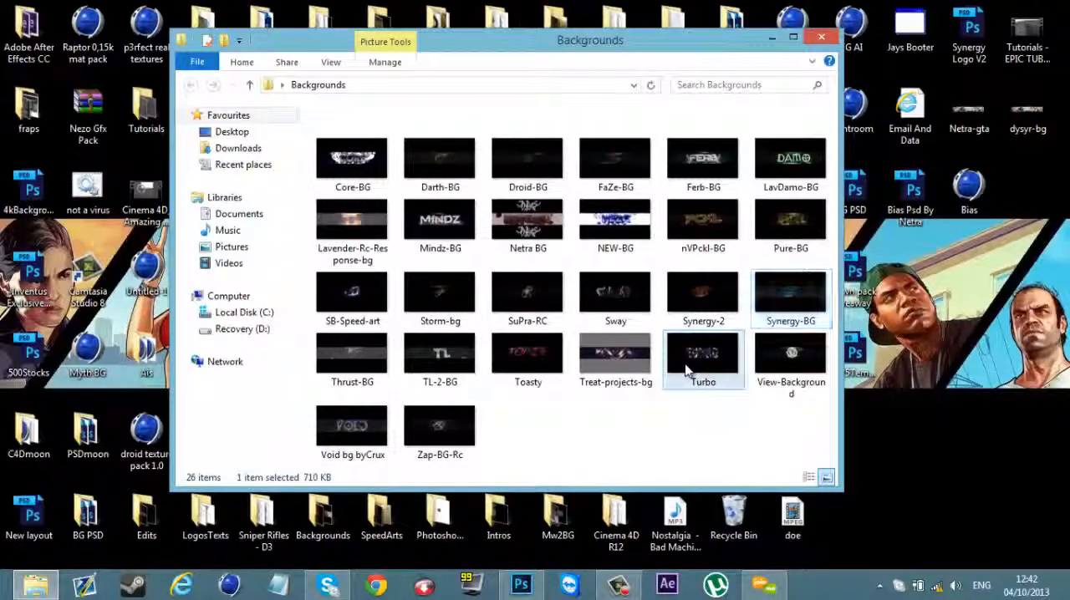
# Step: View the Sway background image at different zoom levels, and close the image and the Backgrounds folder
pyautogui.doubleClick(644, 320)
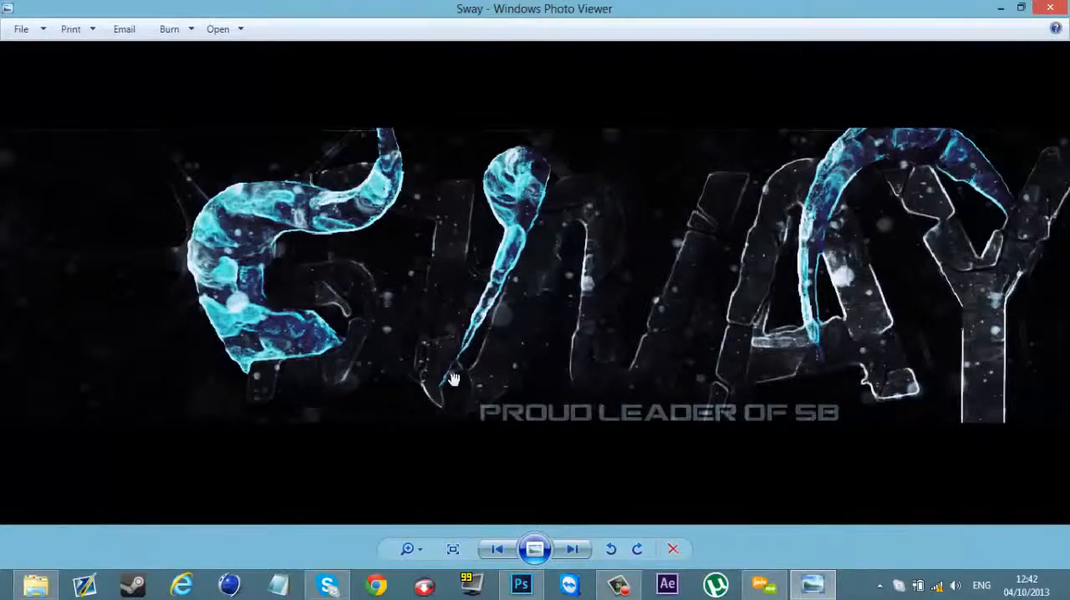
pyautogui.scroll(-3, 904, 166)
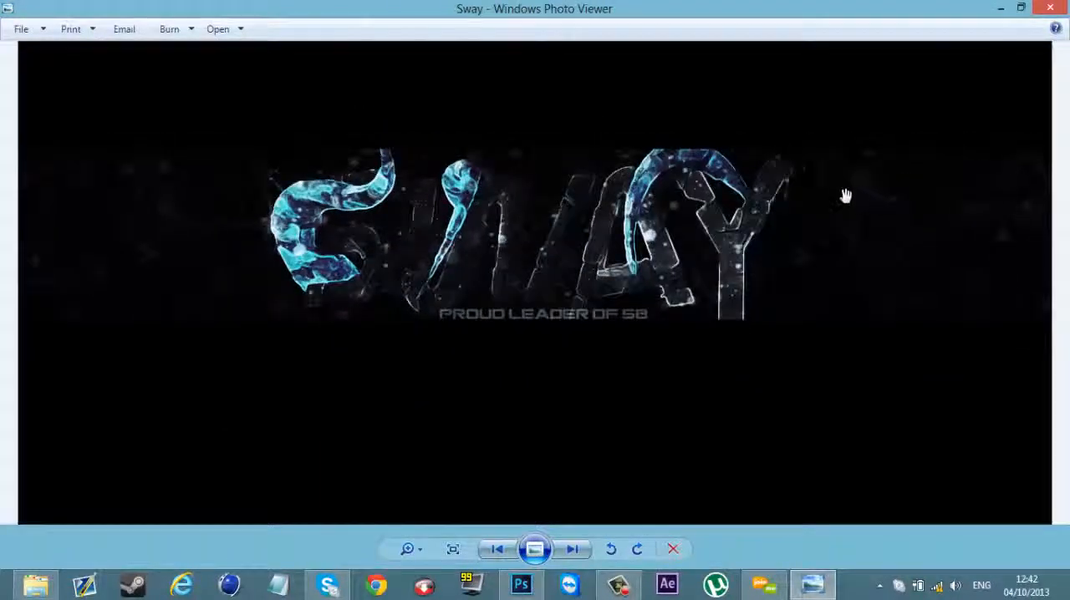
pyautogui.scroll(1, 768, 202)
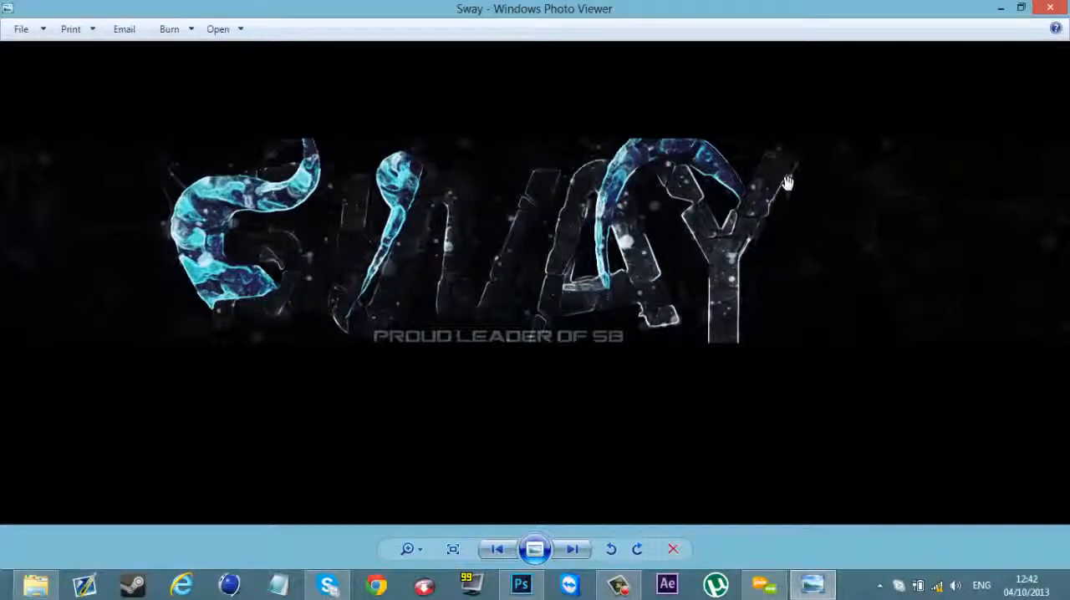
pyautogui.click(1050, 8)
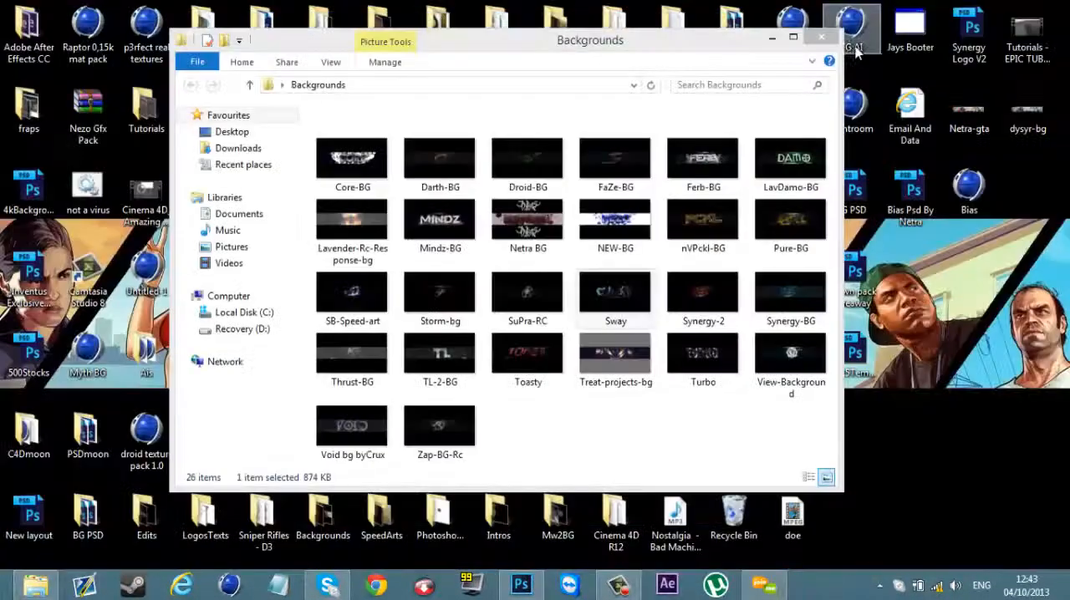
pyautogui.click(822, 38)
pyautogui.click(231, 587)
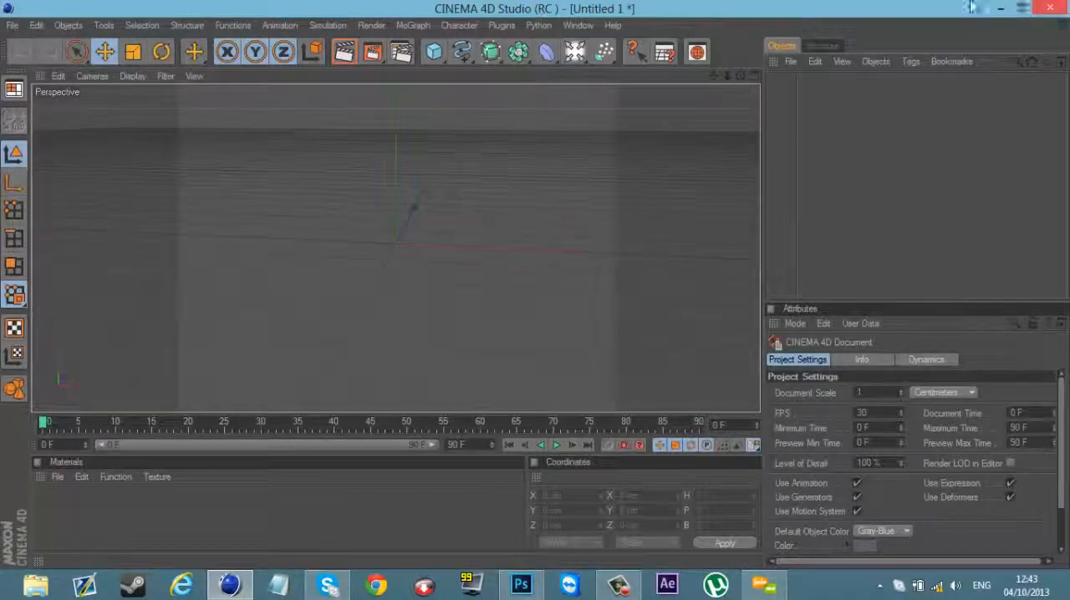
pyautogui.click(999, 7)
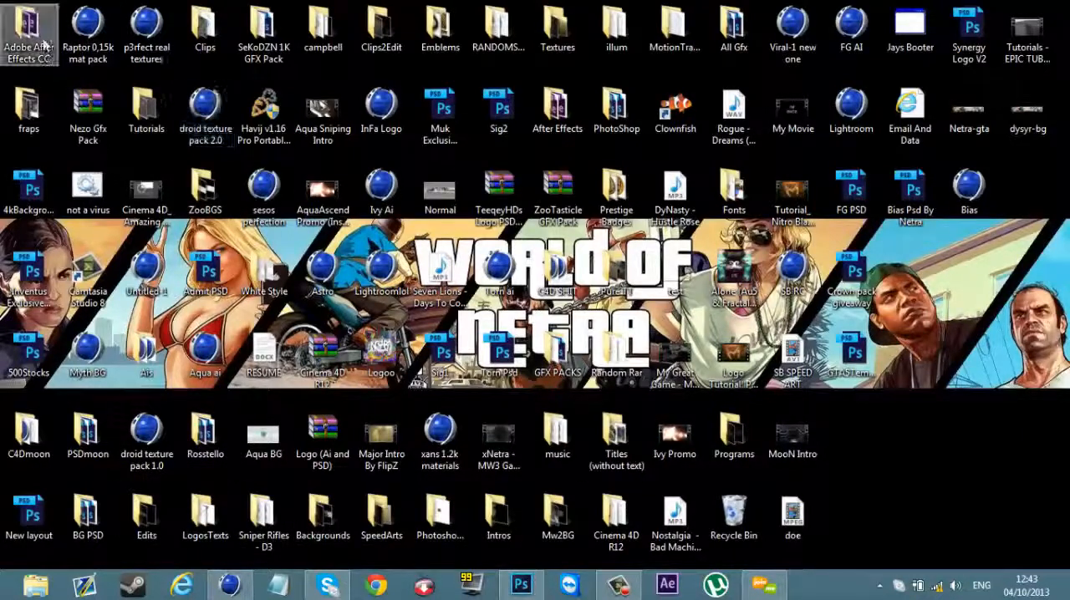
# Step: Search the Desktop folder for "here they are" in File Explorer and close the window
pyautogui.click(42, 586)
pyautogui.click(232, 134)
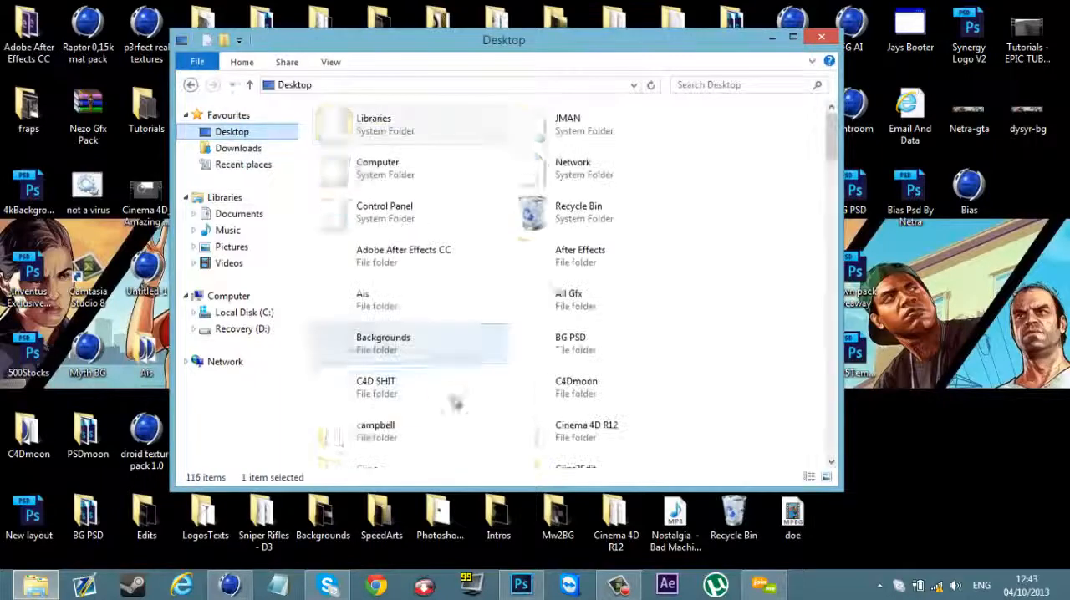
pyautogui.click(712, 85)
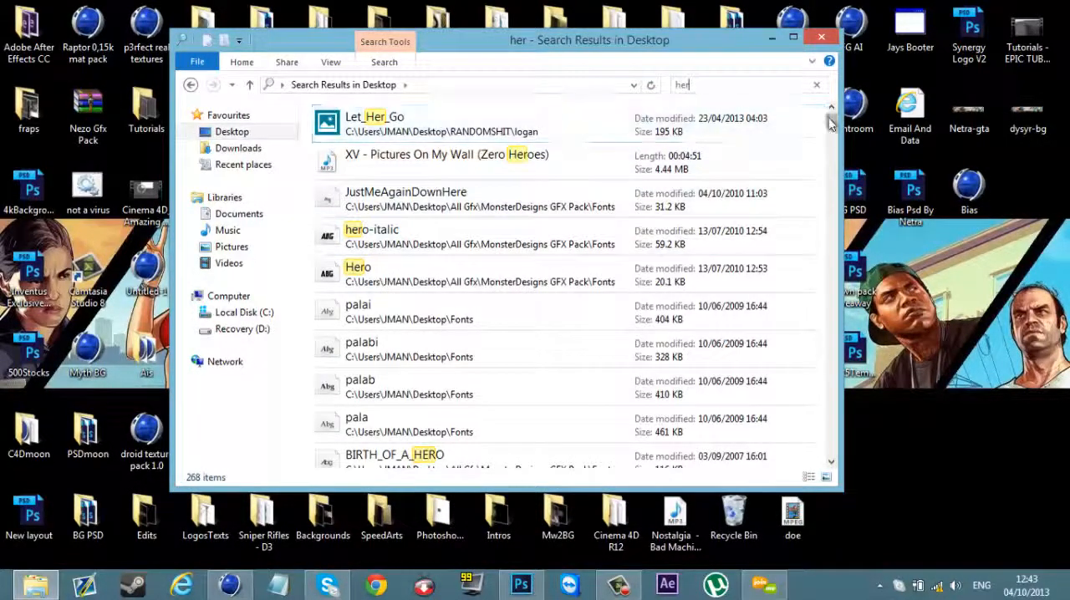
pyautogui.moveTo(831, 121); pyautogui.dragTo(832, 213)
pyautogui.write('e the')
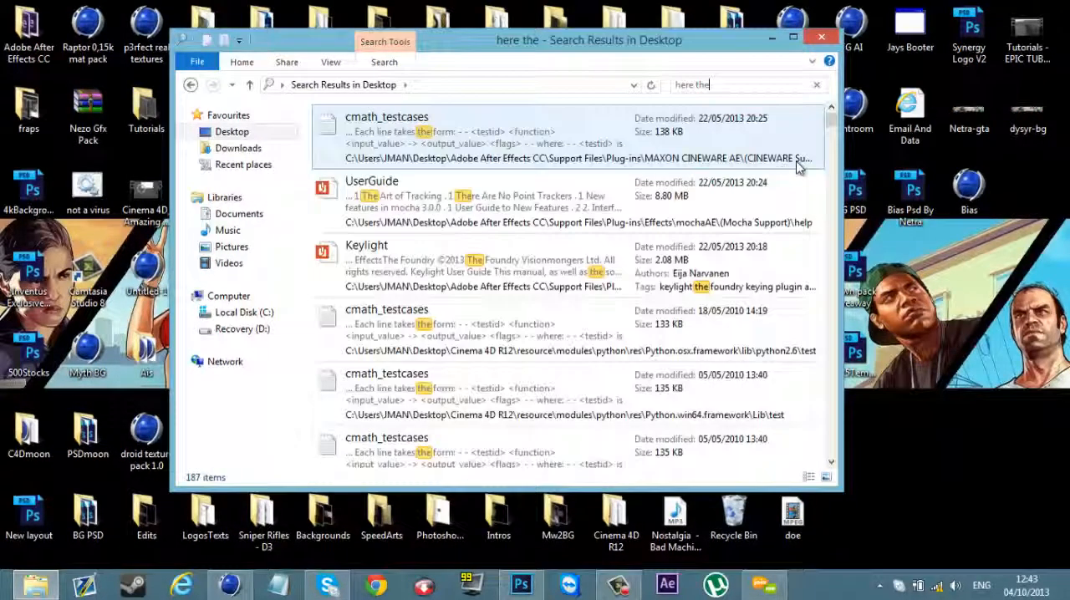
pyautogui.write('y')
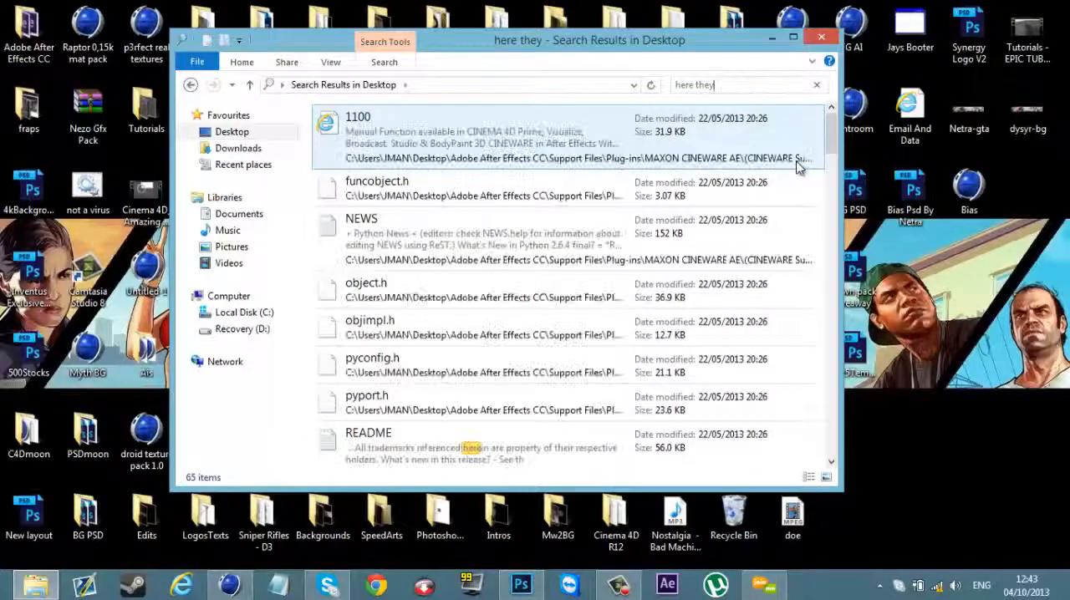
pyautogui.write(' are')
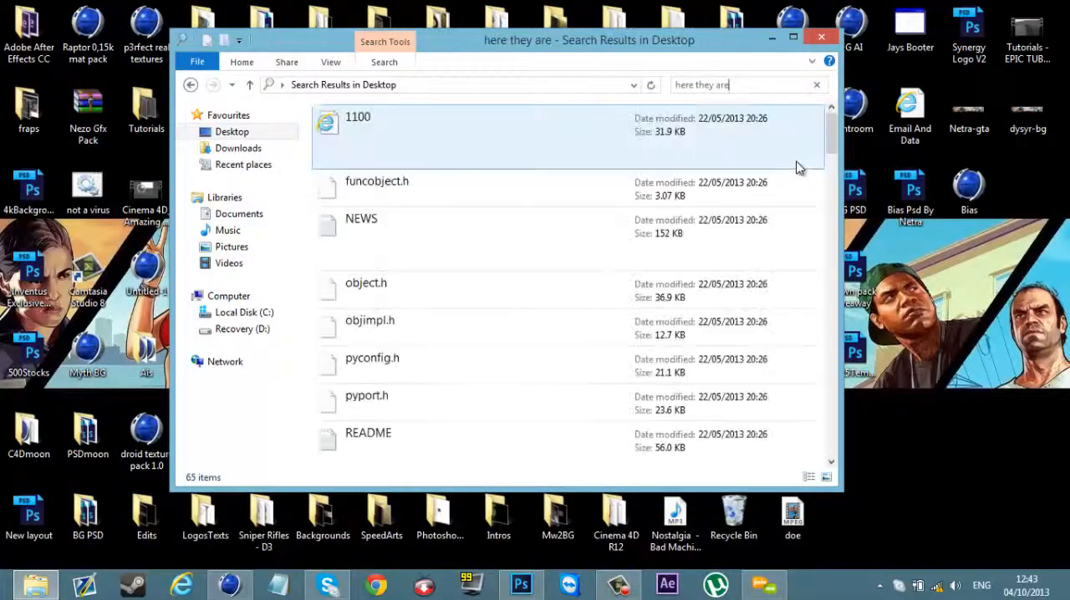
pyautogui.click(821, 37)
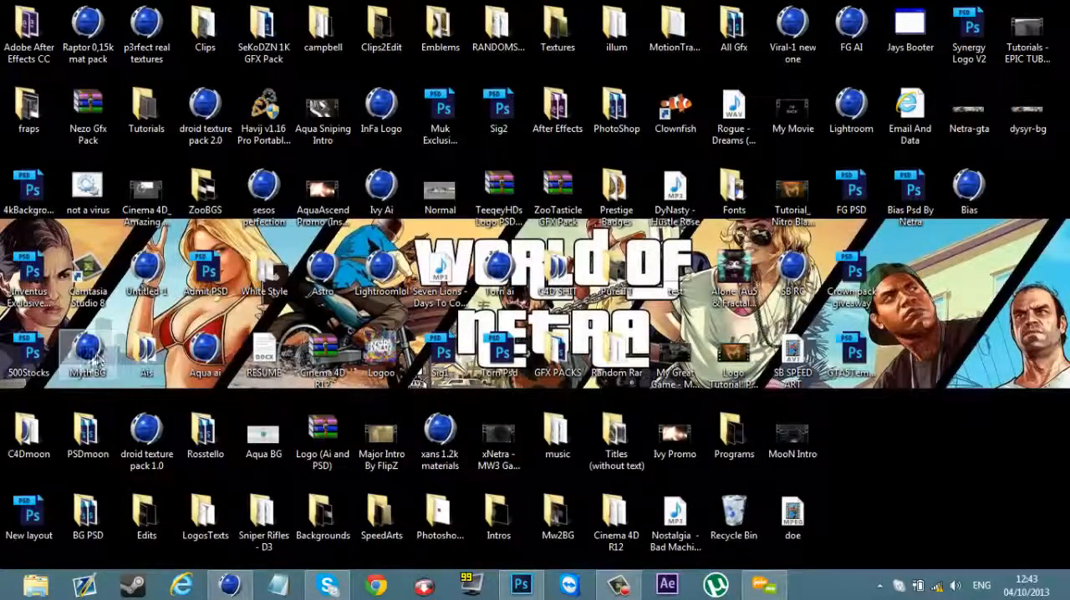
# Step: Find the OpTic AI file in the desktop's Ais folder and open it in Cinema 4D, accepting the import settings
pyautogui.doubleClick(147, 352)
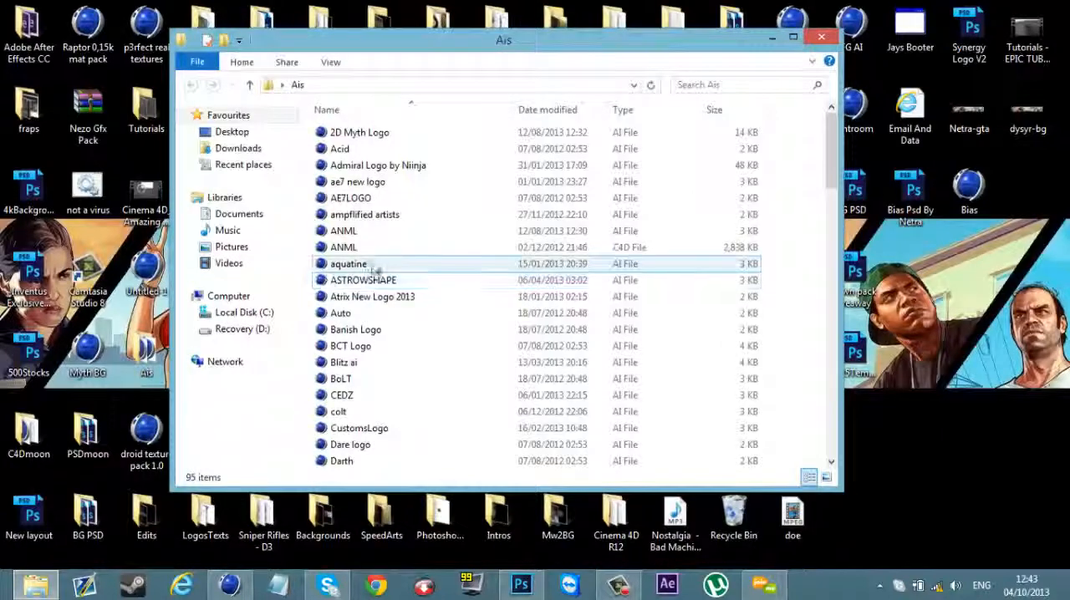
pyautogui.scroll(-10, 371, 270)
pyautogui.scroll(2, 512, 213)
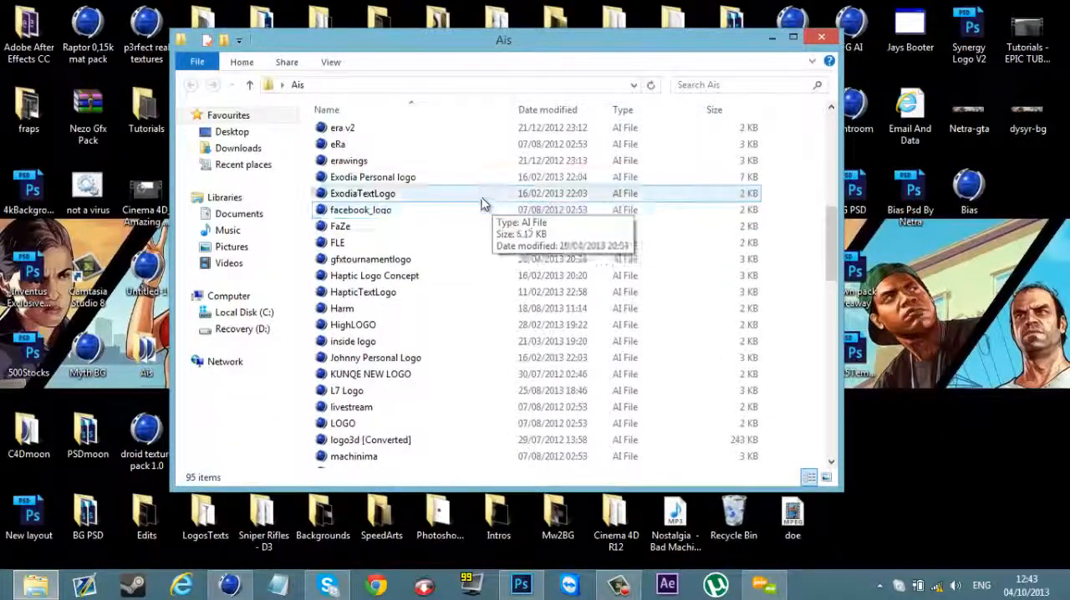
pyautogui.scroll(-1, 366, 228)
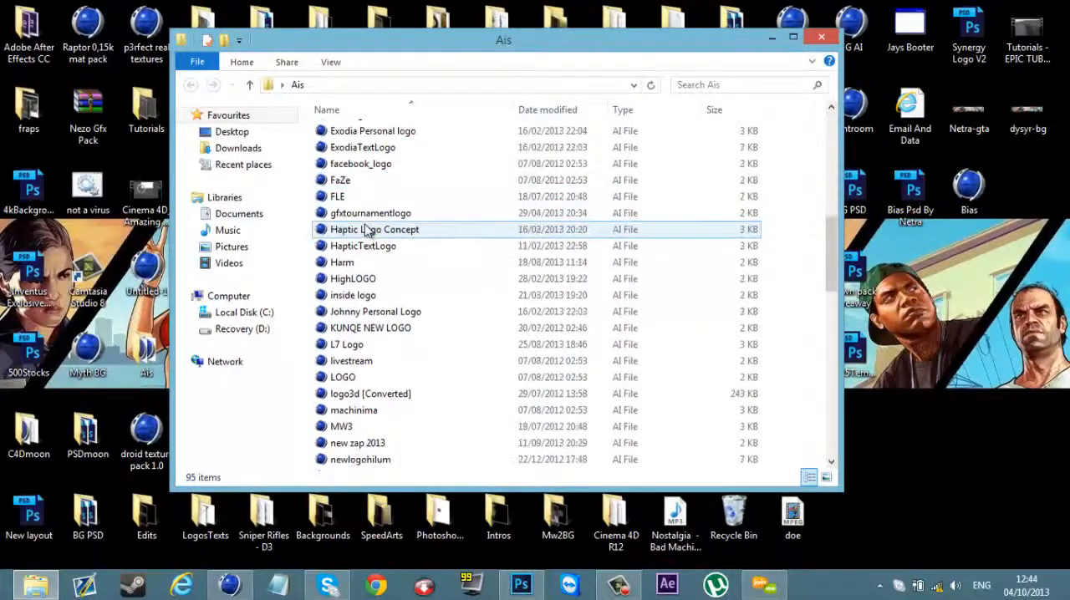
pyautogui.scroll(-2, 393, 334)
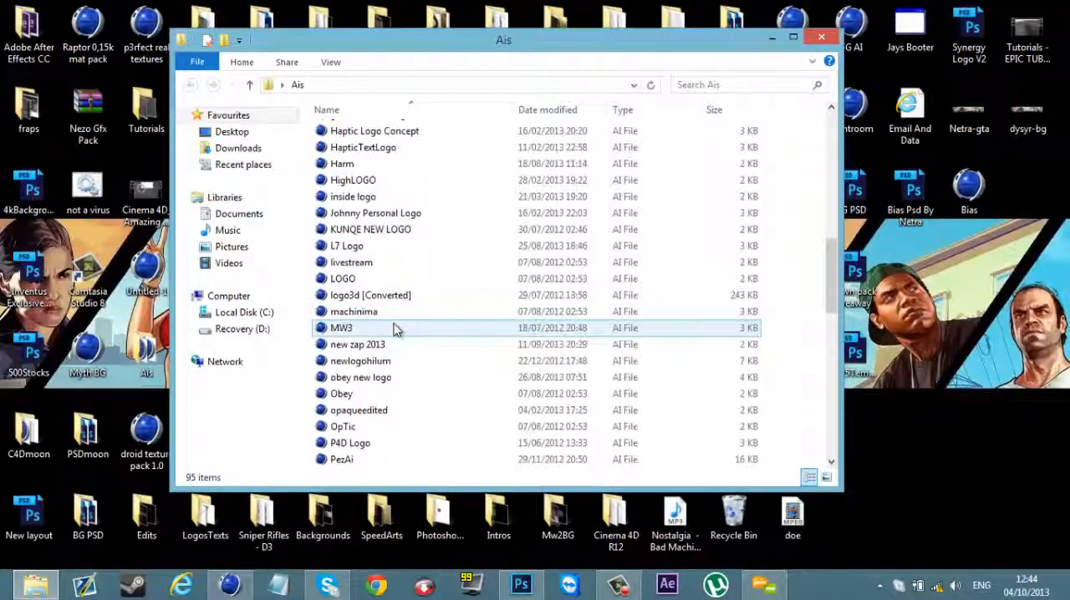
pyautogui.click(355, 247)
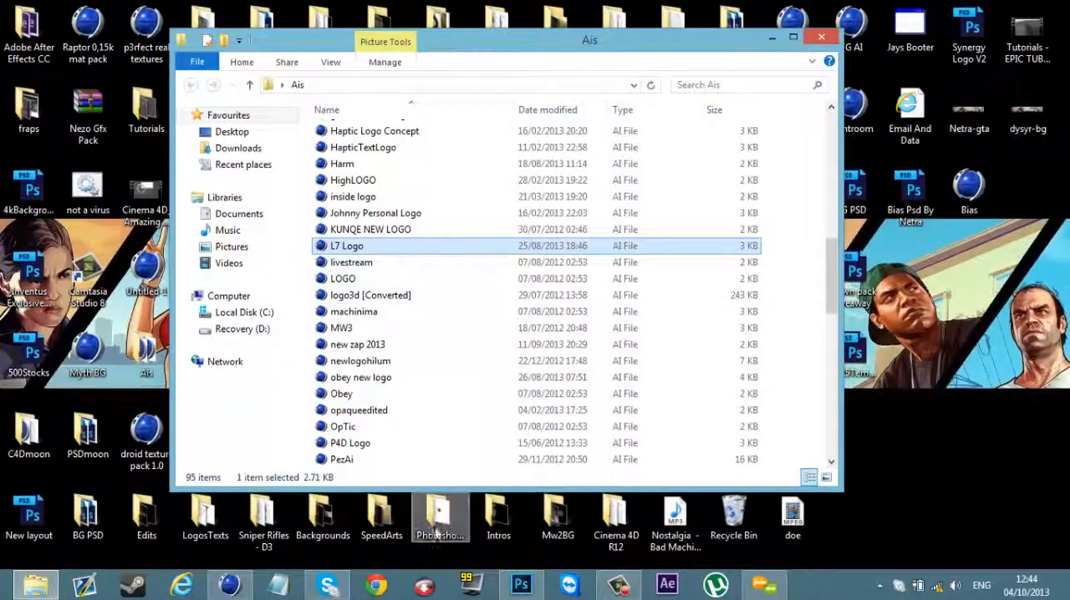
pyautogui.scroll(-1, 399, 456)
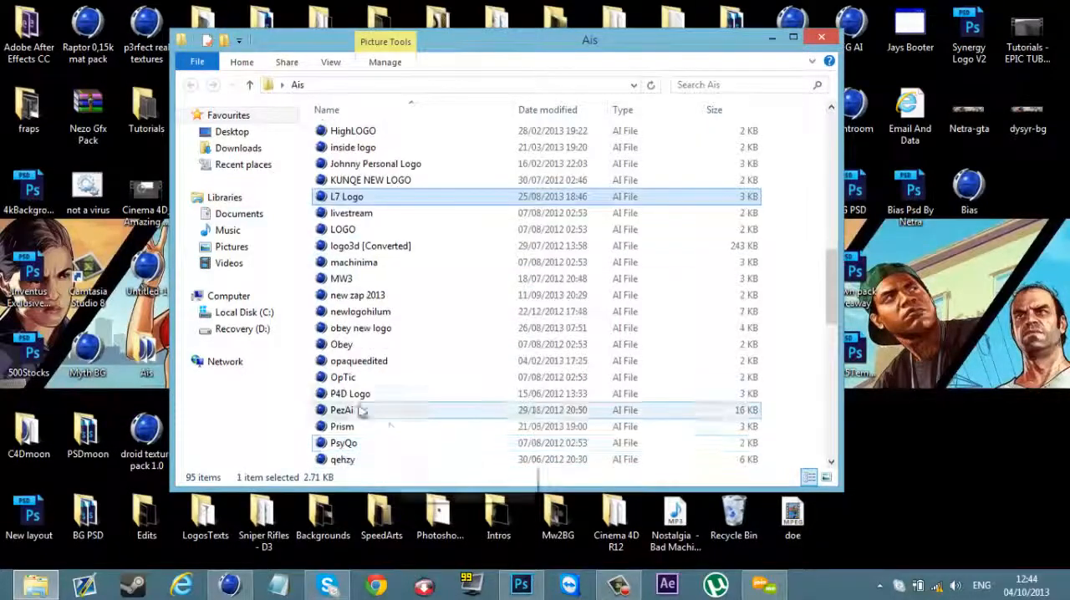
pyautogui.click(354, 381)
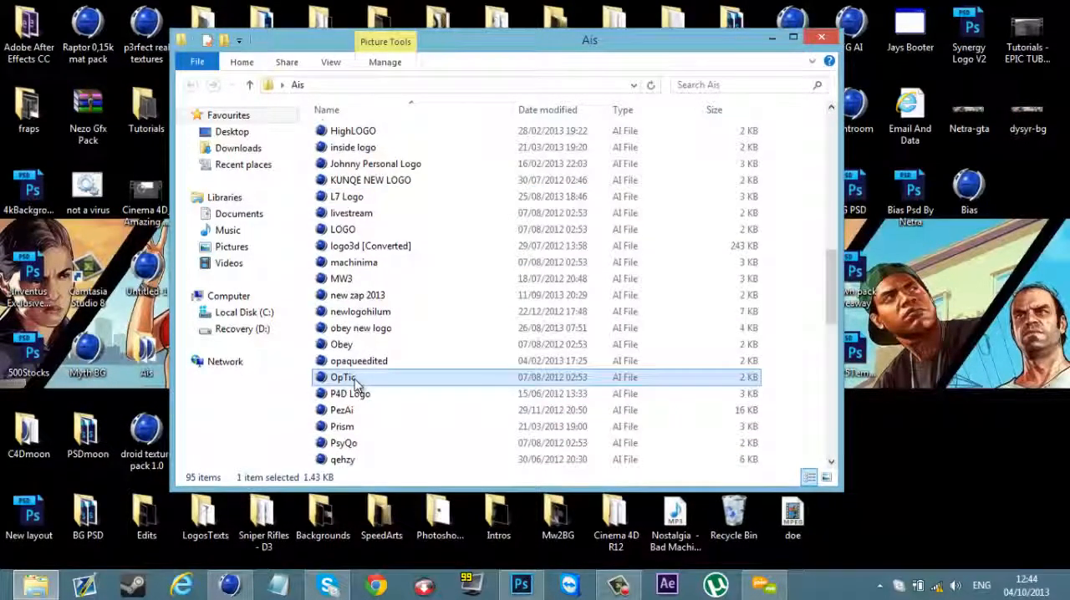
pyautogui.doubleClick(355, 379)
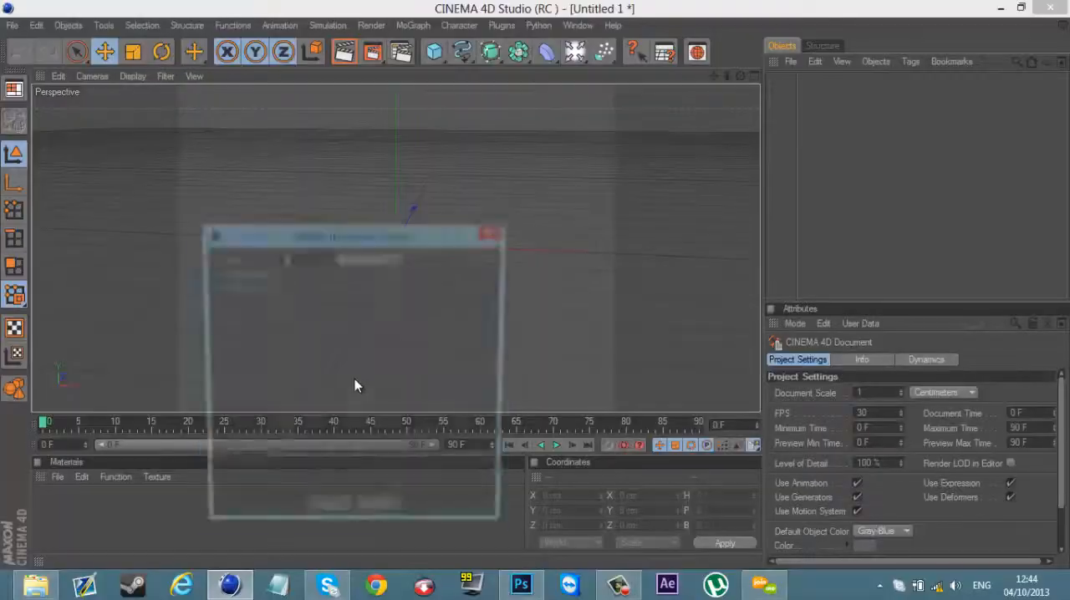
pyautogui.click(347, 515)
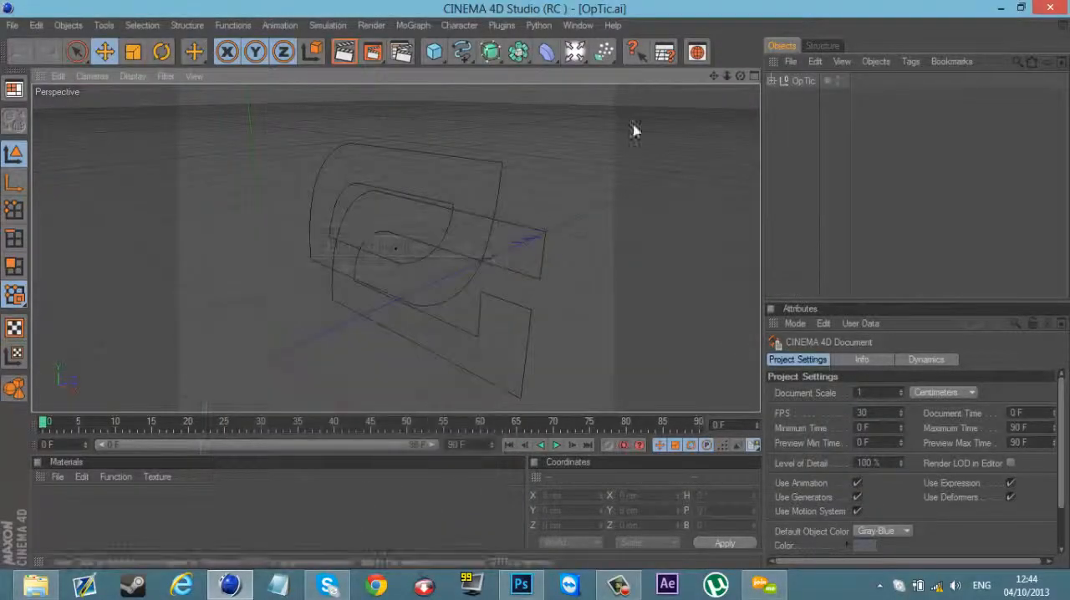
# Step: Expand the imported OpTic group, add an Extrude NURBS object and make one copy of it
pyautogui.moveTo(740, 77); pyautogui.dragTo(533, 294)
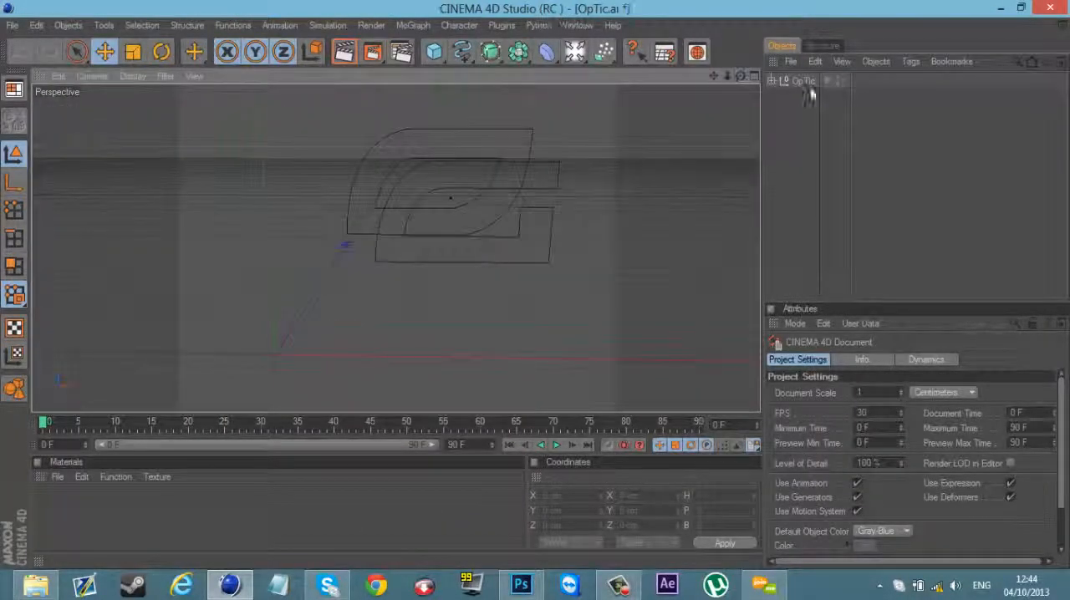
pyautogui.click(773, 81)
pyautogui.moveTo(715, 79); pyautogui.dragTo(537, 291)
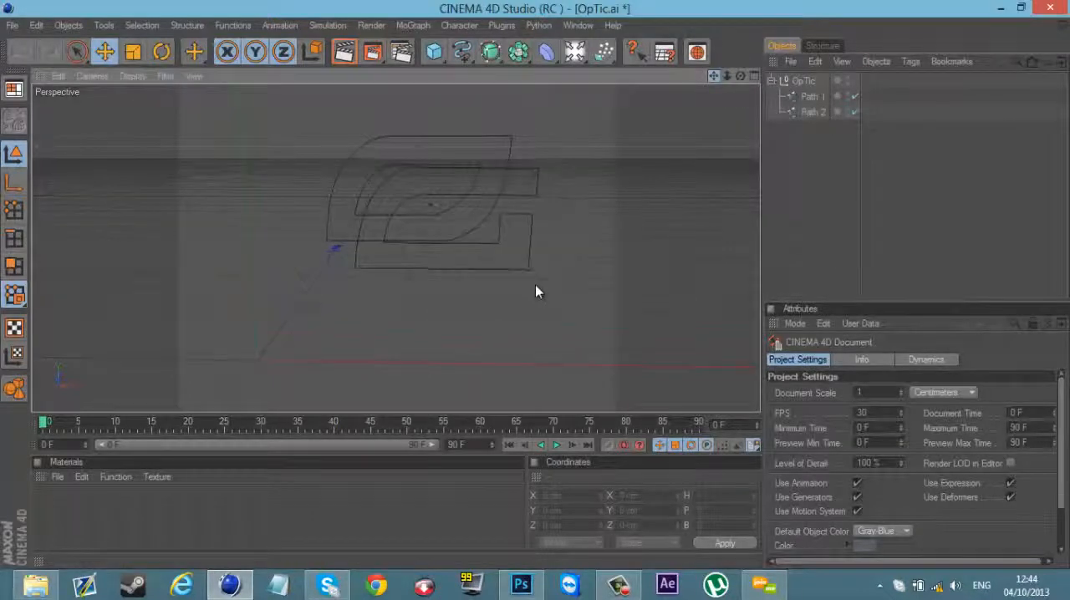
pyautogui.moveTo(490, 52); pyautogui.dragTo(671, 70)
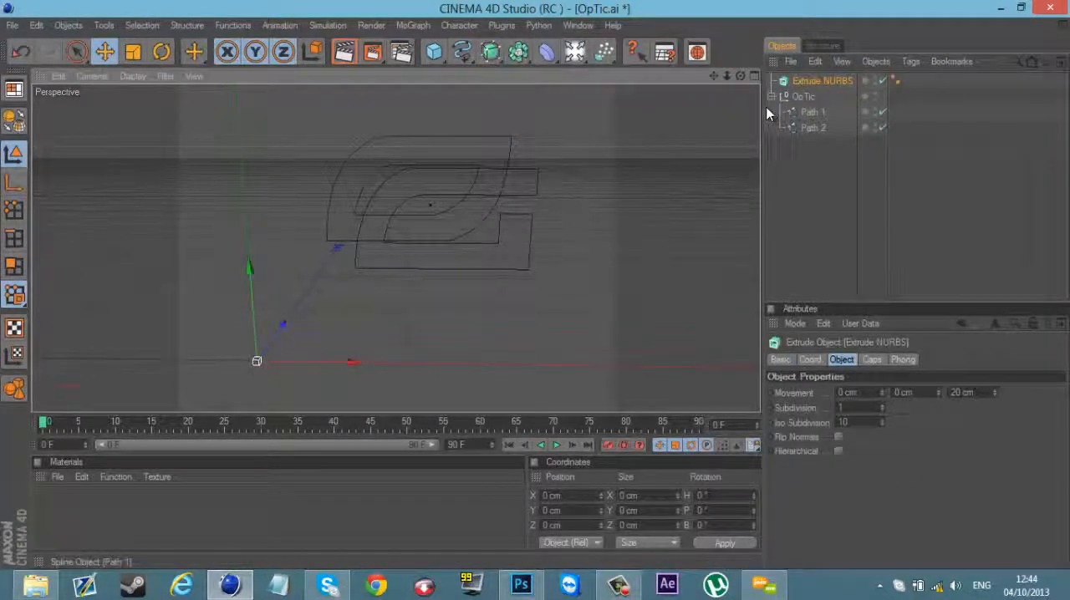
pyautogui.hotkey('ctrl', 'c')
pyautogui.hotkey('ctrl', 'v')
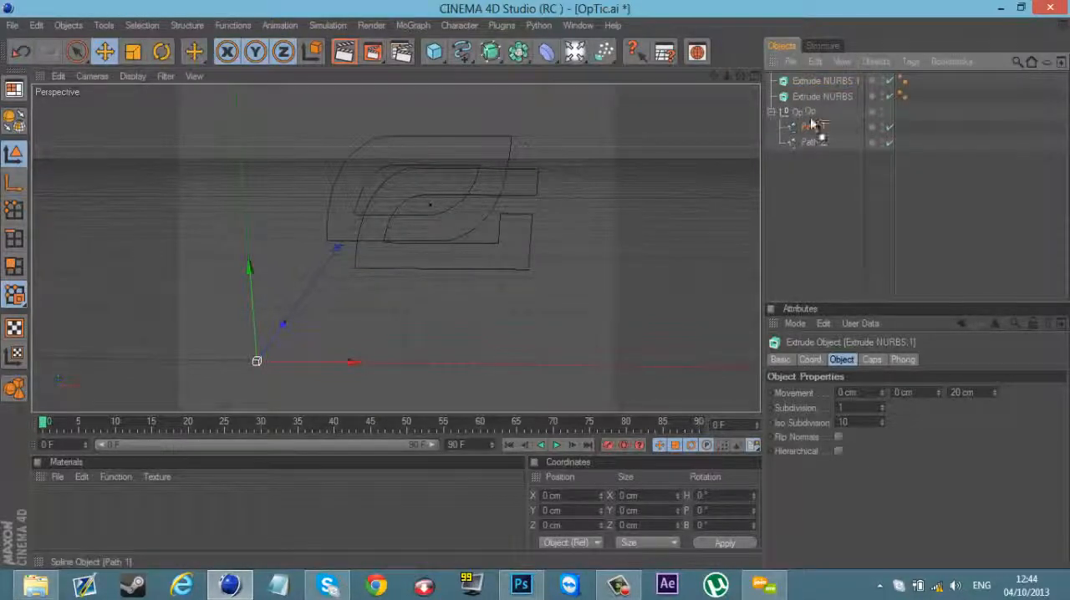
# Step: Place Path 1 and Path 2 each under its own Extrude NURBS and delete the emptied OpTic group
pyautogui.moveTo(808, 102); pyautogui.dragTo(804, 83)
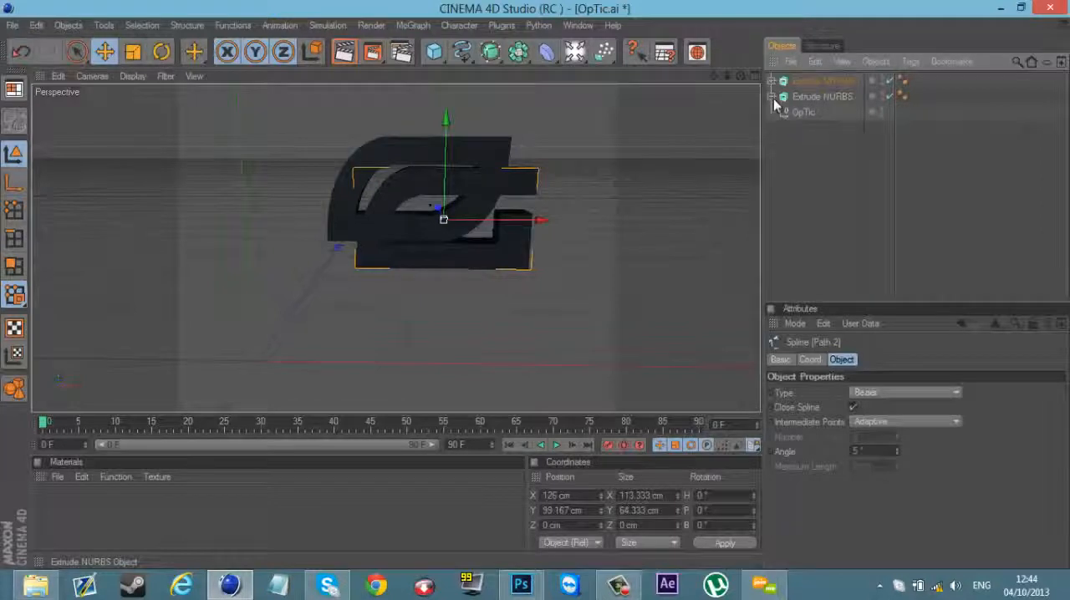
pyautogui.click(799, 112)
pyautogui.press('Delete')
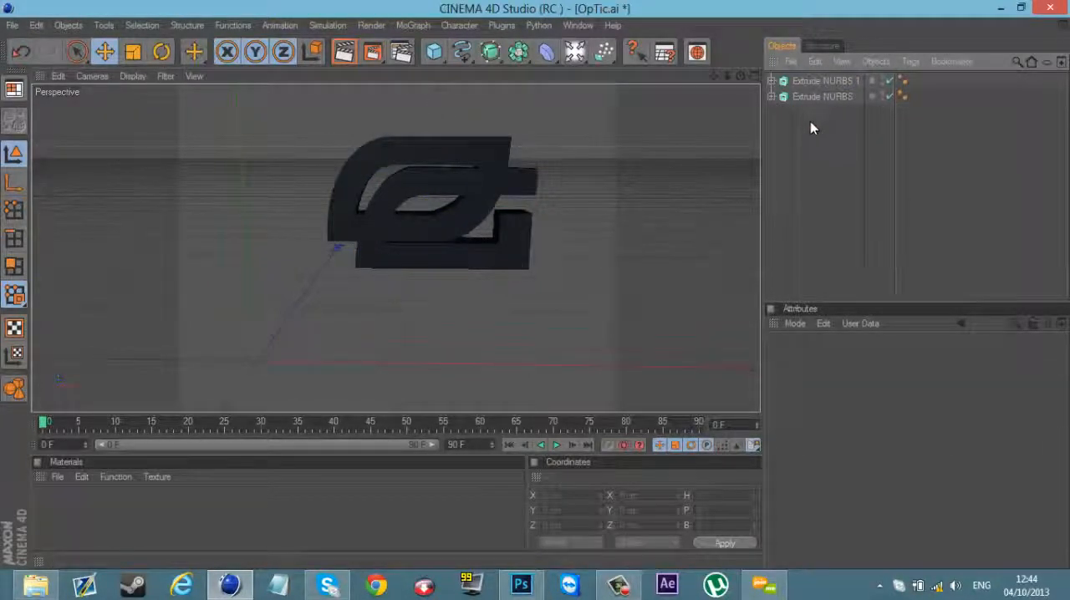
# Step: Select both Extrude NURBS objects and set their Z extrusion movement to 40 cm
pyautogui.moveTo(833, 125); pyautogui.dragTo(811, 76)
pyautogui.moveTo(741, 76); pyautogui.dragTo(511, 293)
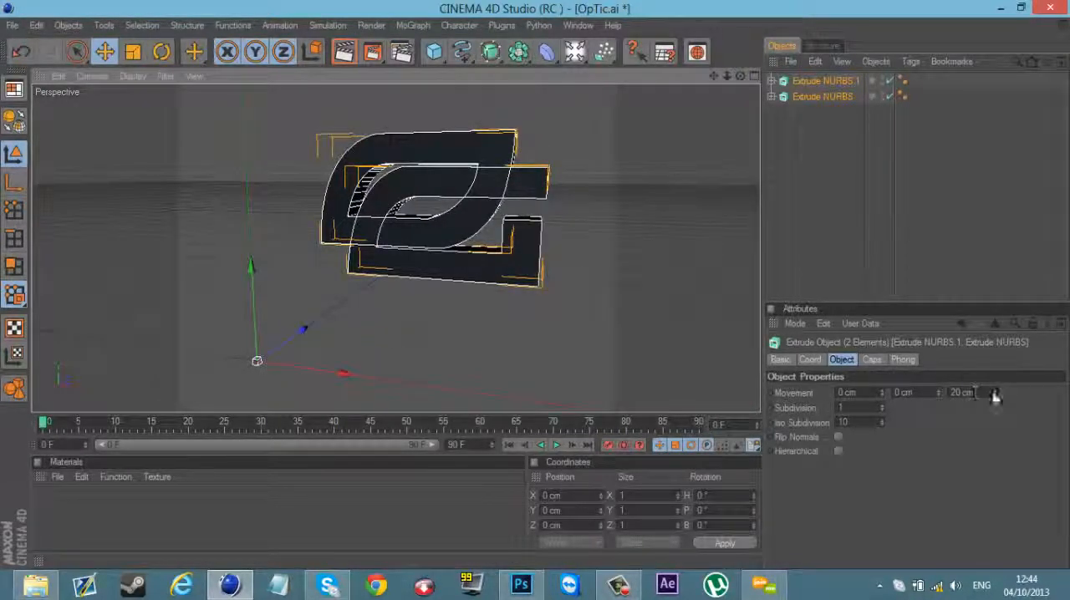
pyautogui.moveTo(995, 397)
pyautogui.mouseDown()
pyautogui.moveTo(995, 383)
pyautogui.moveTo(994, 394)
pyautogui.mouseUp()
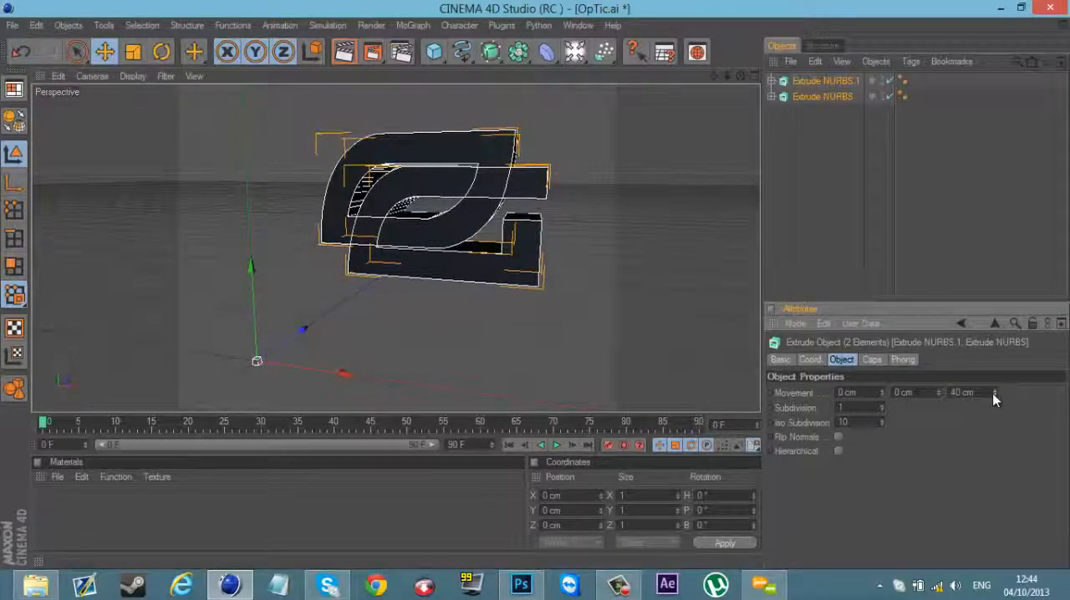
# Step: Set both the start and end caps of the two Extrude NURBS objects to Fillet Cap
pyautogui.moveTo(737, 77); pyautogui.dragTo(595, 290)
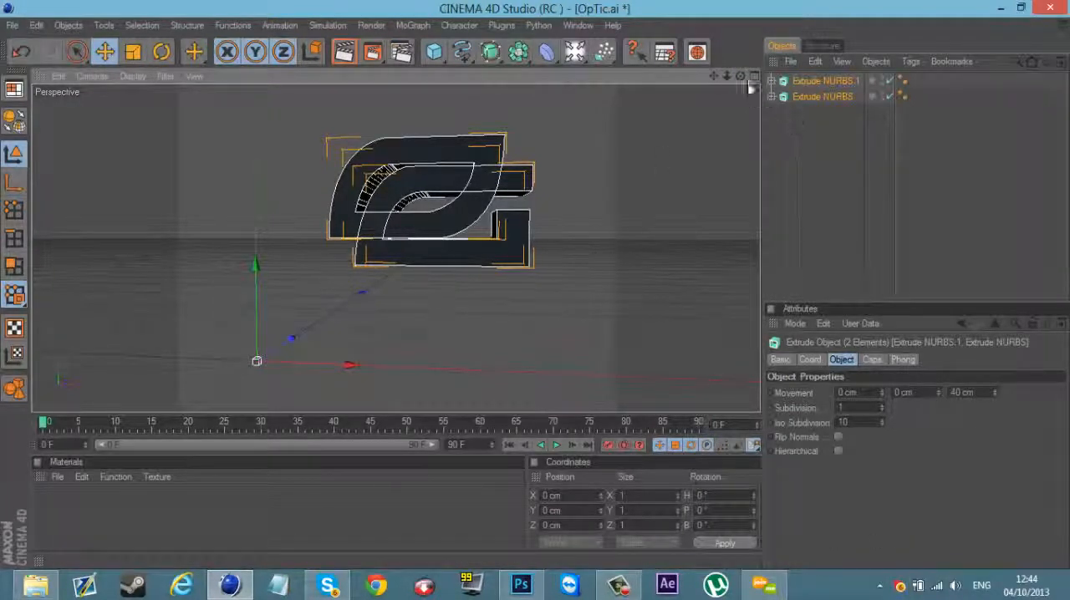
pyautogui.moveTo(542, 291)
pyautogui.keyDown('alt'); pyautogui.mouseDown()
pyautogui.moveTo(532, 301)
pyautogui.moveTo(535, 287)
pyautogui.moveTo(580, 275)
pyautogui.moveTo(523, 286)
pyautogui.moveTo(551, 289)
pyautogui.mouseUp(); pyautogui.keyUp('alt')
pyautogui.moveTo(995, 397); pyautogui.dragTo(995, 400)
pyautogui.keyDown('alt'); pyautogui.moveTo(489, 285); pyautogui.dragTo(535, 285); pyautogui.keyUp('alt')
pyautogui.click(841, 149)
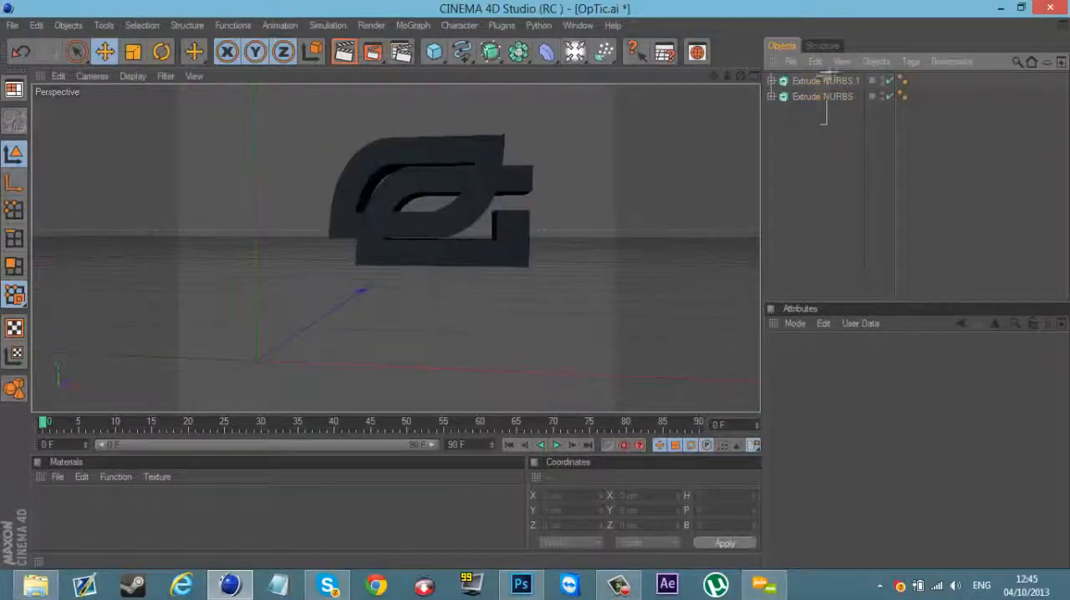
pyautogui.moveTo(828, 73); pyautogui.dragTo(821, 72)
pyautogui.click(872, 358)
pyautogui.click(867, 391)
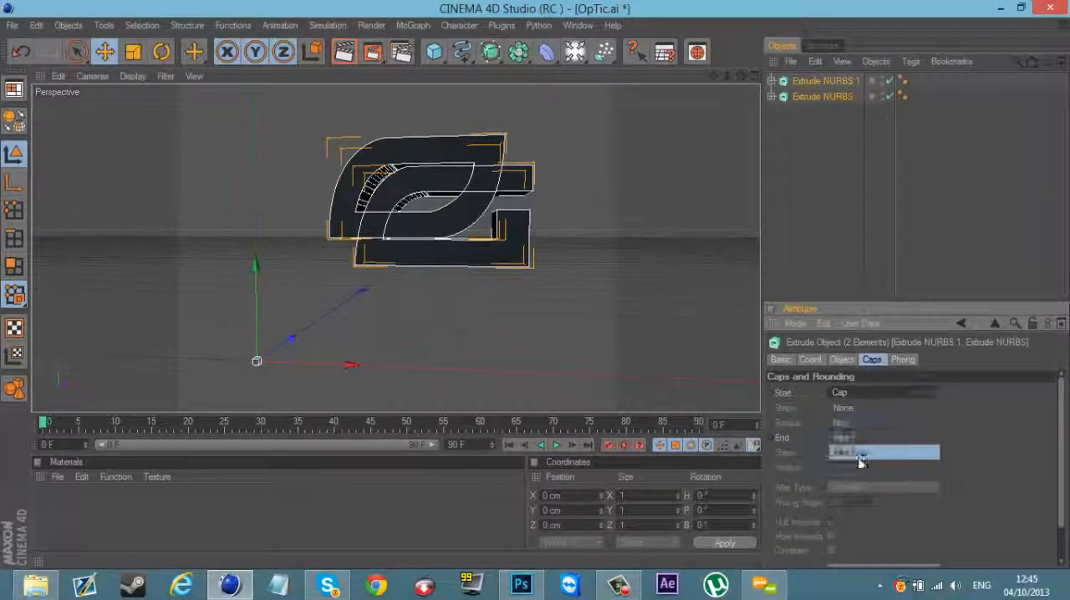
pyautogui.click(861, 456)
pyautogui.click(869, 439)
pyautogui.click(864, 499)
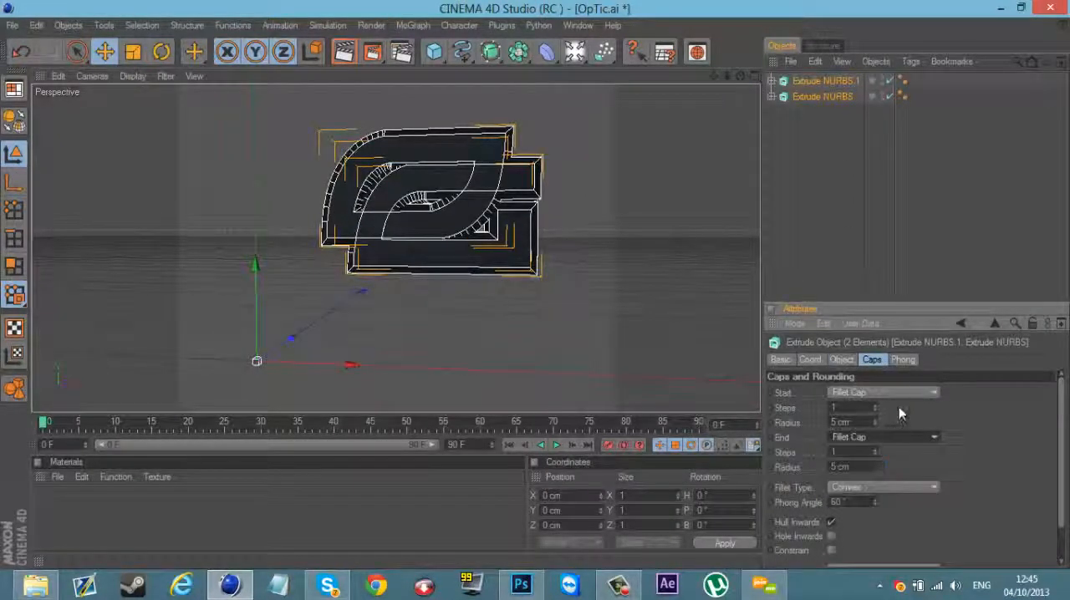
# Step: Set the start and end fillet radius of both Extrude NURBS objects to 1 cm
pyautogui.click(876, 426)
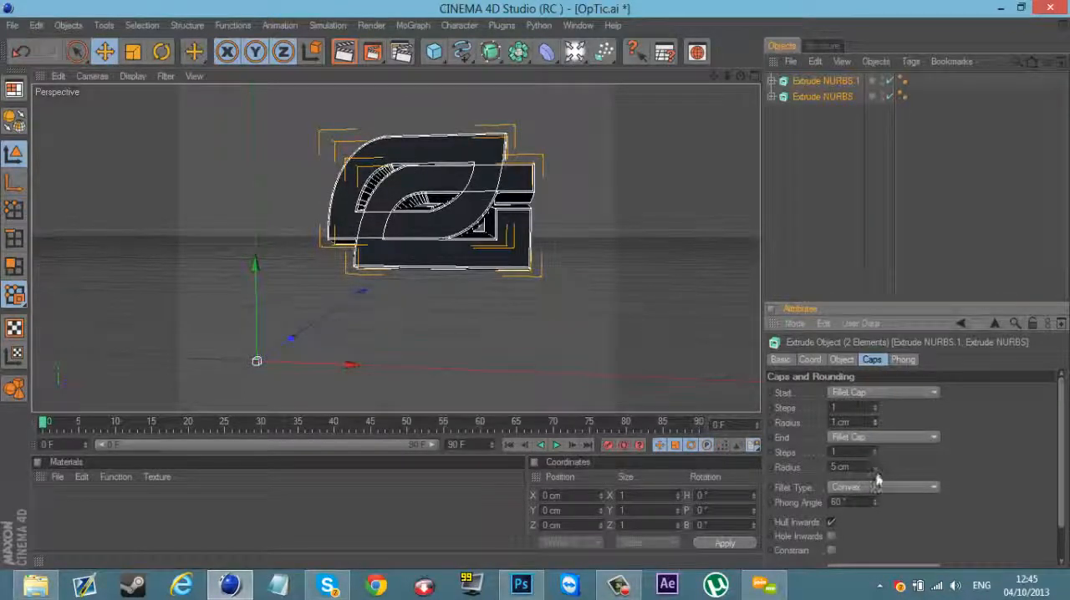
pyautogui.click(875, 470)
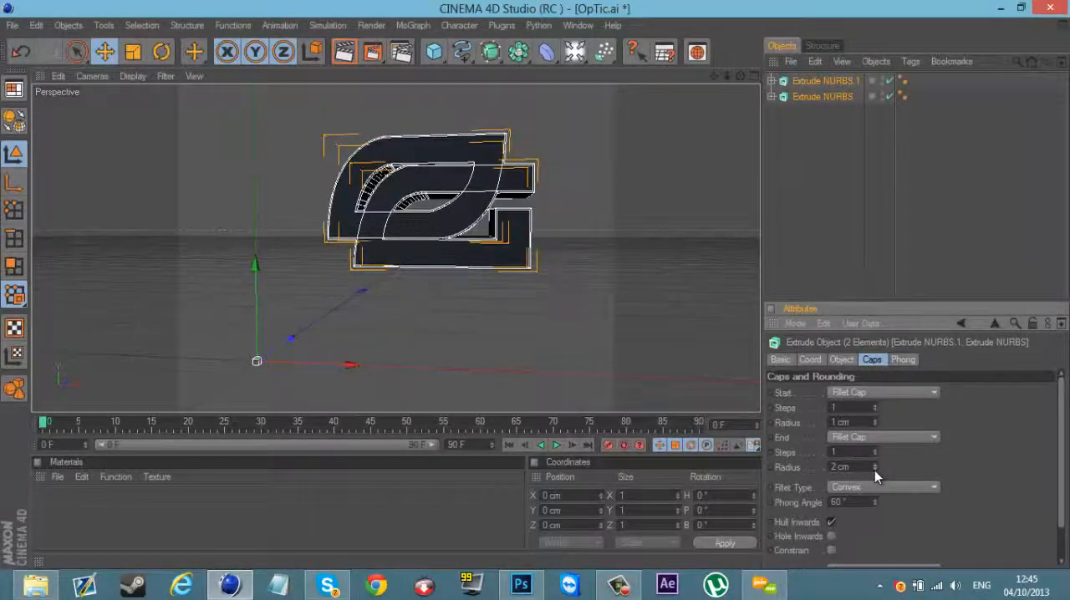
pyautogui.click(829, 147)
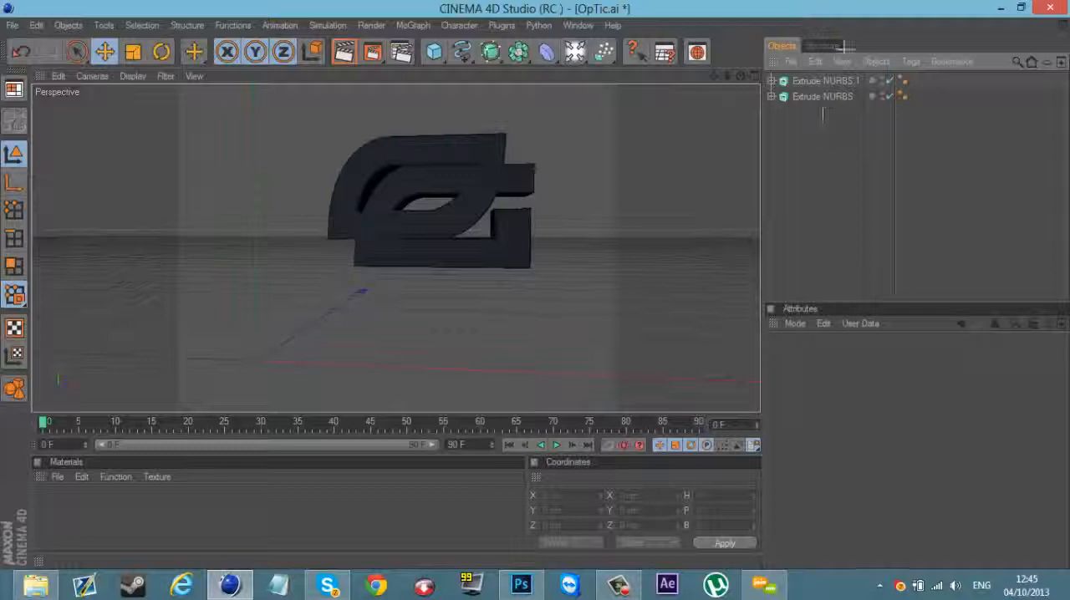
pyautogui.moveTo(824, 114); pyautogui.dragTo(845, 46)
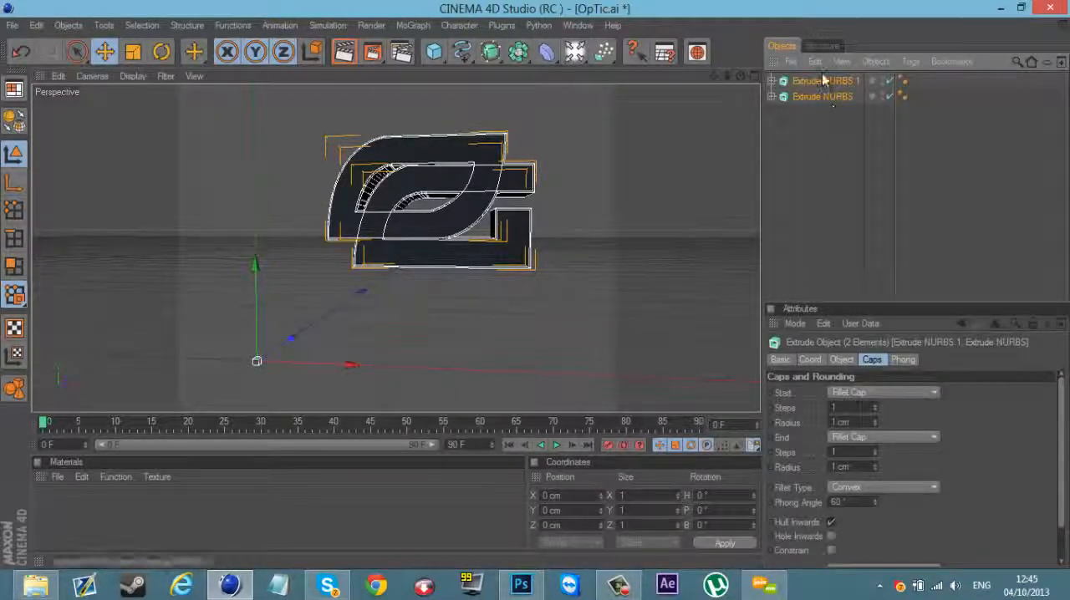
pyautogui.click(809, 164)
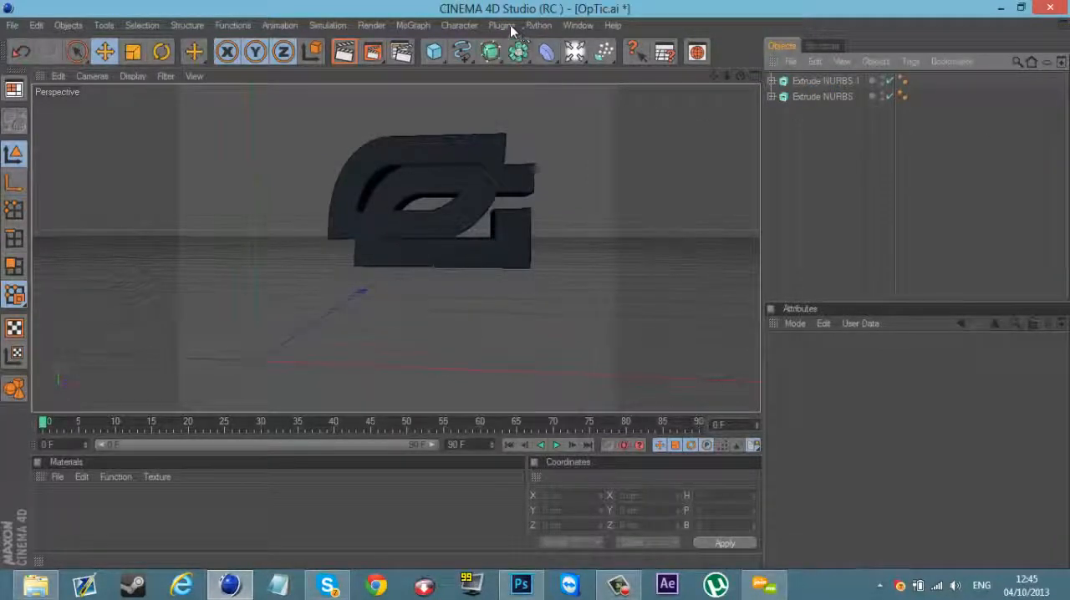
pyautogui.click(537, 26)
pyautogui.moveTo(506, 29)
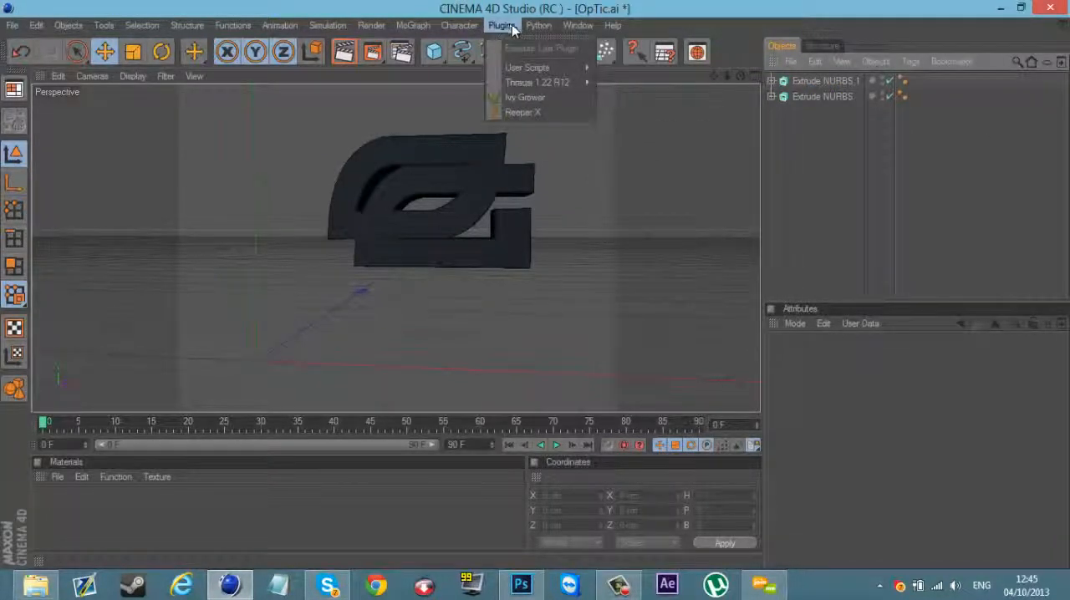
pyautogui.moveTo(540, 26)
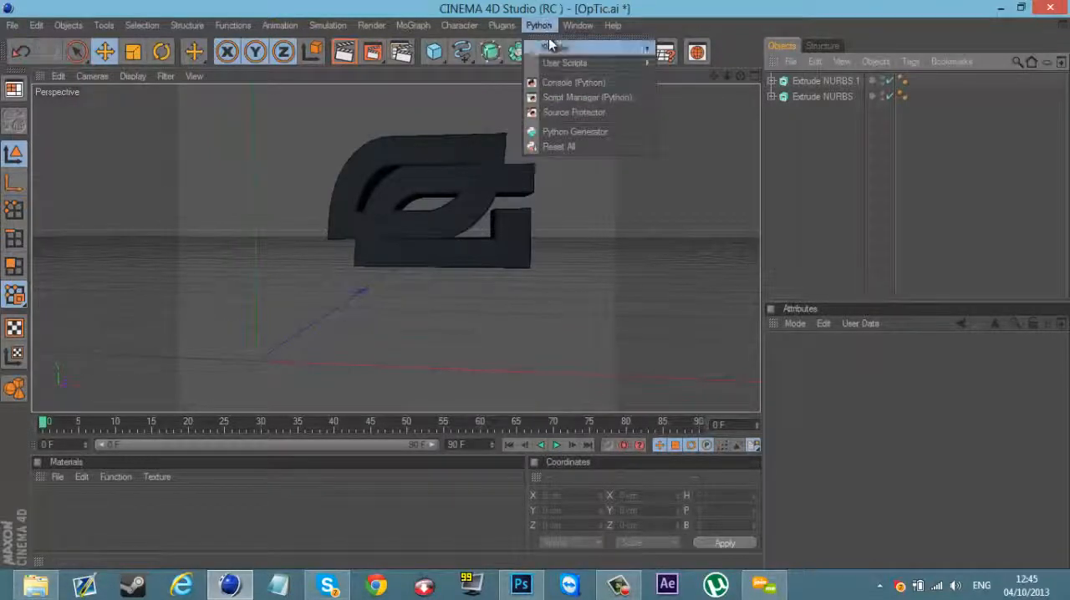
pyautogui.moveTo(551, 51)
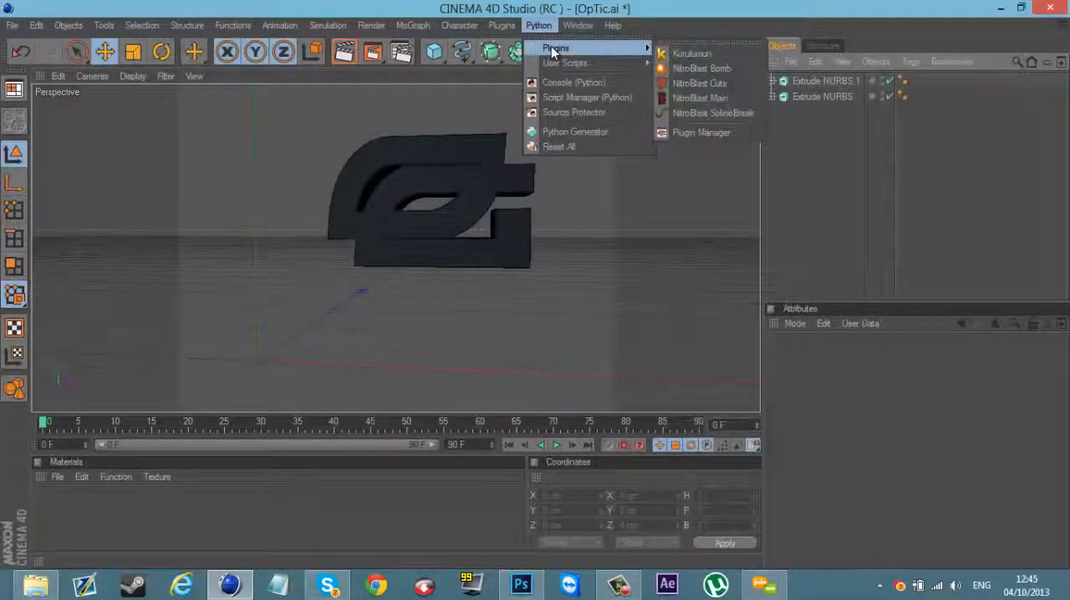
pyautogui.click(687, 54)
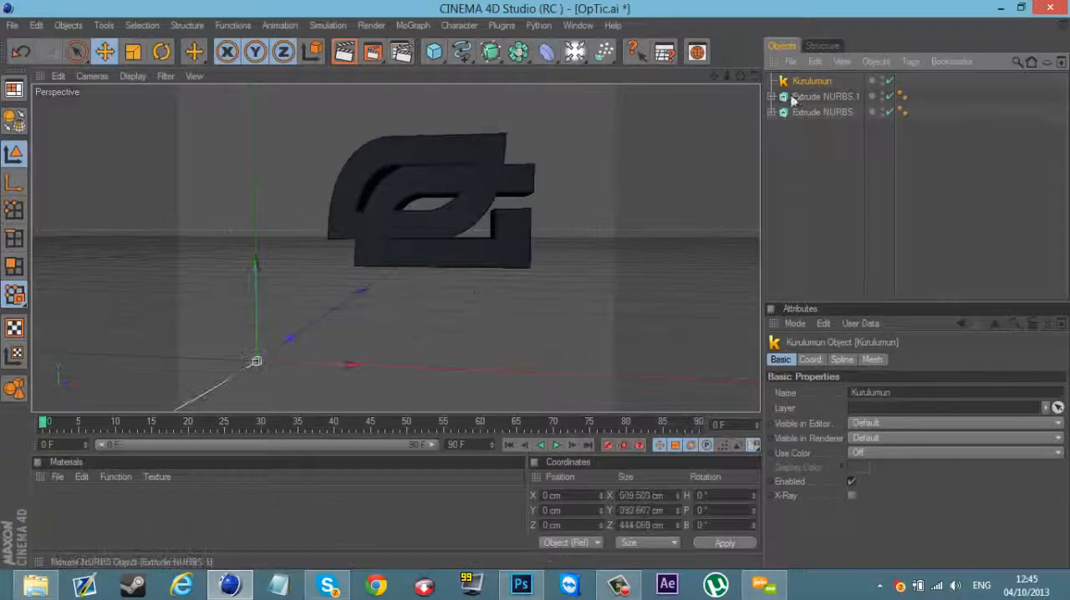
pyautogui.moveTo(284, 338)
pyautogui.mouseDown()
pyautogui.moveTo(275, 318)
pyautogui.moveTo(293, 324)
pyautogui.mouseUp()
pyautogui.moveTo(800, 162); pyautogui.dragTo(827, 127)
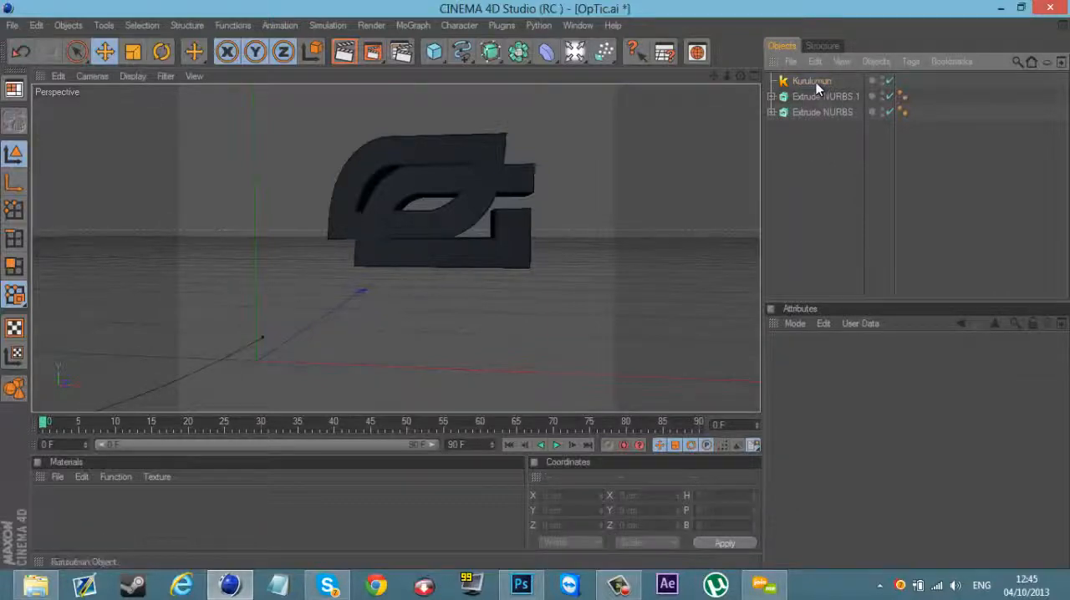
pyautogui.click(816, 82)
pyautogui.press('Delete')
# Step: Copy both Extrude NURBS objects, close the Ais folder and open the Lightroom scene from the desktop
pyautogui.moveTo(810, 133); pyautogui.dragTo(823, 79)
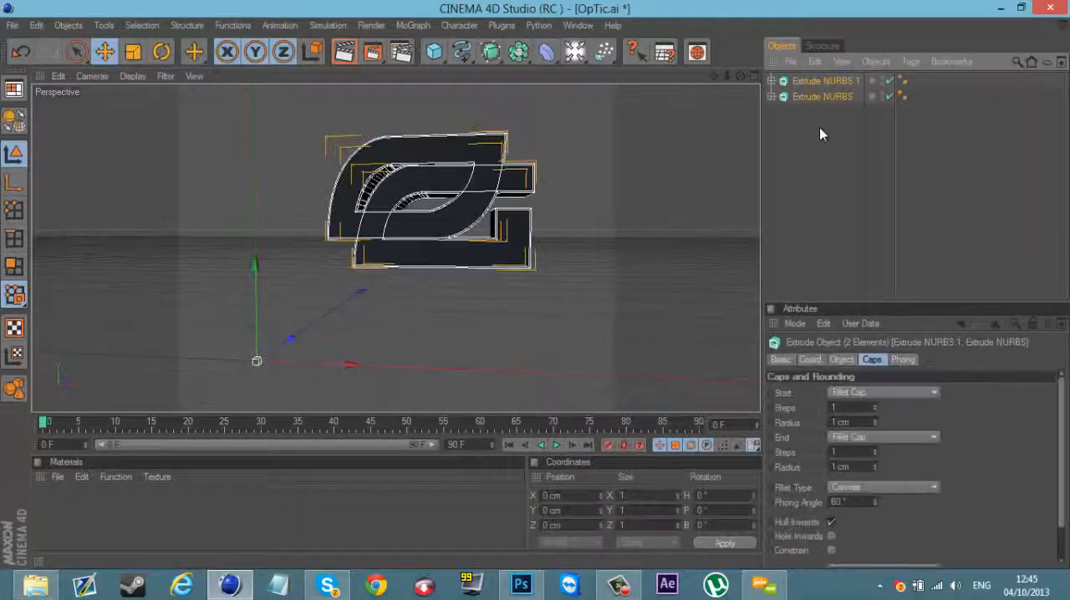
pyautogui.click(1001, 7)
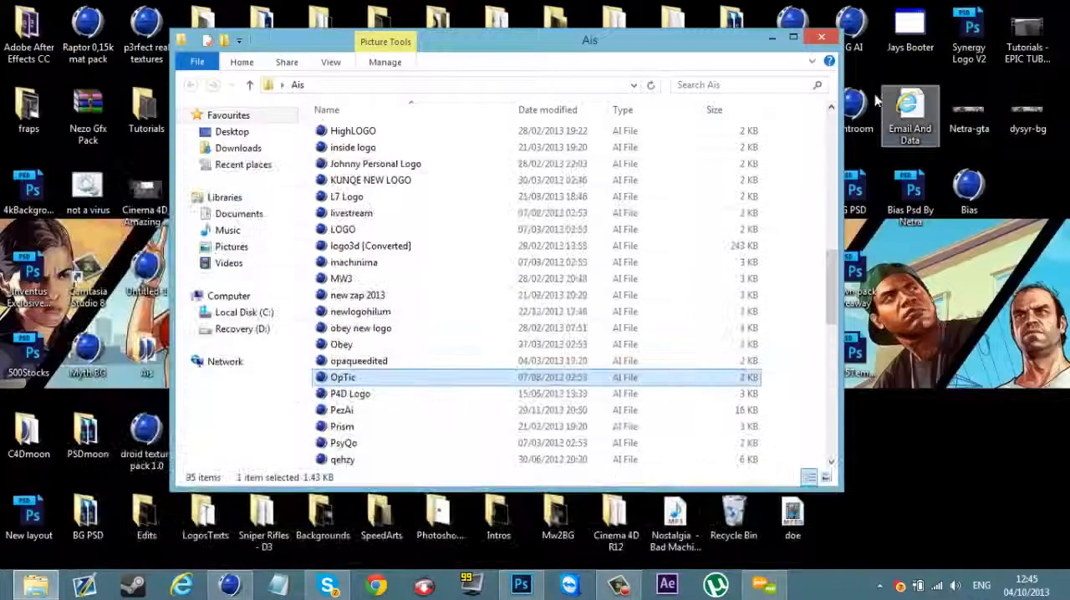
pyautogui.click(824, 12)
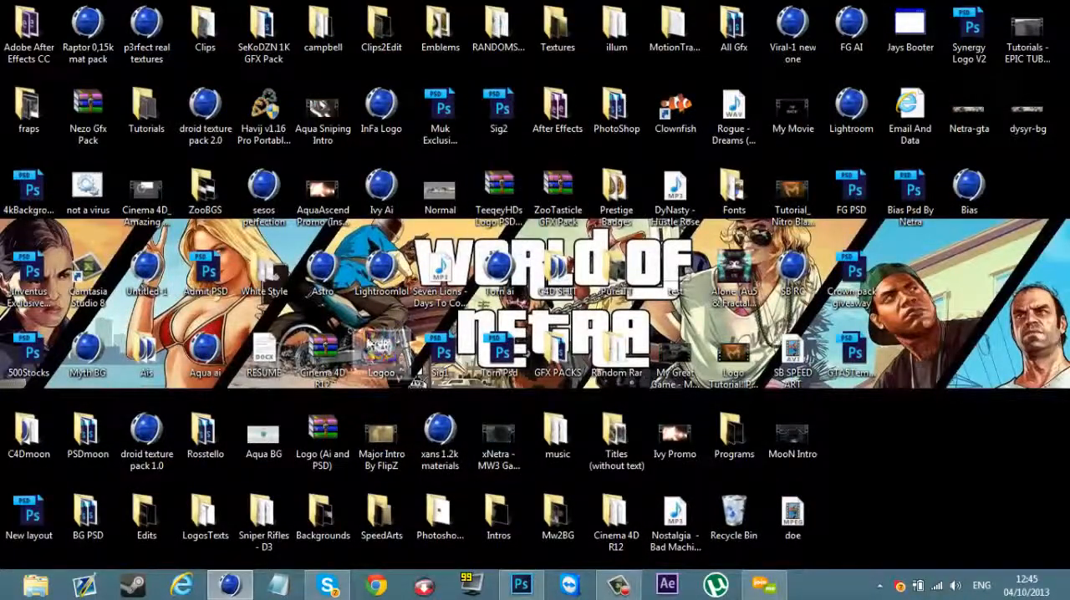
pyautogui.doubleClick(846, 107)
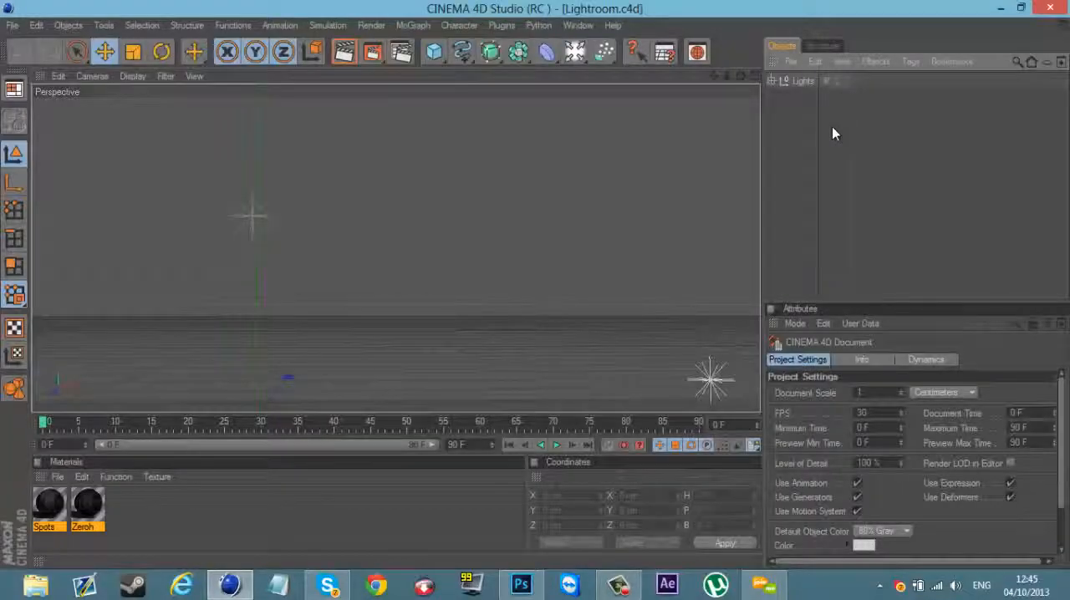
# Step: Delete the Spots and Zeroh materials and paste both Extrude NURBS objects into the Lightroom scene
pyautogui.moveTo(191, 534); pyautogui.dragTo(21, 506)
pyautogui.press('Delete')
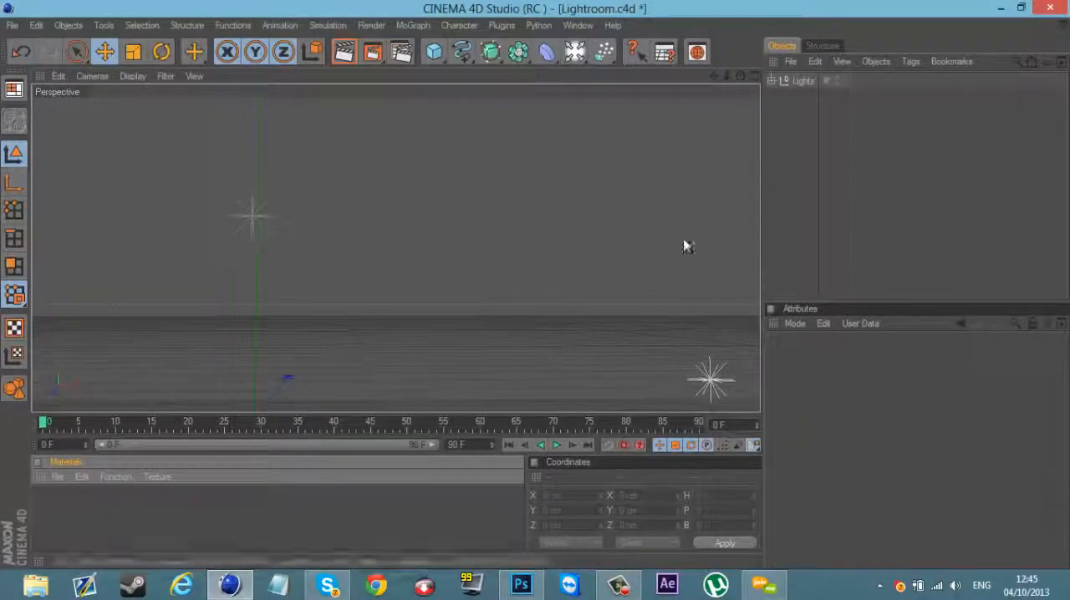
pyautogui.hotkey('ctrl', 'v')
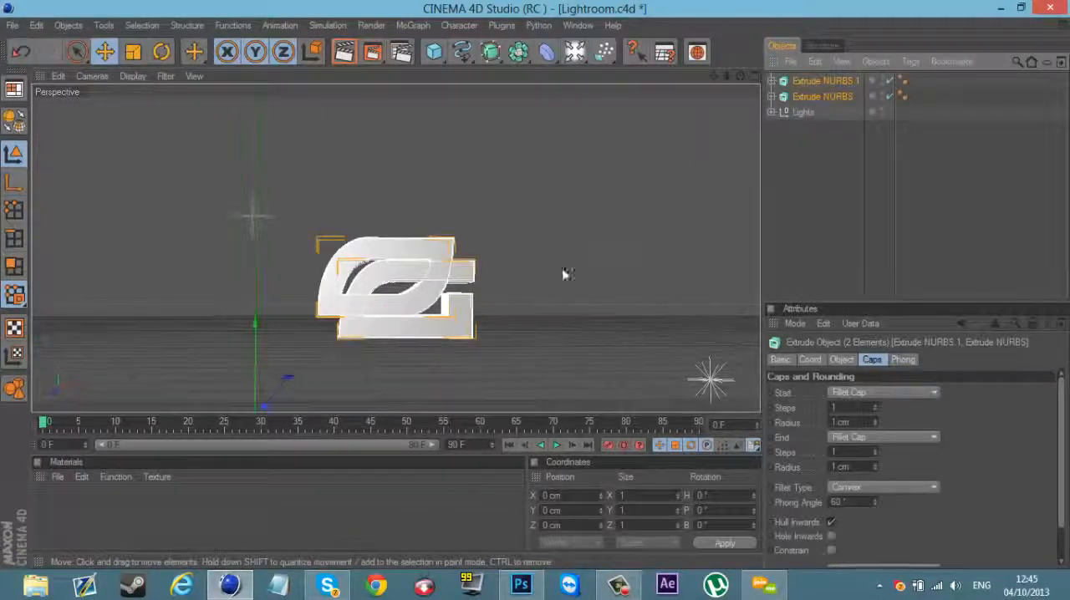
# Step: Add a Kurulumun object from the Python plugins to the logo scene
pyautogui.moveTo(739, 76); pyautogui.dragTo(535, 285)
pyautogui.moveTo(727, 76); pyautogui.dragTo(536, 284)
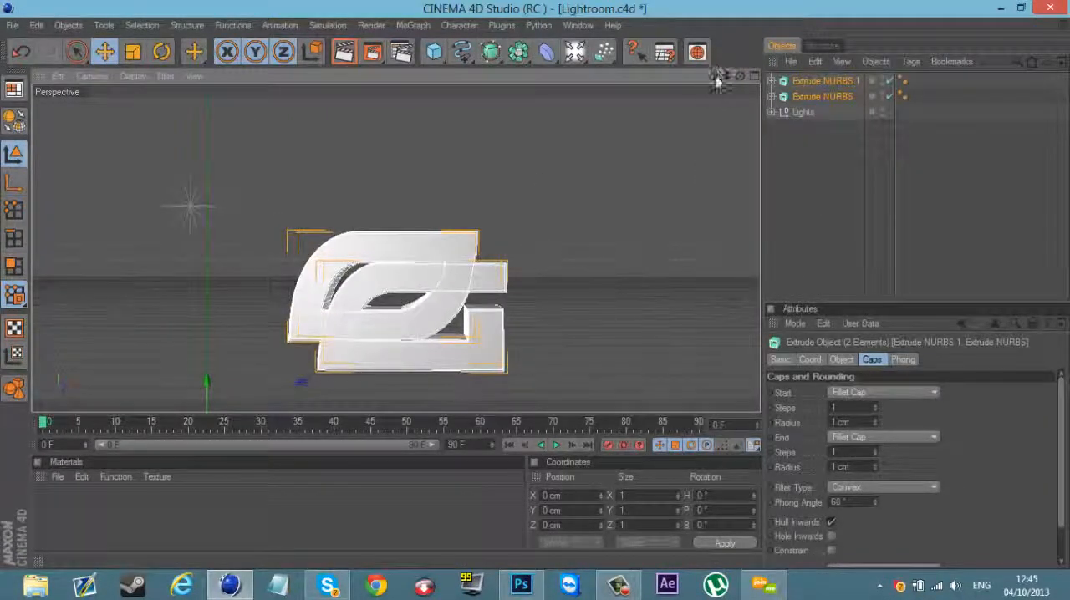
pyautogui.moveTo(718, 79); pyautogui.dragTo(536, 287)
pyautogui.click(863, 157)
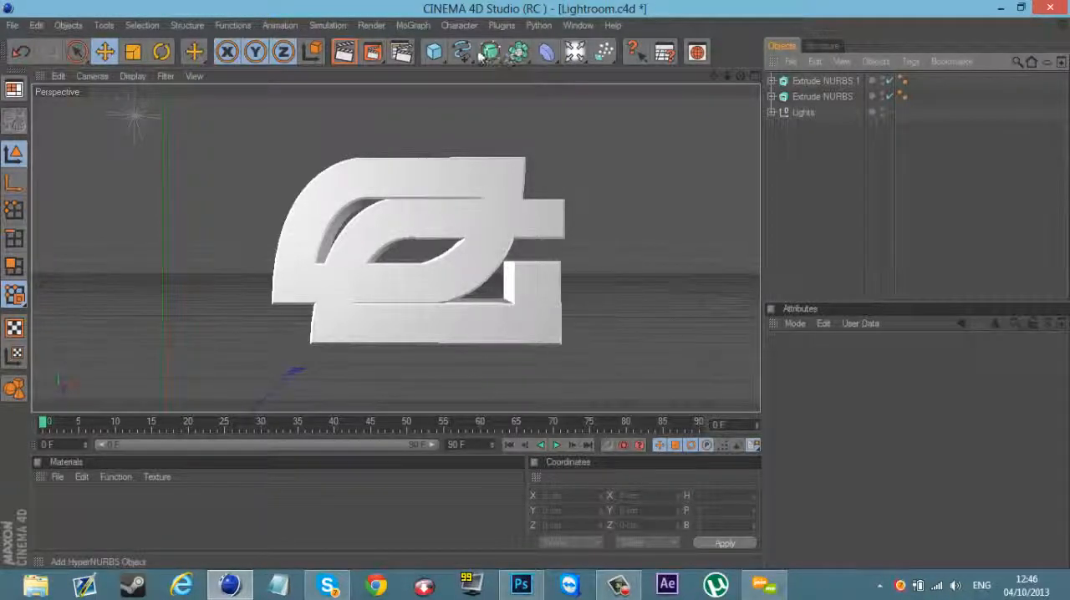
pyautogui.click(547, 26)
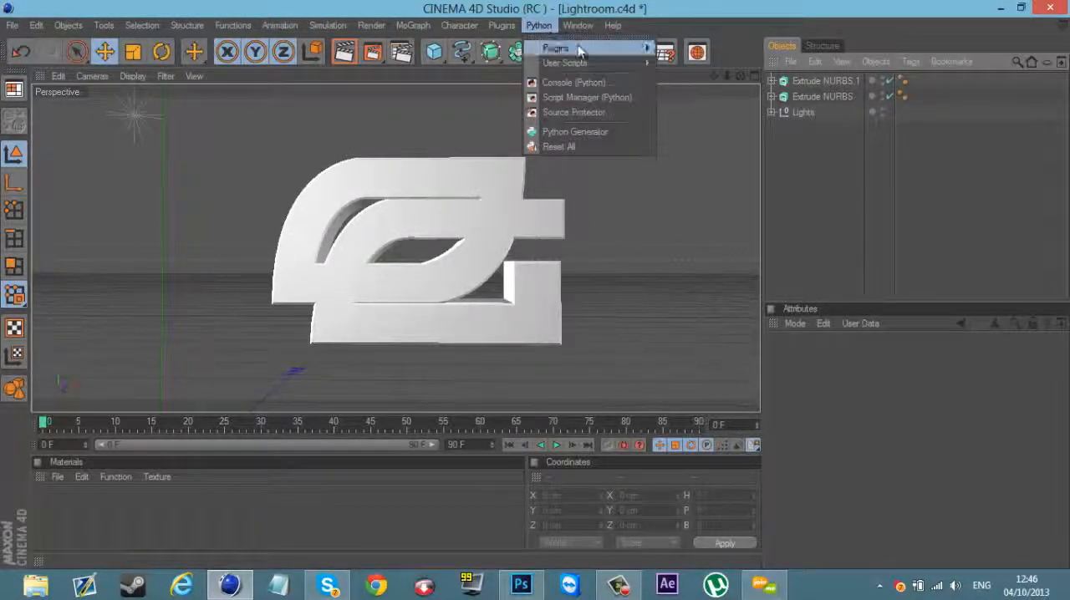
pyautogui.moveTo(580, 48)
pyautogui.click(706, 53)
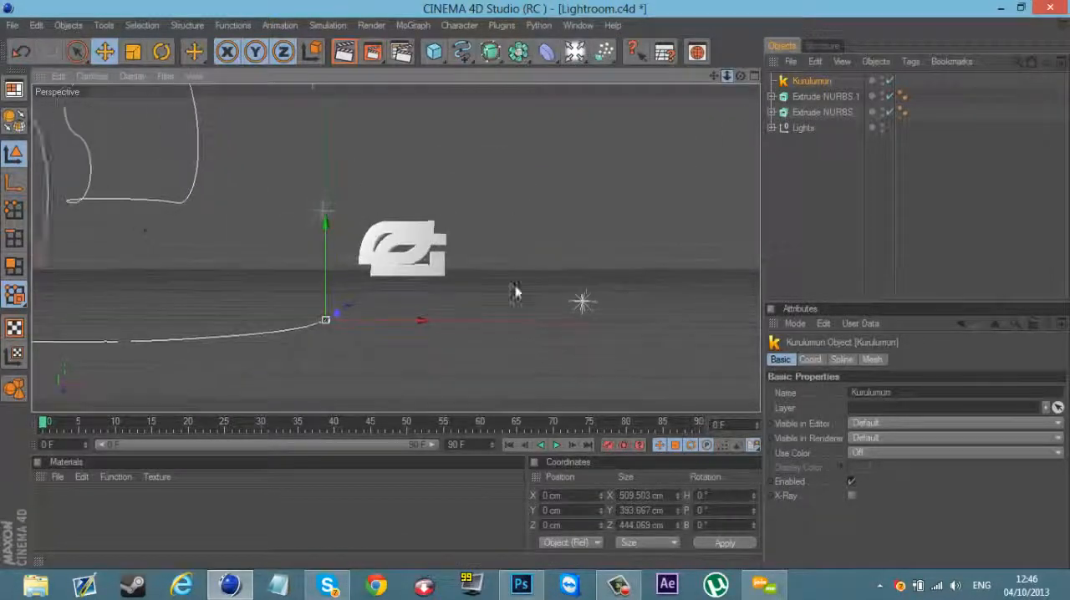
# Step: Scale up the two Extrude NURBS objects together so the whole logo gets larger
pyautogui.click(803, 96)
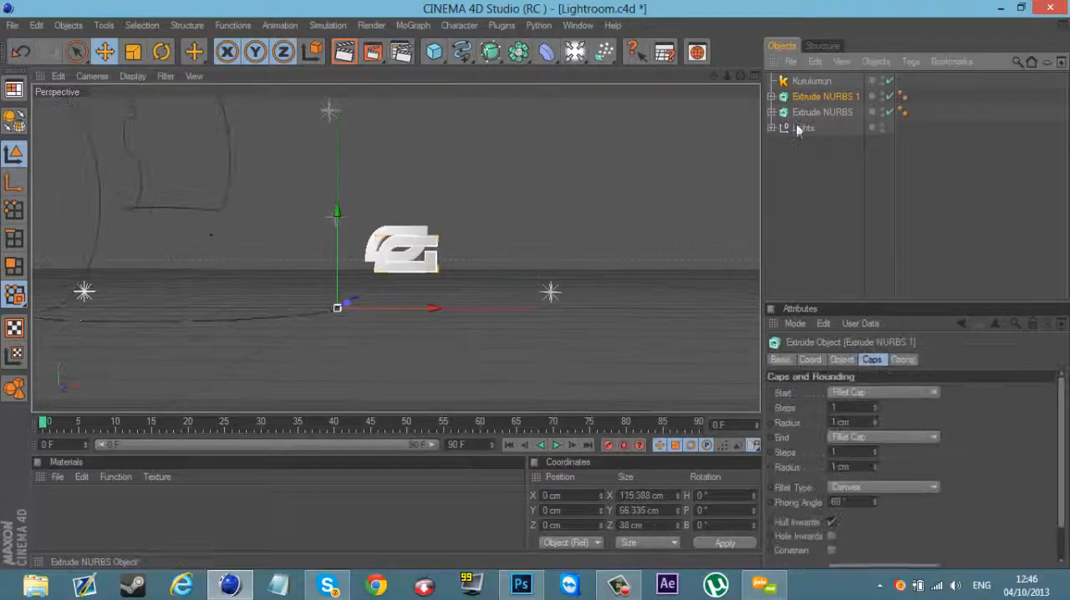
pyautogui.click(815, 112)
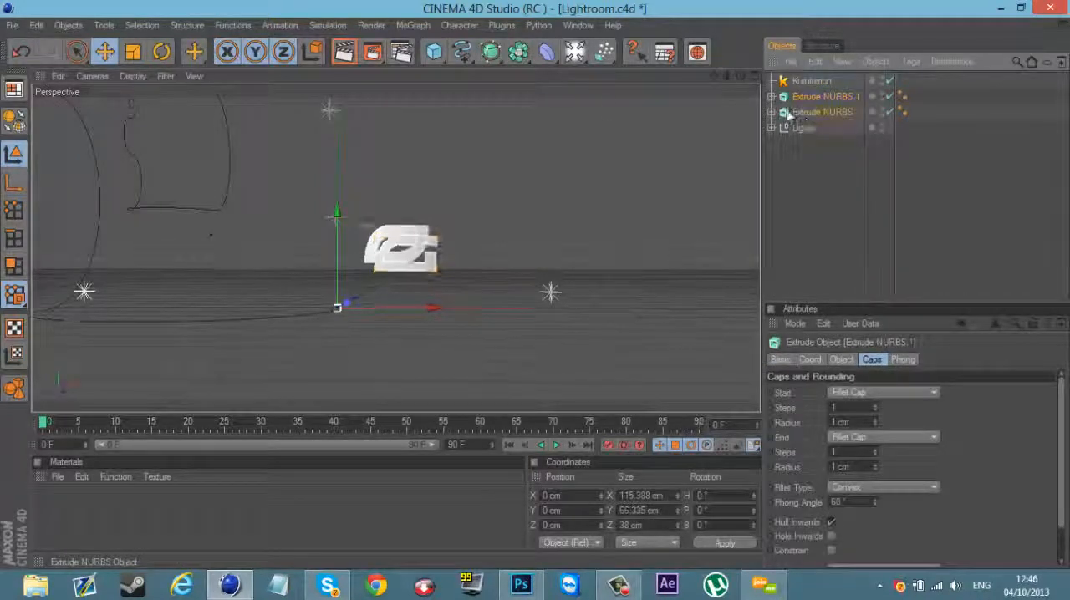
pyautogui.click(132, 52)
pyautogui.moveTo(410, 242); pyautogui.dragTo(472, 228)
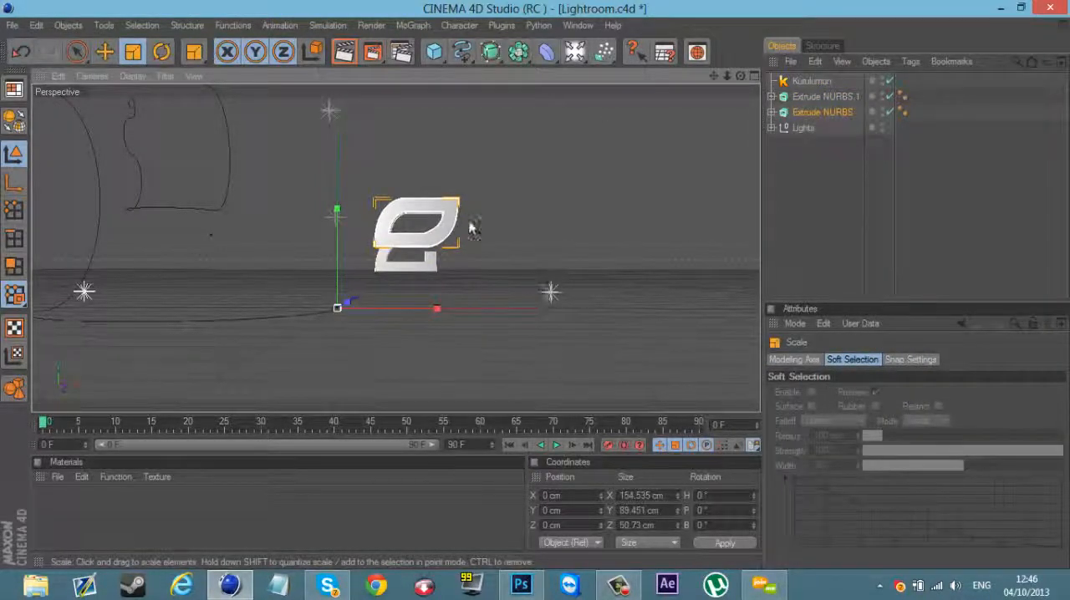
pyautogui.keyDown('ctrl'); pyautogui.click(810, 97); pyautogui.keyUp('ctrl')
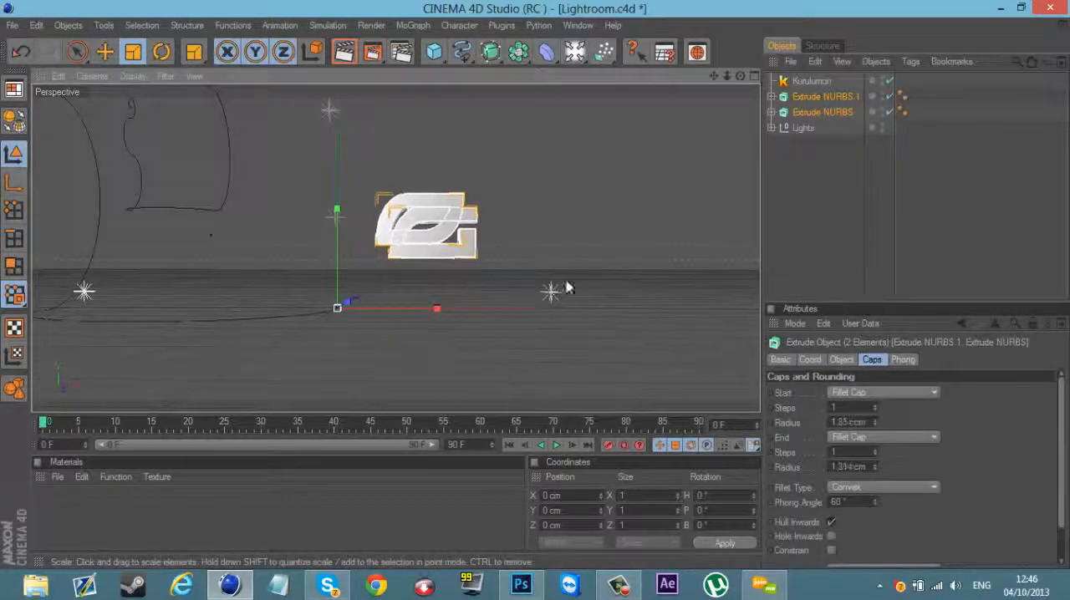
pyautogui.moveTo(568, 287); pyautogui.dragTo(519, 306)
pyautogui.click(107, 52)
pyautogui.moveTo(889, 192); pyautogui.dragTo(857, 108)
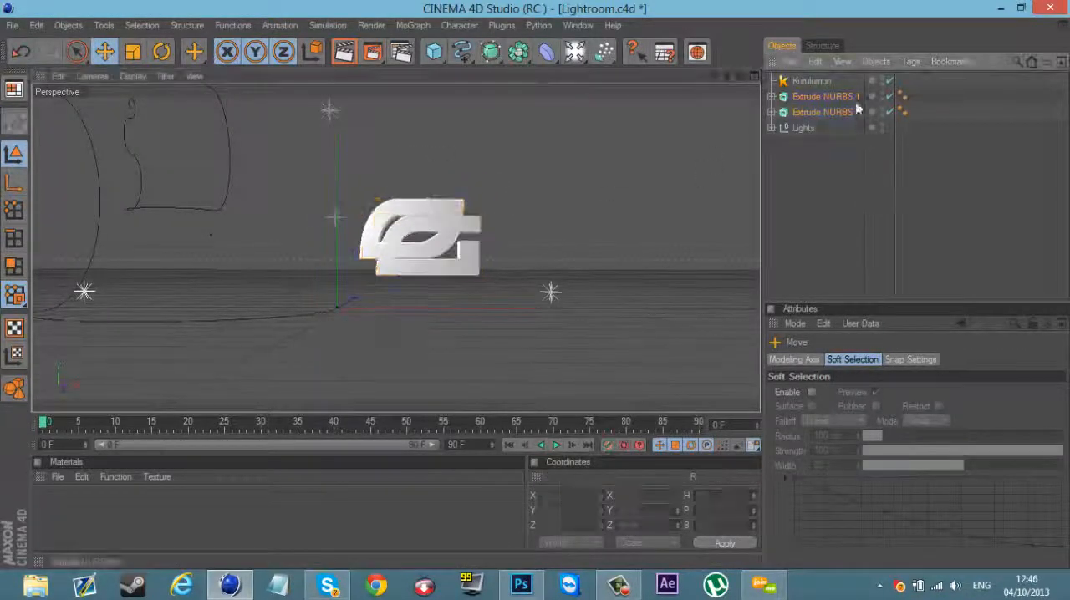
# Step: Move the Kurulumun object to about 136 cm on the X axis and set its spline's Kill Small value to 100
pyautogui.click(807, 81)
pyautogui.moveTo(413, 310); pyautogui.dragTo(539, 292)
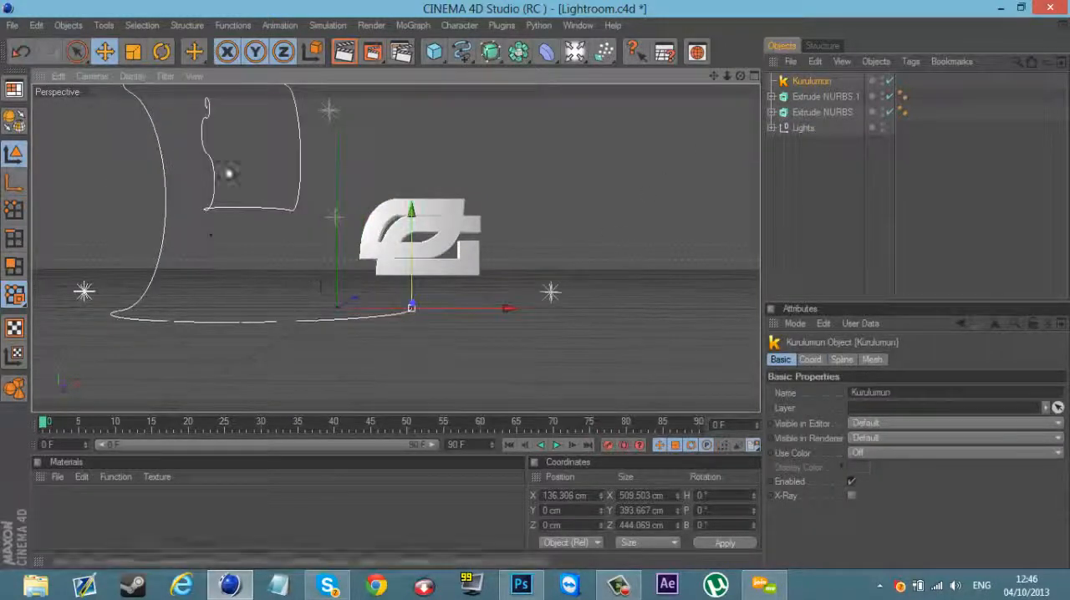
pyautogui.click(872, 360)
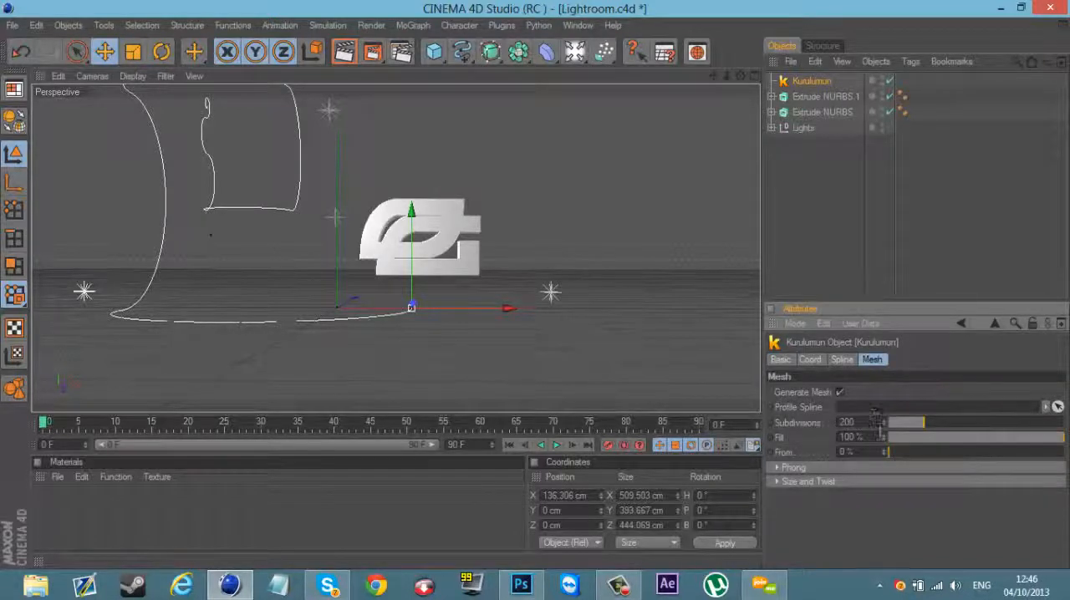
pyautogui.click(847, 361)
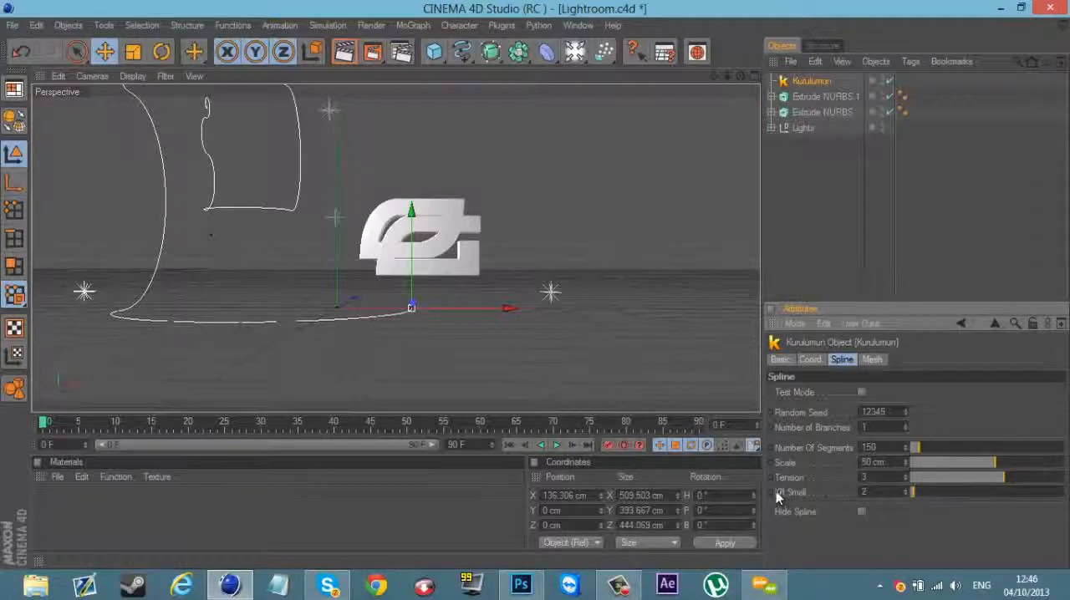
pyautogui.moveTo(985, 493); pyautogui.dragTo(1060, 498)
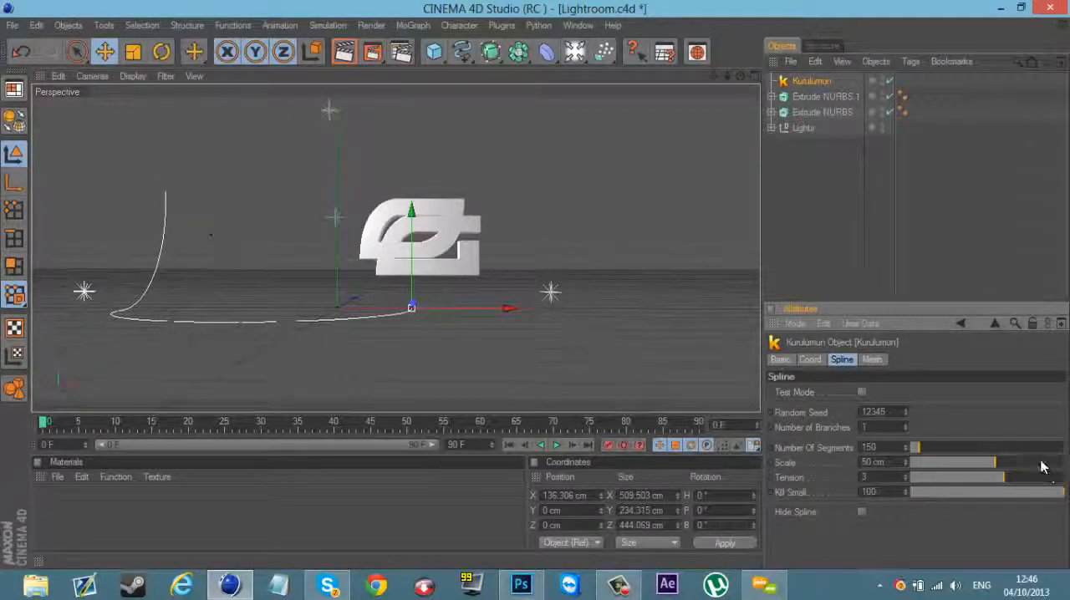
# Step: Add a Circle spline to the scene and assign it as the Profile Spline of the Kurulumun object's mesh
pyautogui.click(872, 360)
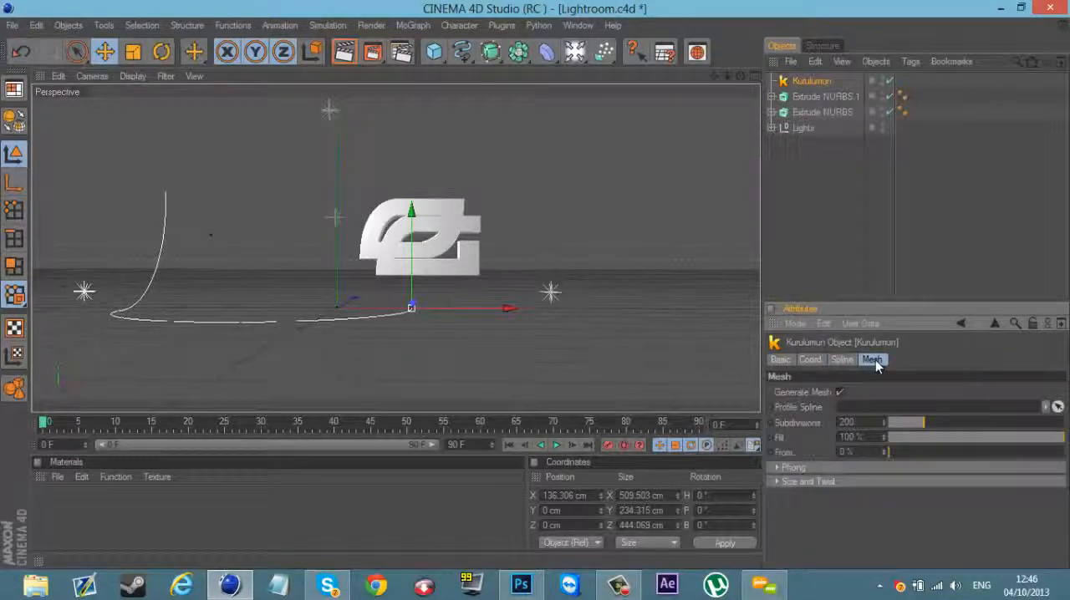
pyautogui.click(462, 52)
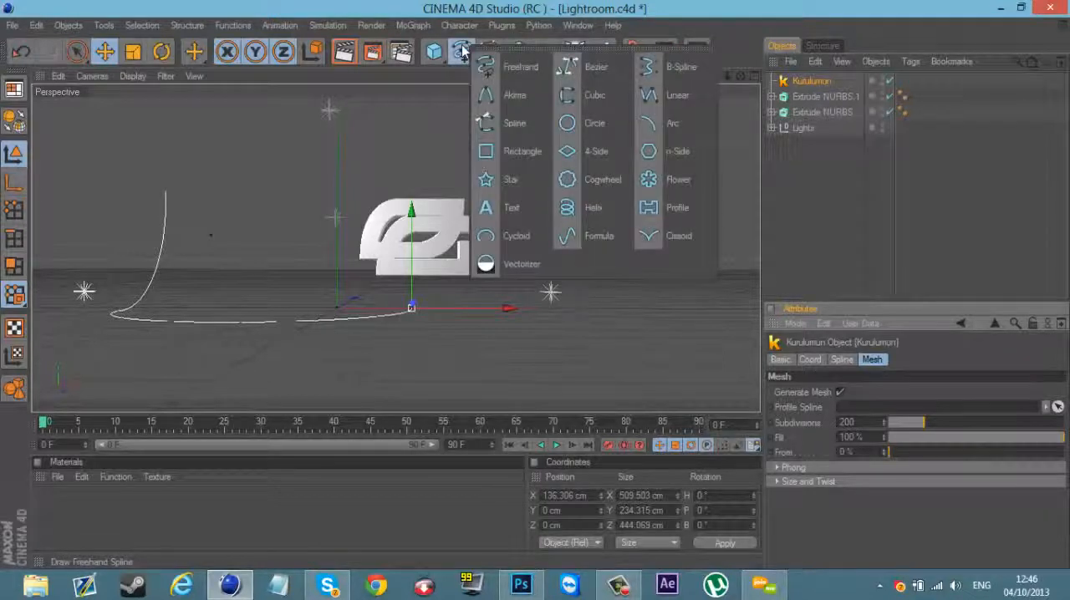
pyautogui.click(587, 127)
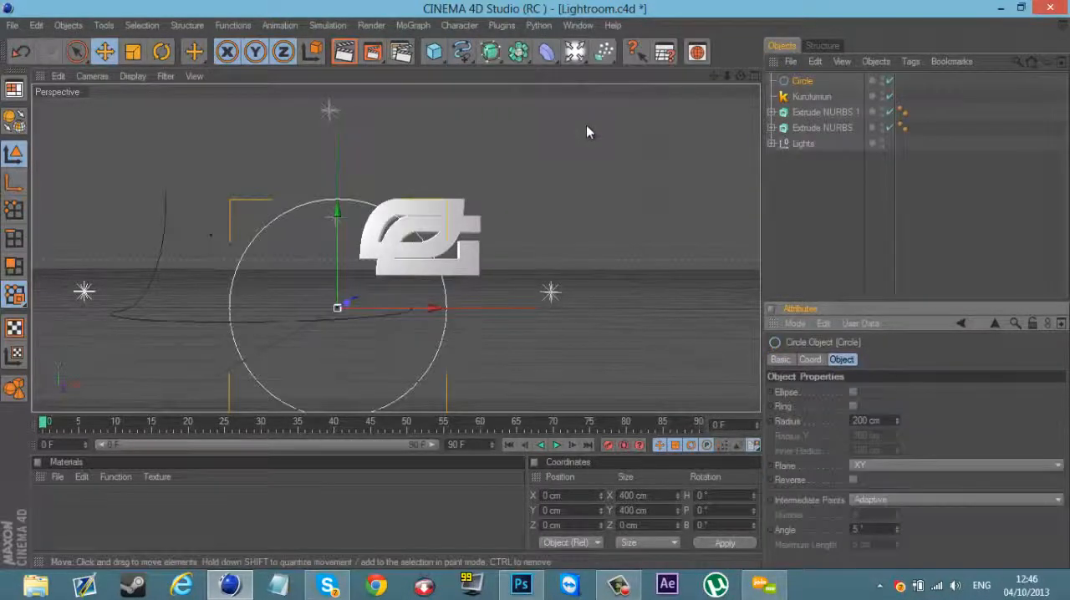
pyautogui.click(820, 95)
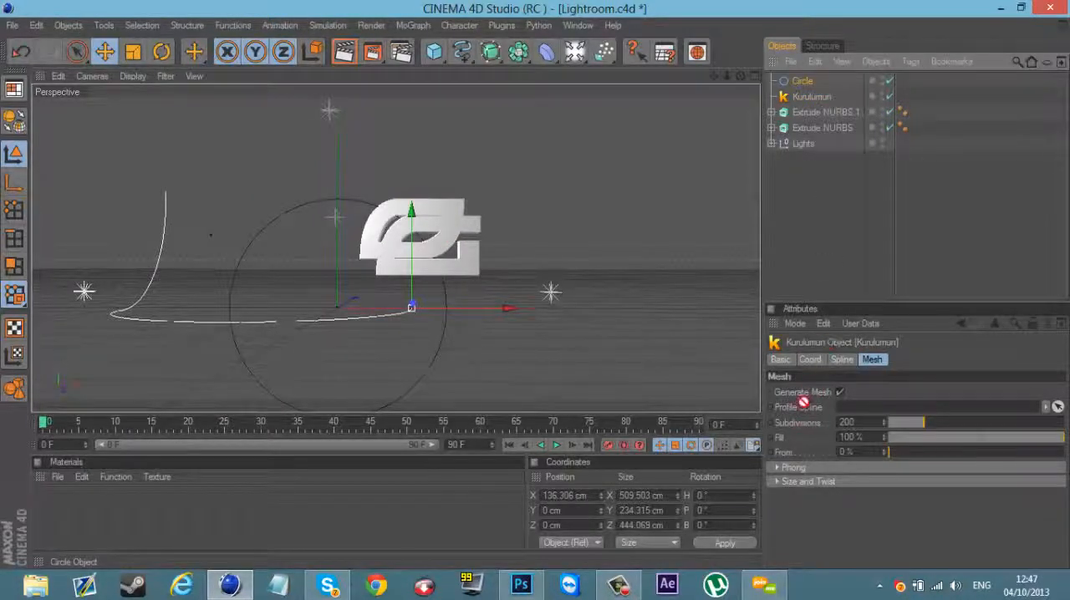
pyautogui.moveTo(848, 413); pyautogui.dragTo(848, 408)
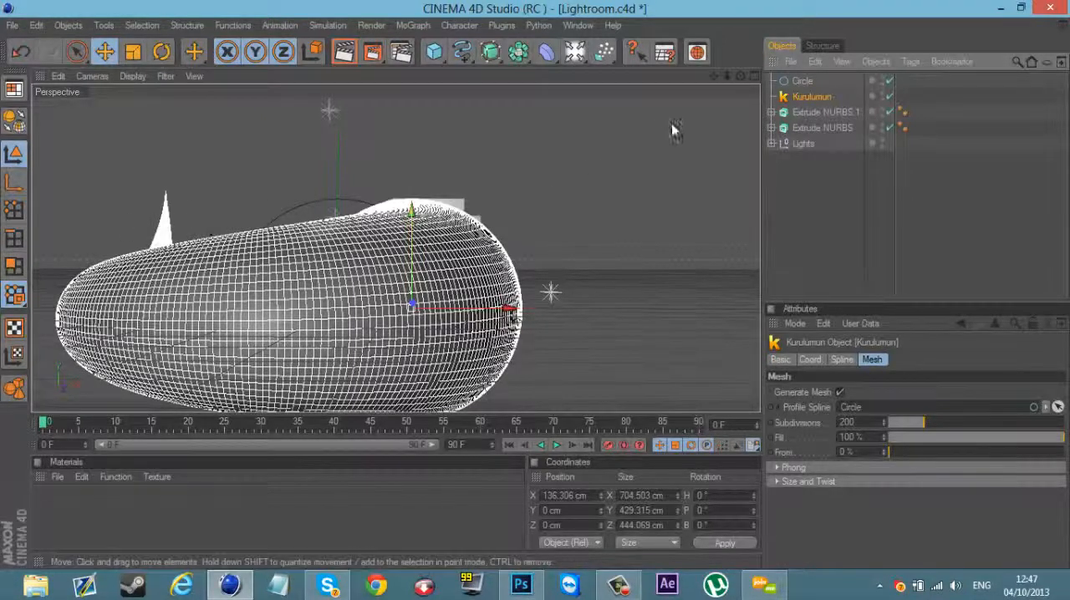
# Step: Reduce the Circle spline's radius so the Kurulumun mesh shrinks to a much thinner tube
pyautogui.click(802, 80)
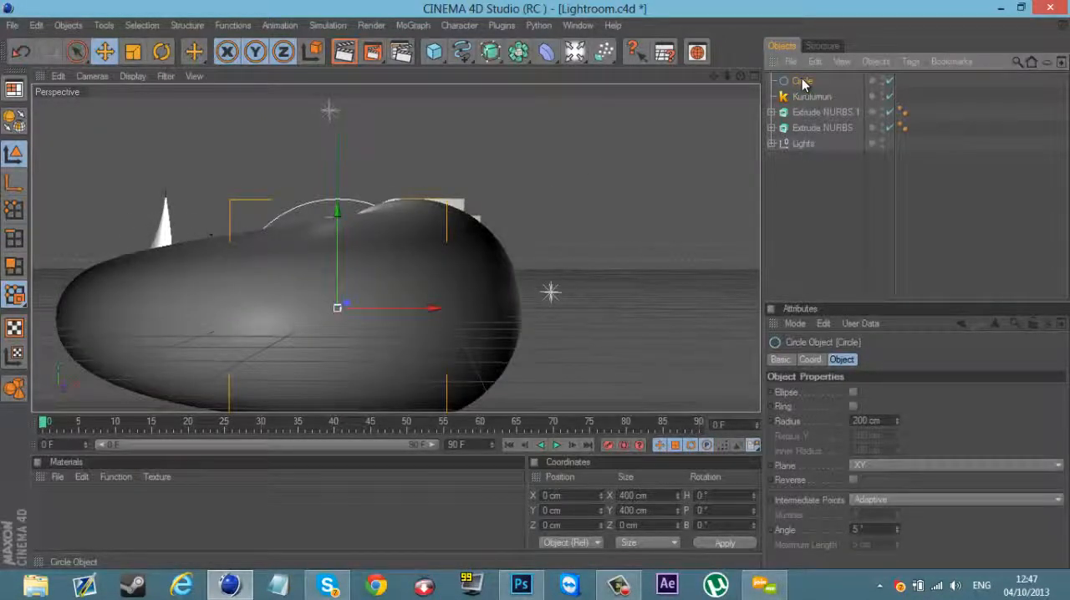
pyautogui.doubleClick(869, 421)
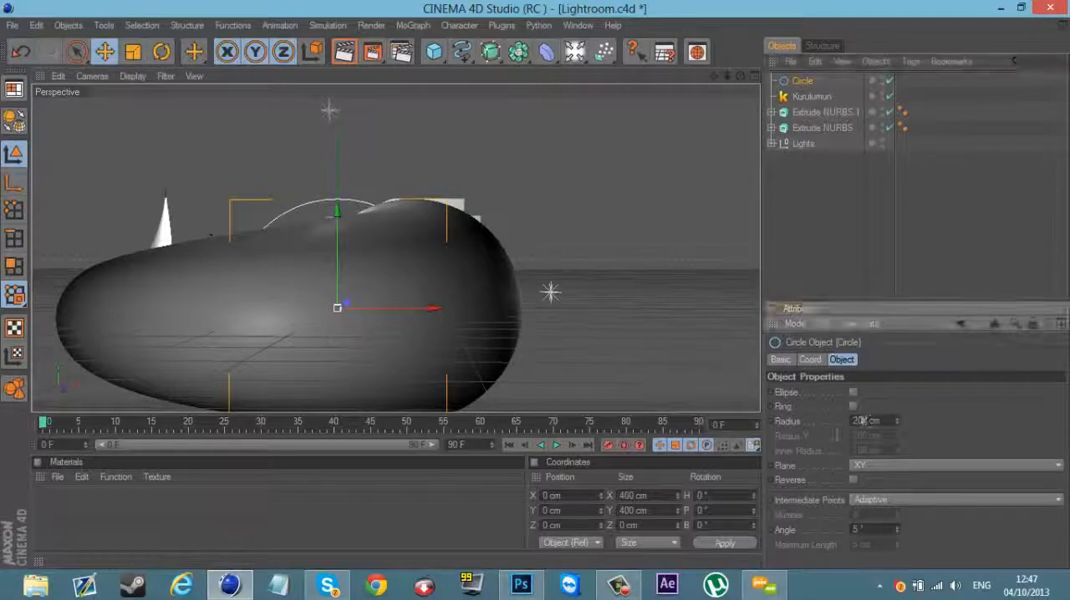
pyautogui.write('5')
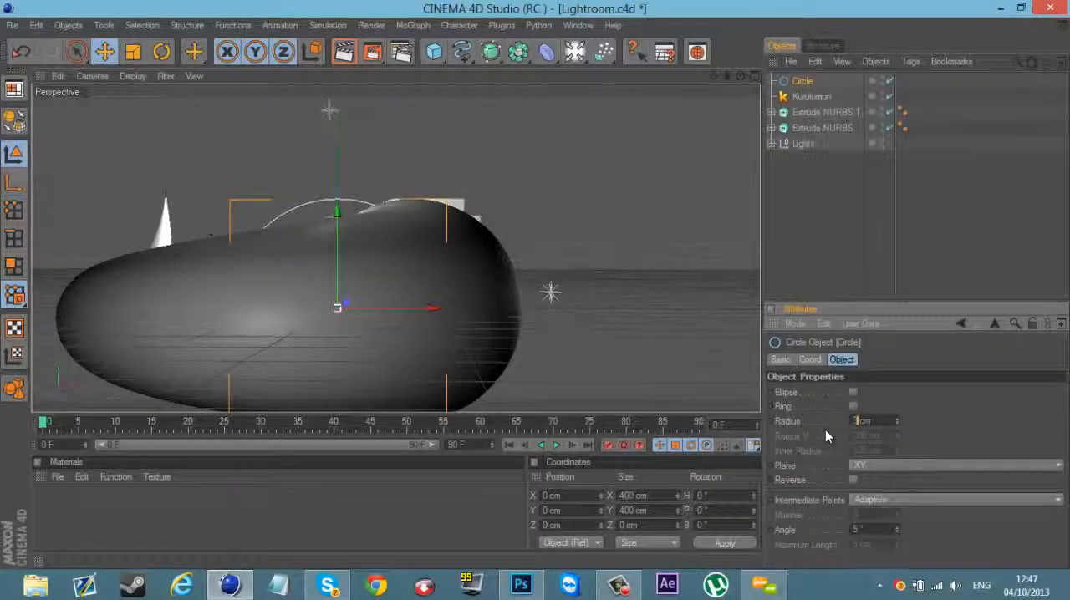
pyautogui.click(901, 239)
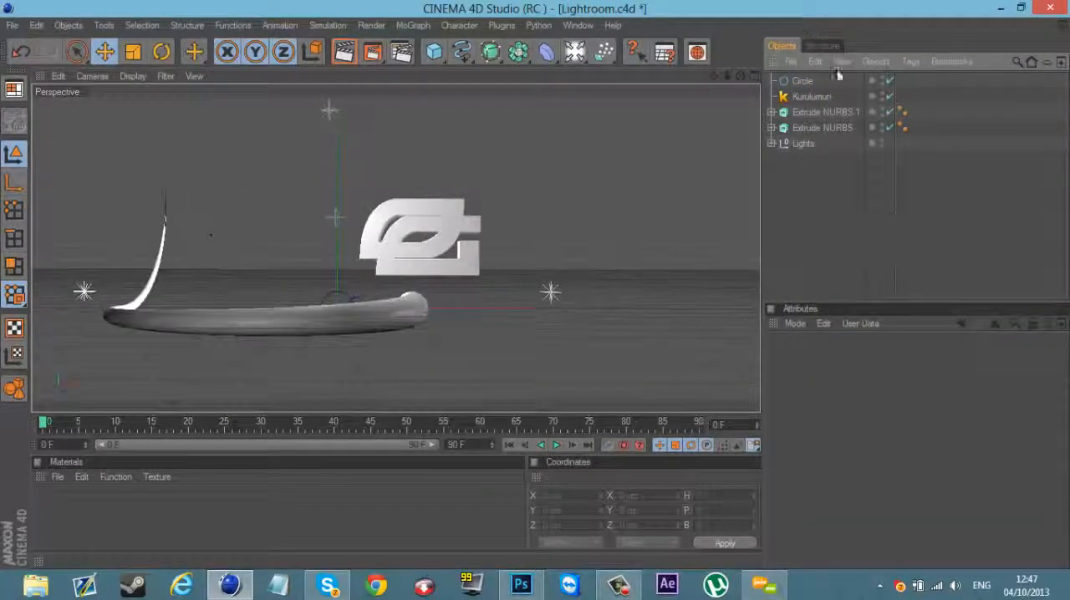
# Step: Set the Kurulumun spline's Scale to 25.8 cm and its Tension to 2.8
pyautogui.click(799, 81)
pyautogui.click(809, 97)
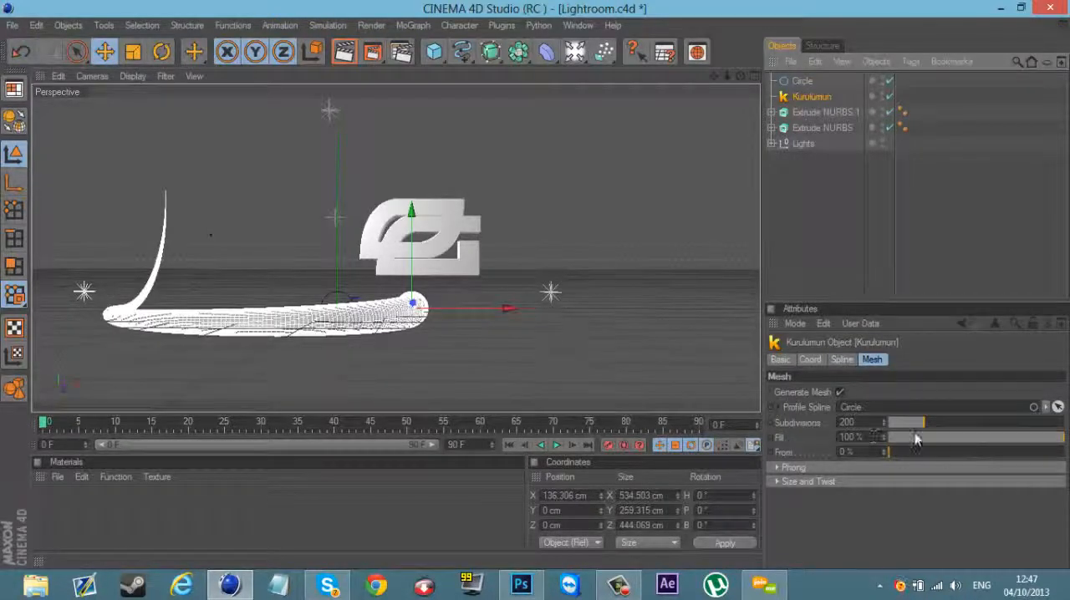
pyautogui.click(842, 360)
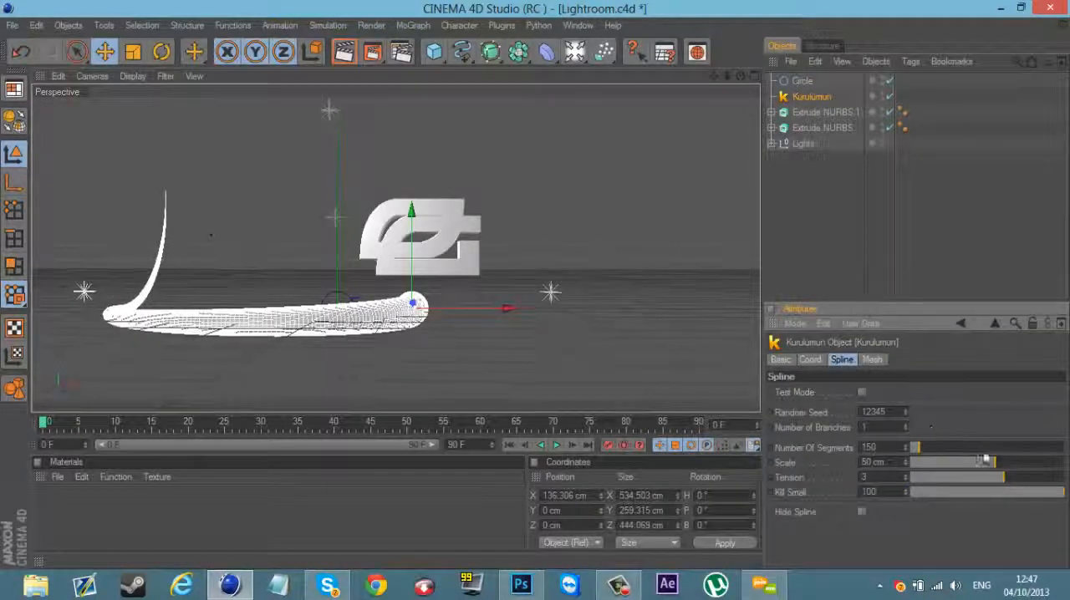
pyautogui.moveTo(917, 448)
pyautogui.mouseDown()
pyautogui.moveTo(962, 447)
pyautogui.moveTo(919, 455)
pyautogui.mouseUp()
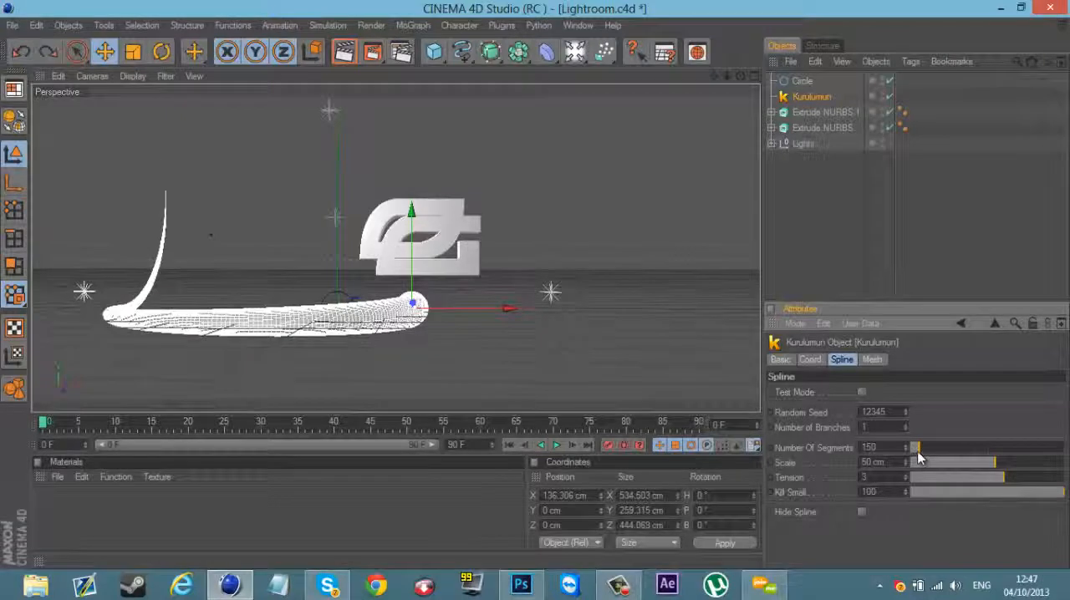
pyautogui.moveTo(992, 474); pyautogui.dragTo(1006, 505)
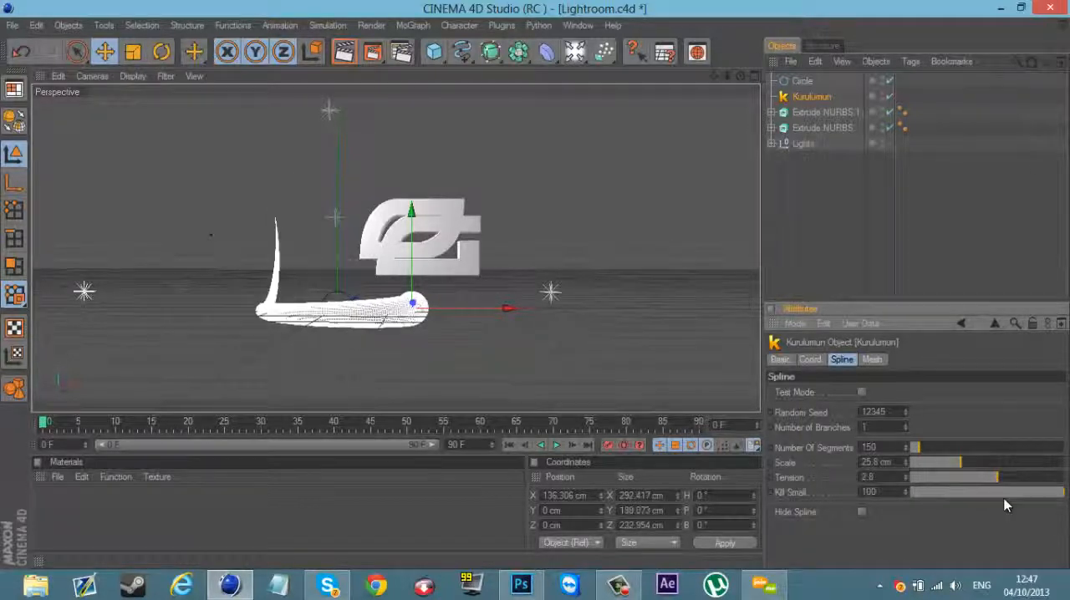
# Step: Try out different From and Fill values on the Kurulumun mesh
pyautogui.click(872, 359)
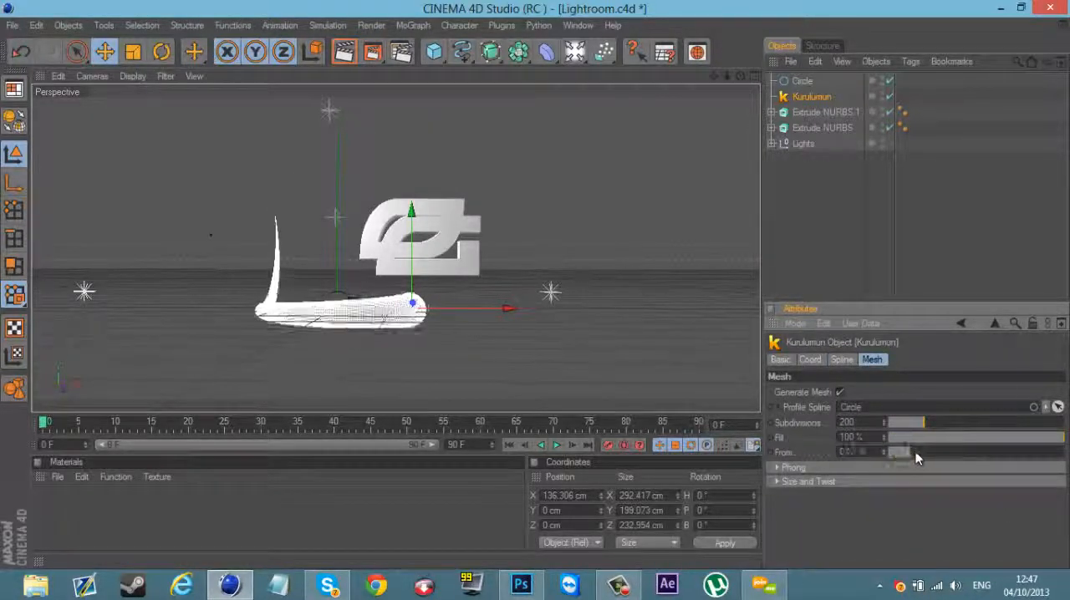
pyautogui.moveTo(915, 451); pyautogui.dragTo(888, 455)
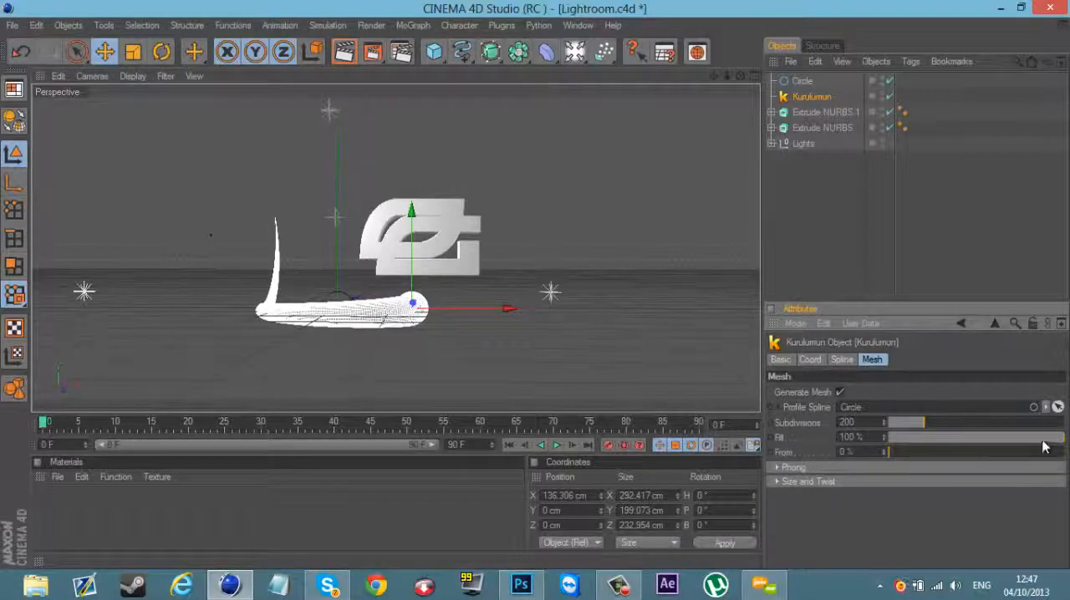
pyautogui.moveTo(1043, 443); pyautogui.dragTo(1022, 443)
# Step: Enable Hide Spline for the Kurulumun object and try out other mesh subdivision values
pyautogui.click(838, 361)
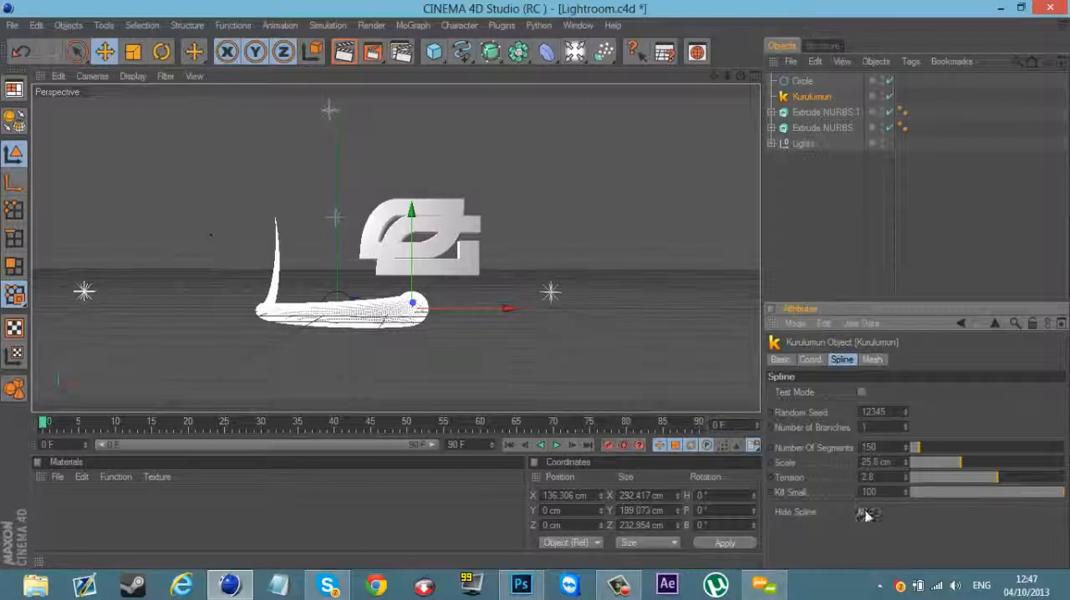
pyautogui.click(872, 359)
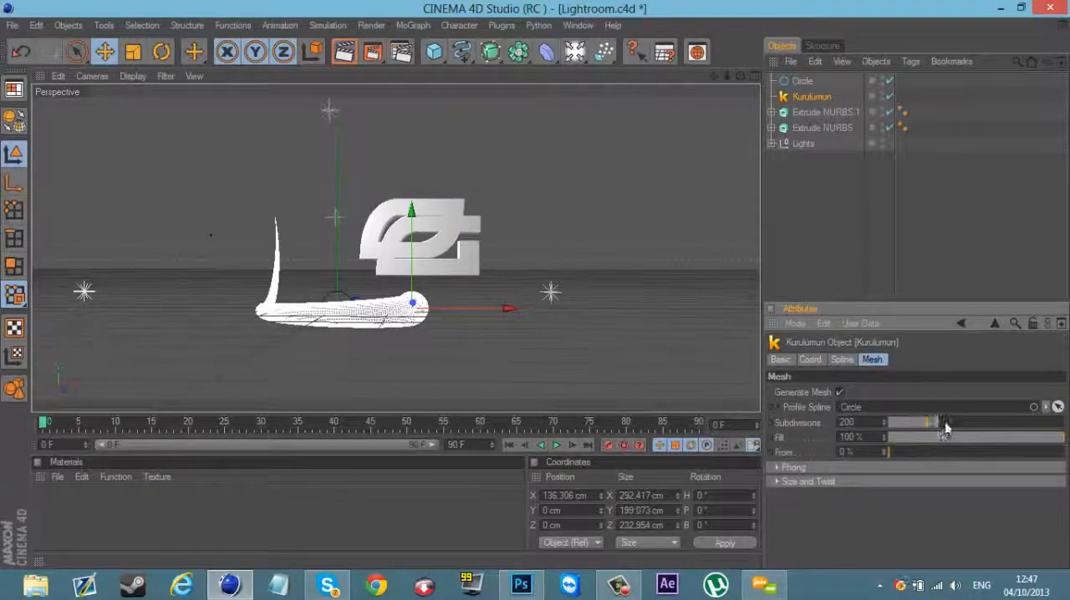
pyautogui.moveTo(970, 419); pyautogui.dragTo(939, 425)
# Step: Rotate the Kurulumun object to about H 223°, P 11°, B 97° so it rises beside the logo
pyautogui.moveTo(727, 77); pyautogui.dragTo(491, 313)
pyautogui.click(800, 98)
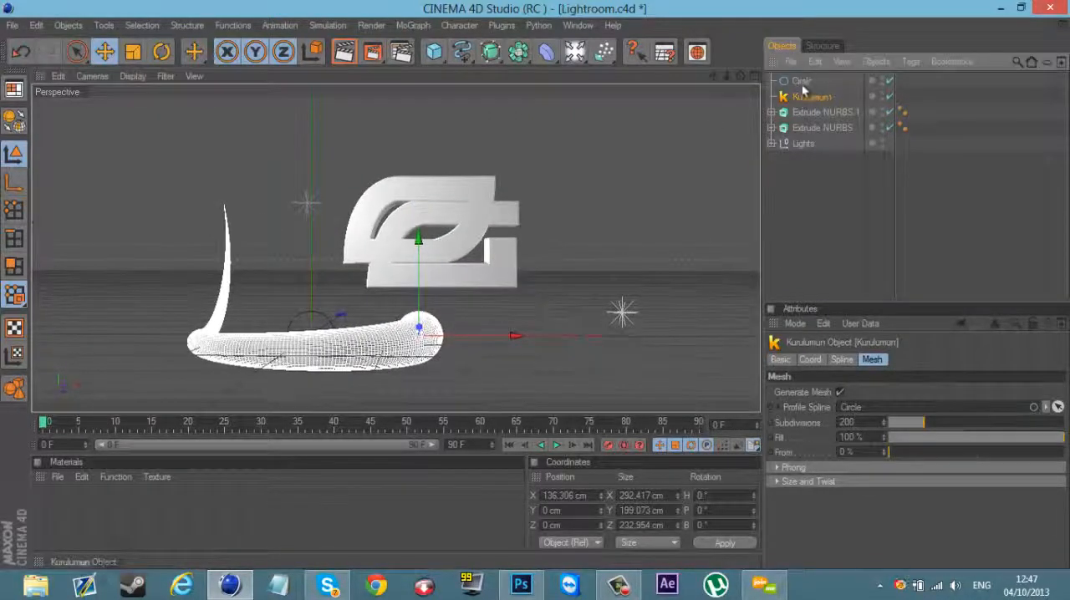
pyautogui.click(161, 51)
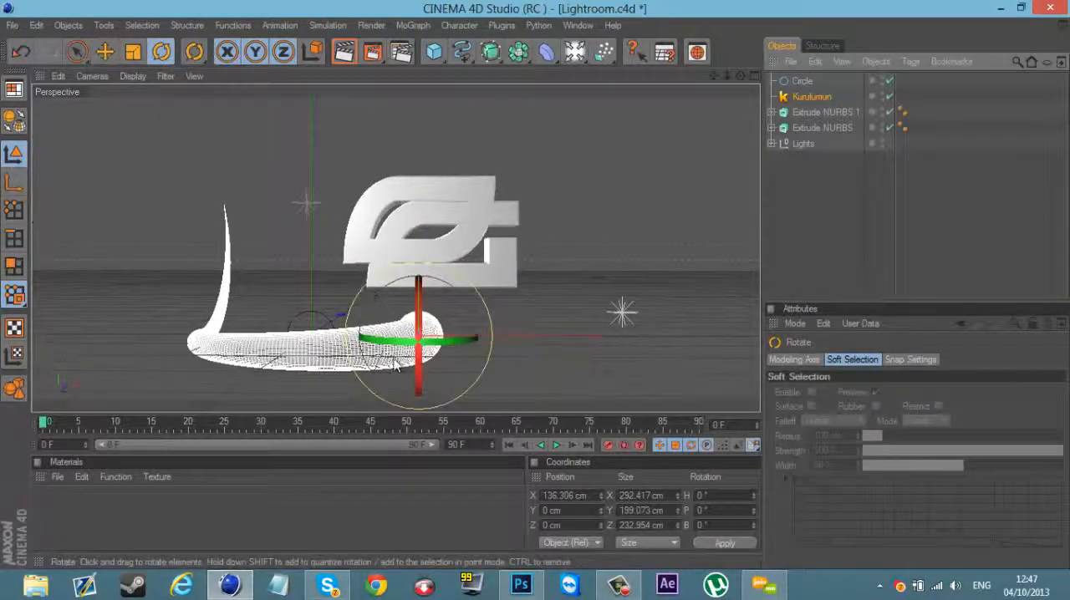
pyautogui.moveTo(398, 361); pyautogui.dragTo(258, 128)
# Step: Reduce the Kurulumun spline's Scale to about 22 cm
pyautogui.click(133, 52)
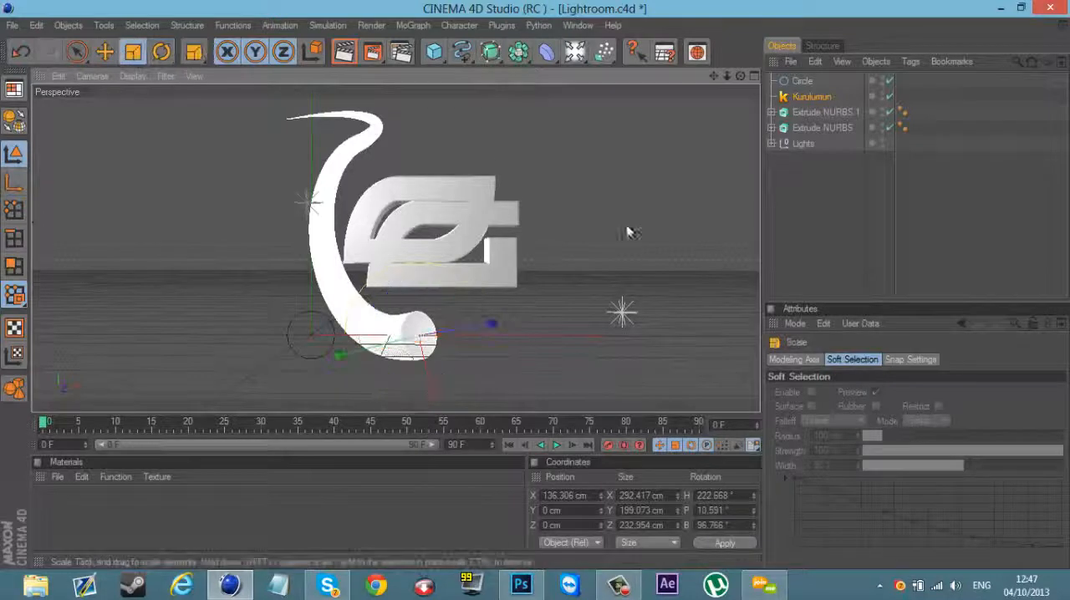
pyautogui.click(801, 97)
pyautogui.click(841, 360)
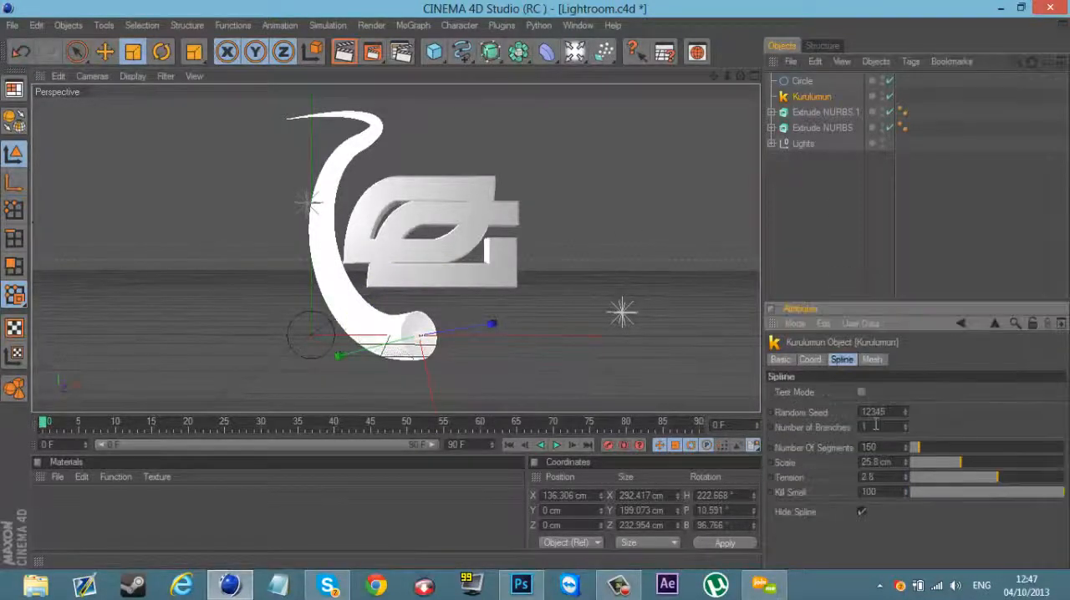
pyautogui.moveTo(944, 465)
pyautogui.mouseDown()
pyautogui.moveTo(928, 462)
pyautogui.moveTo(954, 462)
pyautogui.mouseUp()
# Step: Move the Kurulumun object to about X 176, Y 69, Z 59 cm and rotate it to about H 98°, P -48°, B 28°
pyautogui.press('e')
pyautogui.moveTo(535, 287); pyautogui.dragTo(537, 276)
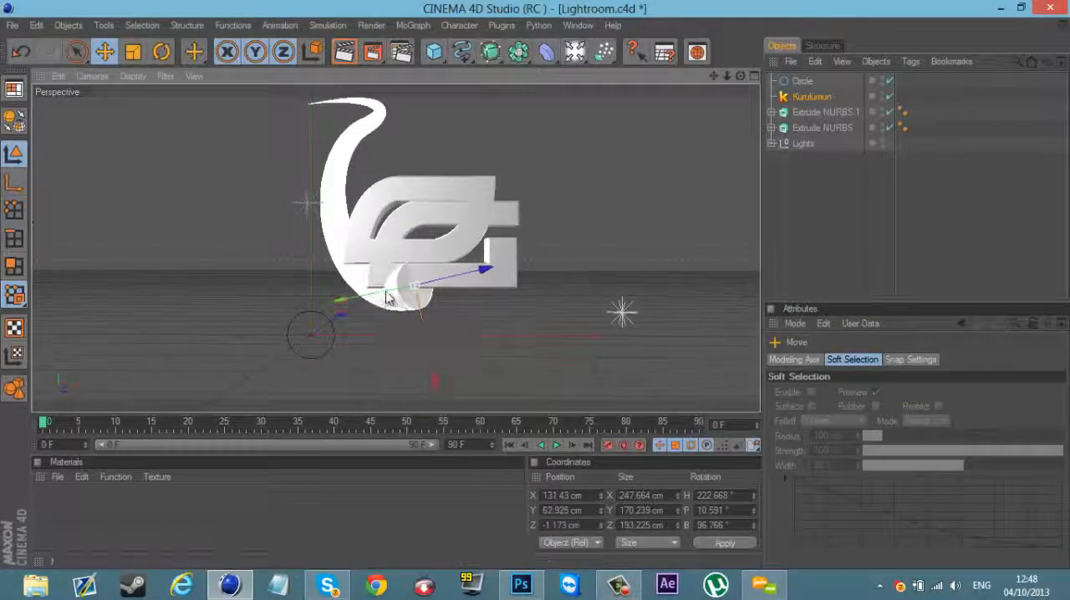
pyautogui.keyDown('alt'); pyautogui.moveTo(609, 291); pyautogui.dragTo(537, 289); pyautogui.keyUp('alt')
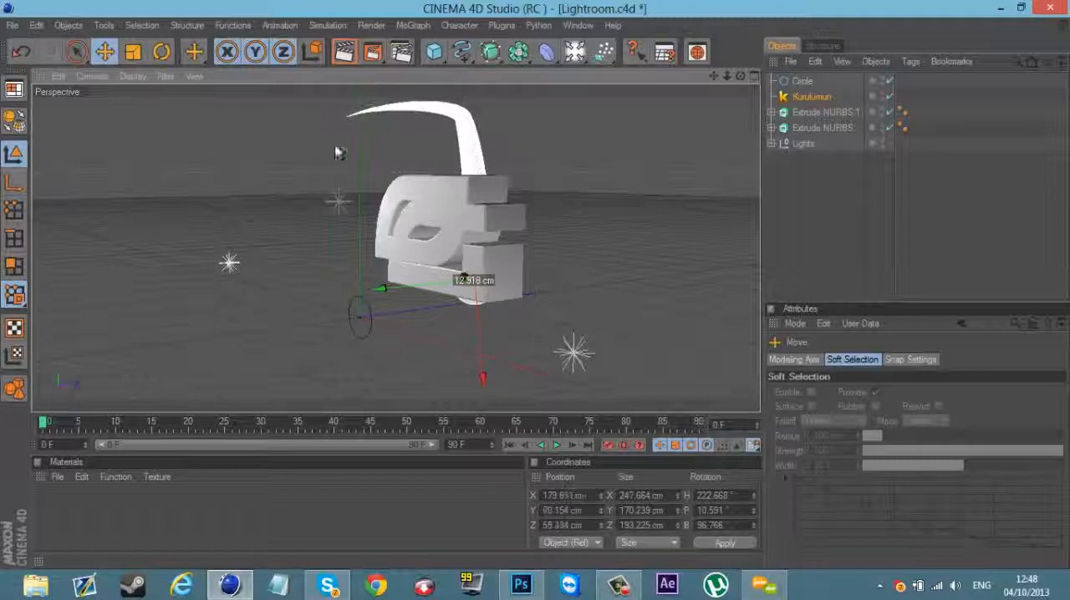
pyautogui.click(162, 52)
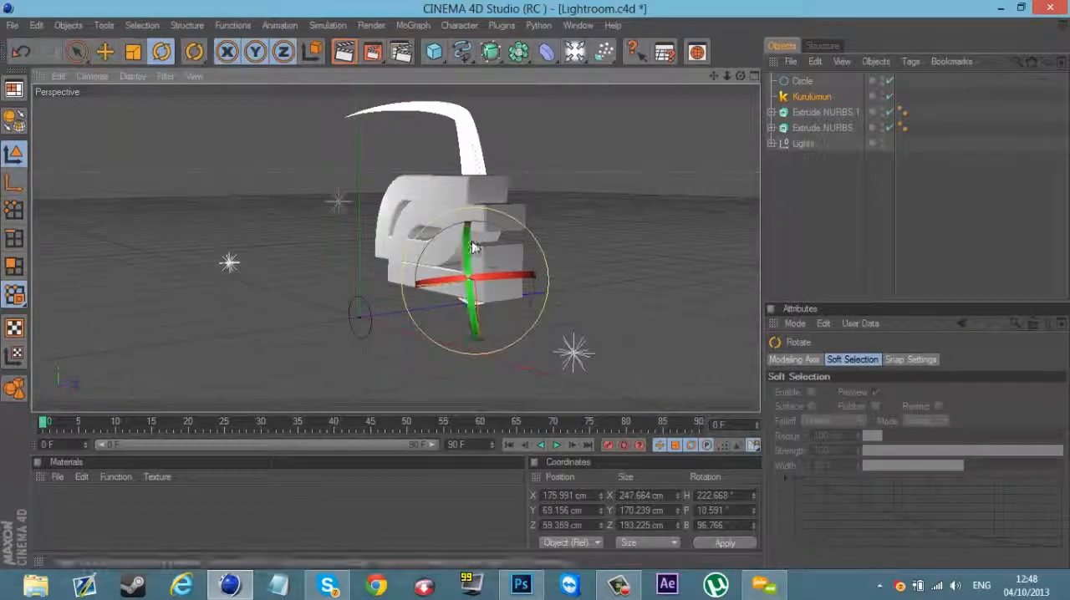
pyautogui.moveTo(475, 266); pyautogui.dragTo(581, 272)
# Step: Move the Kurulumun object to about X 185, Y 77, Z 90 cm so it arches from behind over the logo's front
pyautogui.click(105, 52)
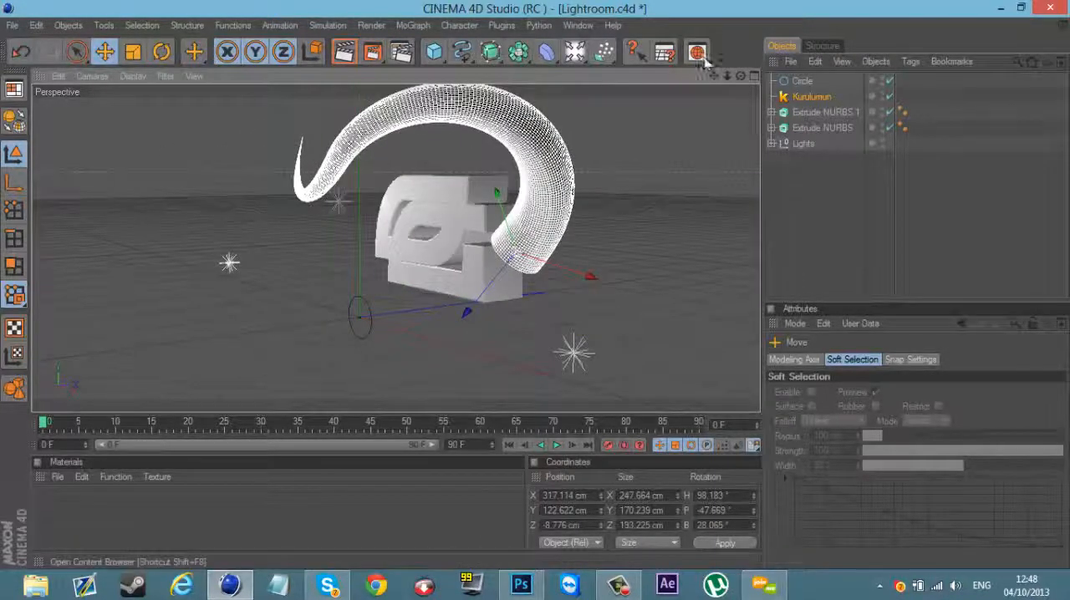
pyautogui.moveTo(740, 76); pyautogui.dragTo(689, 348)
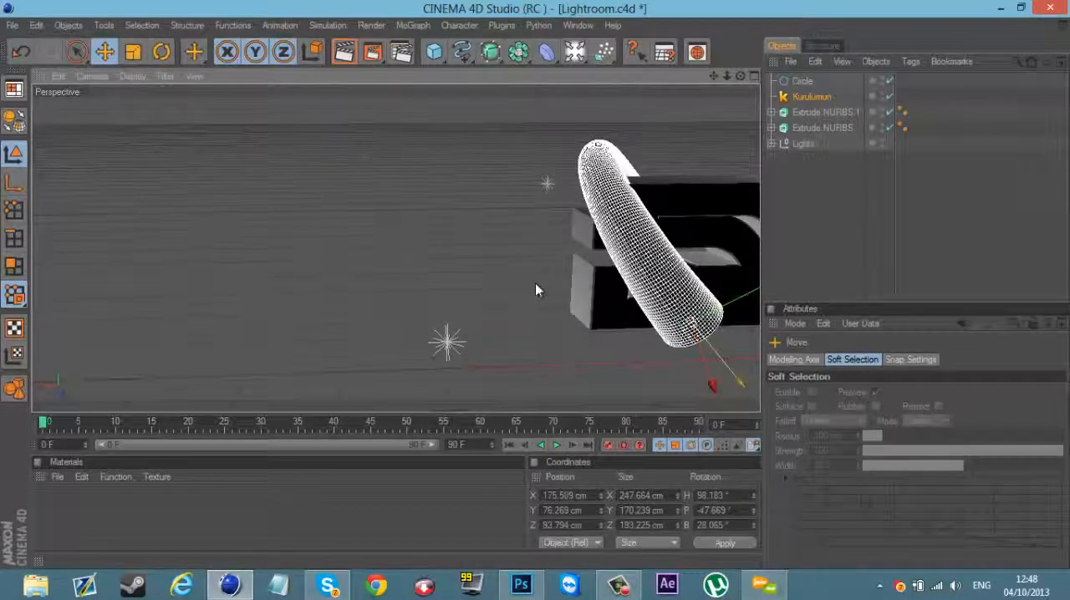
pyautogui.moveTo(535, 283); pyautogui.dragTo(536, 285)
pyautogui.moveTo(741, 76)
pyautogui.mouseDown()
pyautogui.moveTo(504, 278)
pyautogui.moveTo(482, 281)
pyautogui.moveTo(513, 298)
pyautogui.moveTo(744, 83)
pyautogui.mouseUp()
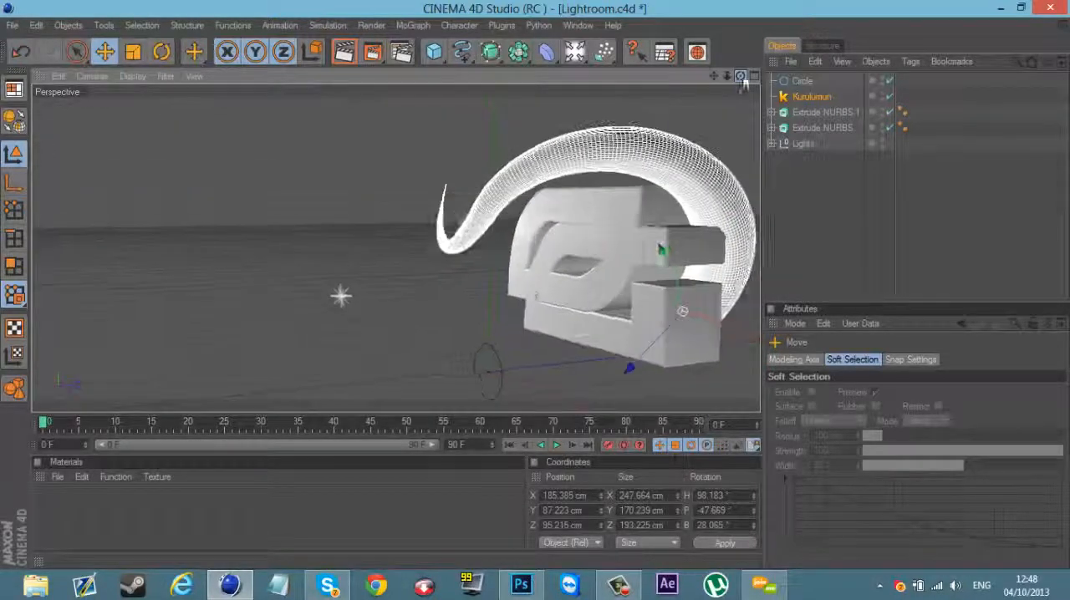
pyautogui.moveTo(699, 262)
pyautogui.mouseDown()
pyautogui.moveTo(535, 285)
pyautogui.moveTo(698, 260)
pyautogui.mouseUp()
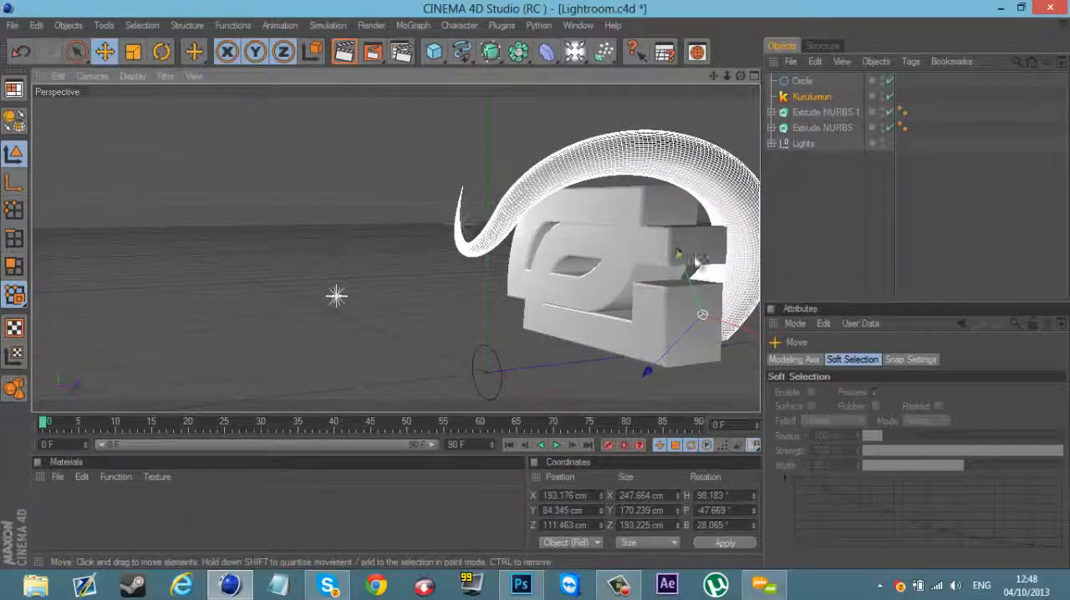
pyautogui.moveTo(525, 280); pyautogui.dragTo(699, 333)
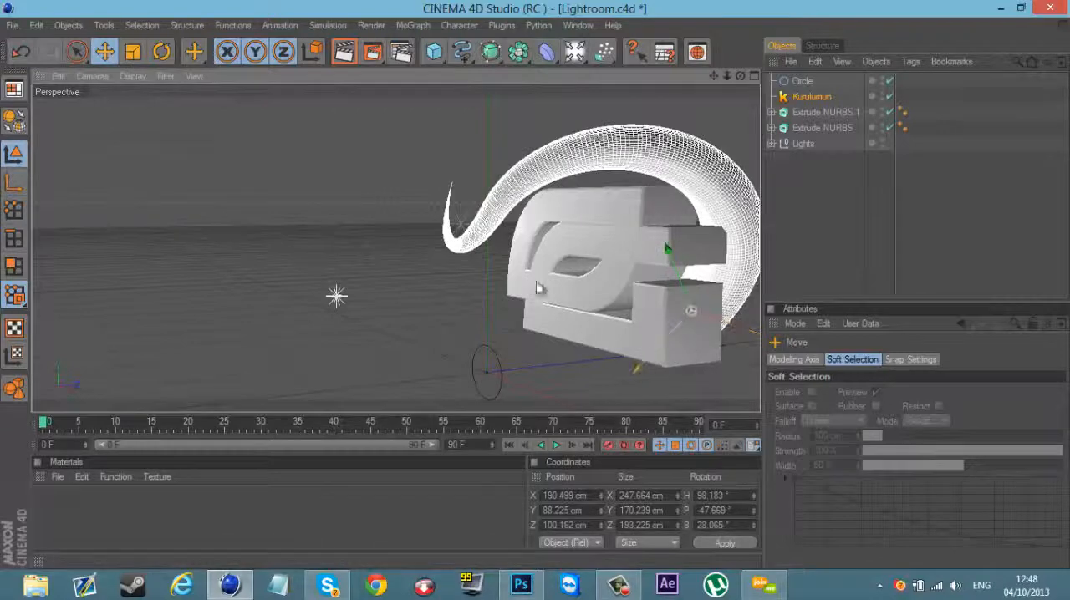
pyautogui.moveTo(539, 289); pyautogui.dragTo(537, 289)
pyautogui.moveTo(740, 77); pyautogui.dragTo(465, 268)
pyautogui.moveTo(713, 77); pyautogui.dragTo(542, 290)
pyautogui.click(793, 222)
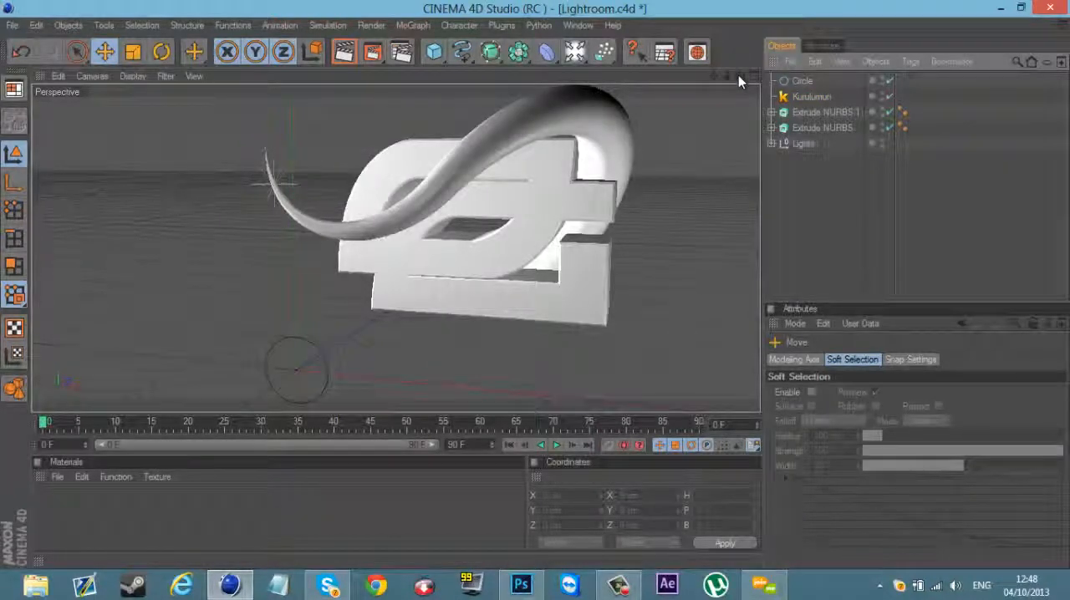
# Step: Scale the Kurulumun object down to a spline Scale of about 15 cm and move it to about X 202, Y 87, Z 97 cm
pyautogui.click(809, 96)
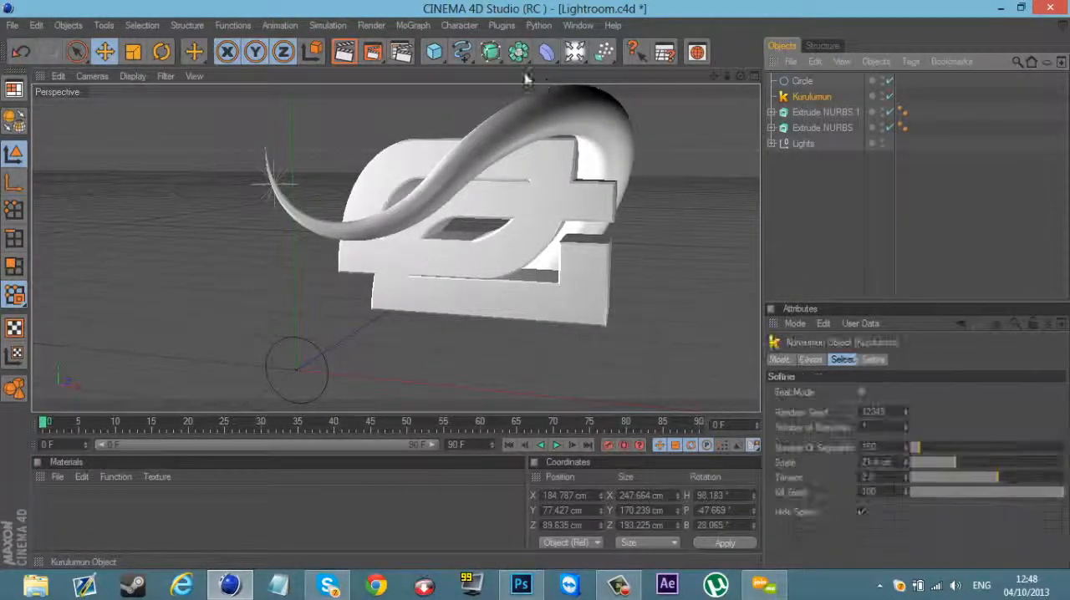
pyautogui.press('t')
pyautogui.moveTo(486, 236); pyautogui.dragTo(554, 273)
pyautogui.click(104, 53)
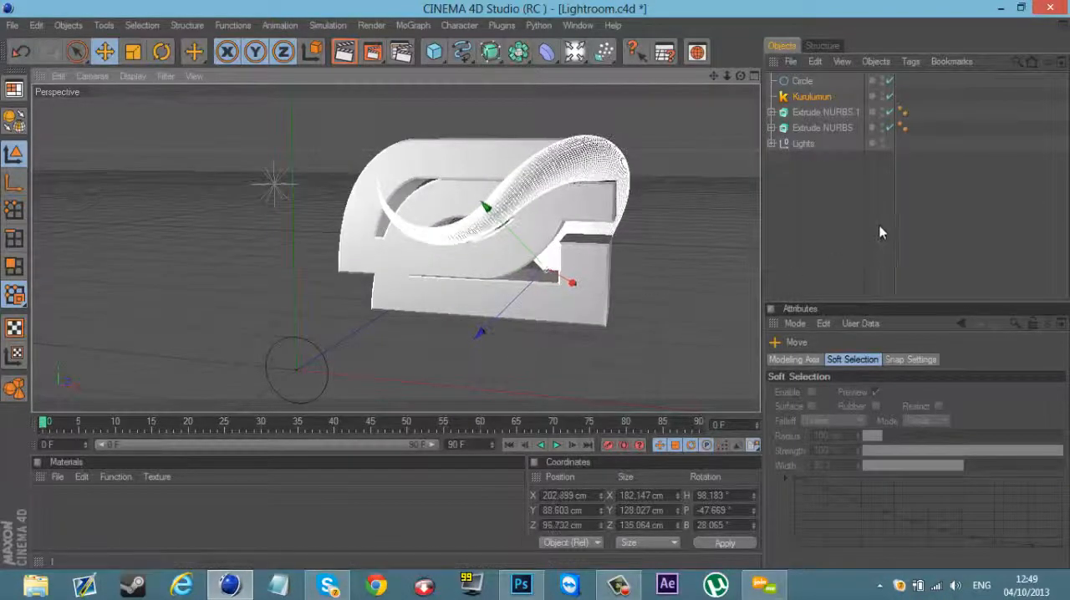
pyautogui.click(839, 216)
pyautogui.click(803, 97)
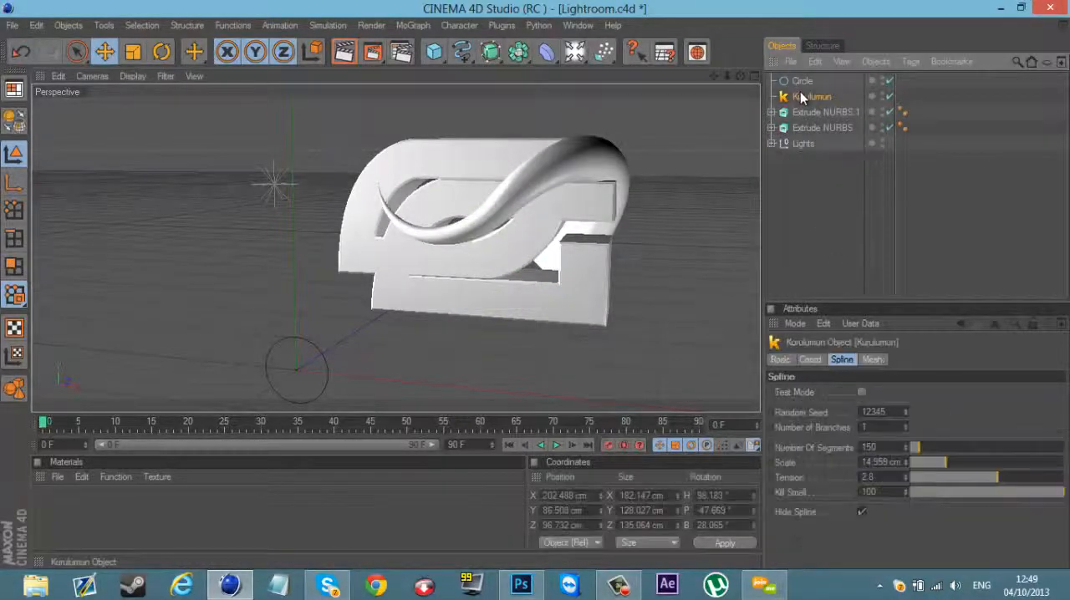
pyautogui.moveTo(742, 78); pyautogui.dragTo(618, 227)
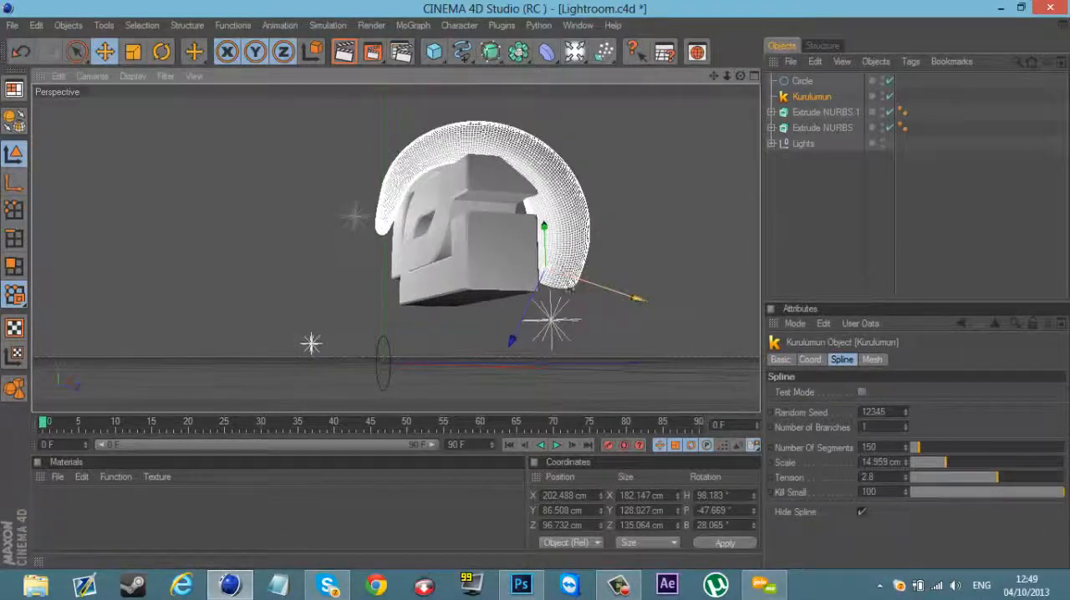
pyautogui.moveTo(741, 77); pyautogui.dragTo(544, 284)
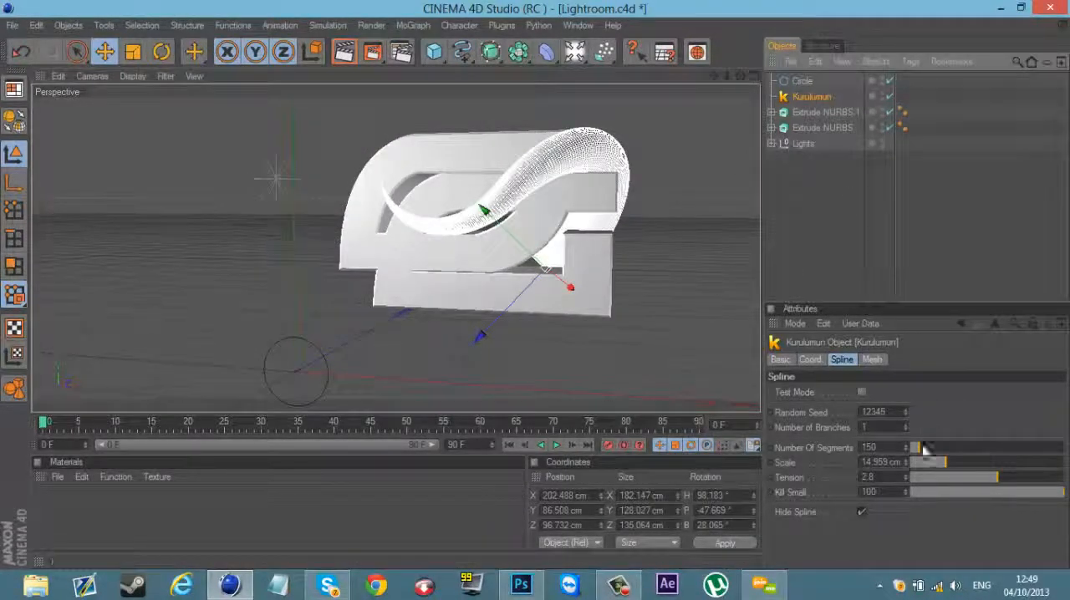
# Step: Rotate the Kurulumun object to about H 107°, P -44°, B 34° and move it to about X 210, Y 81, Z 99 cm
pyautogui.click(871, 361)
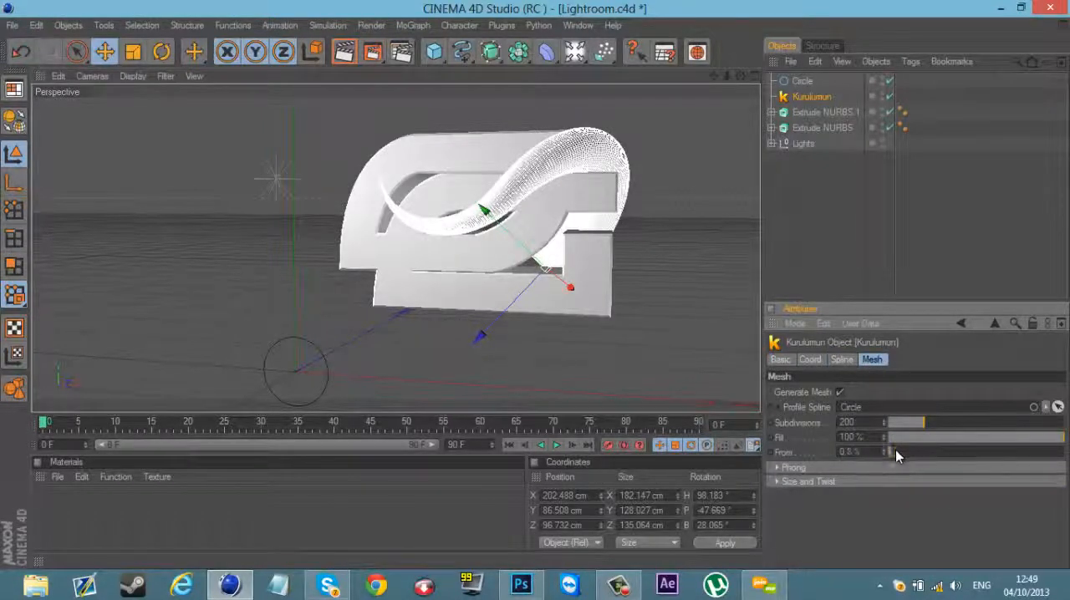
pyautogui.moveTo(895, 451)
pyautogui.mouseDown()
pyautogui.moveTo(934, 448)
pyautogui.moveTo(857, 460)
pyautogui.moveTo(941, 450)
pyautogui.moveTo(888, 462)
pyautogui.mouseUp()
pyautogui.click(159, 57)
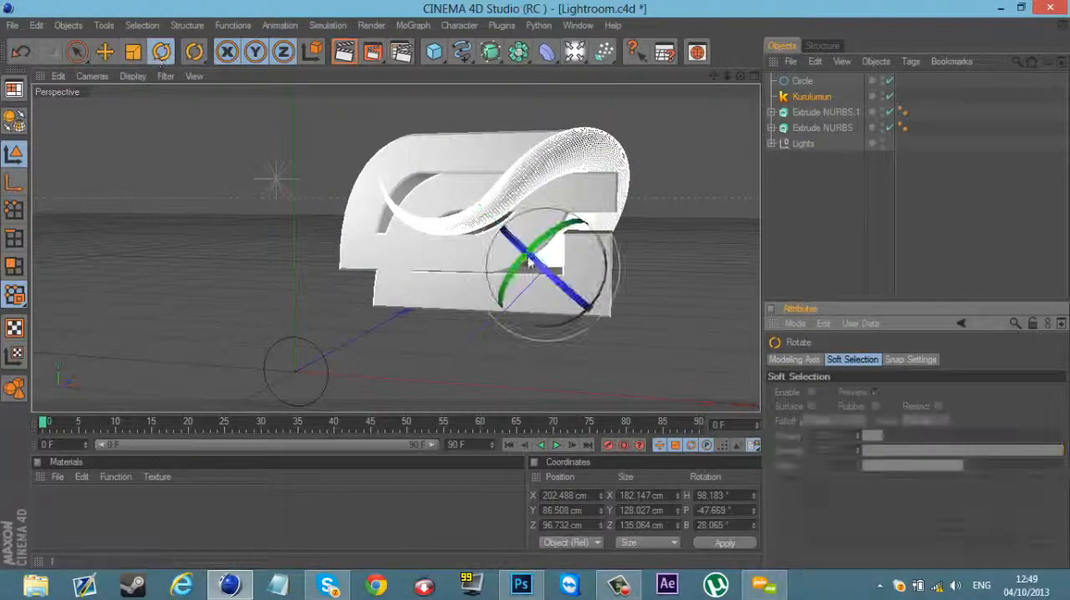
pyautogui.moveTo(534, 249); pyautogui.dragTo(535, 249)
pyautogui.click(105, 52)
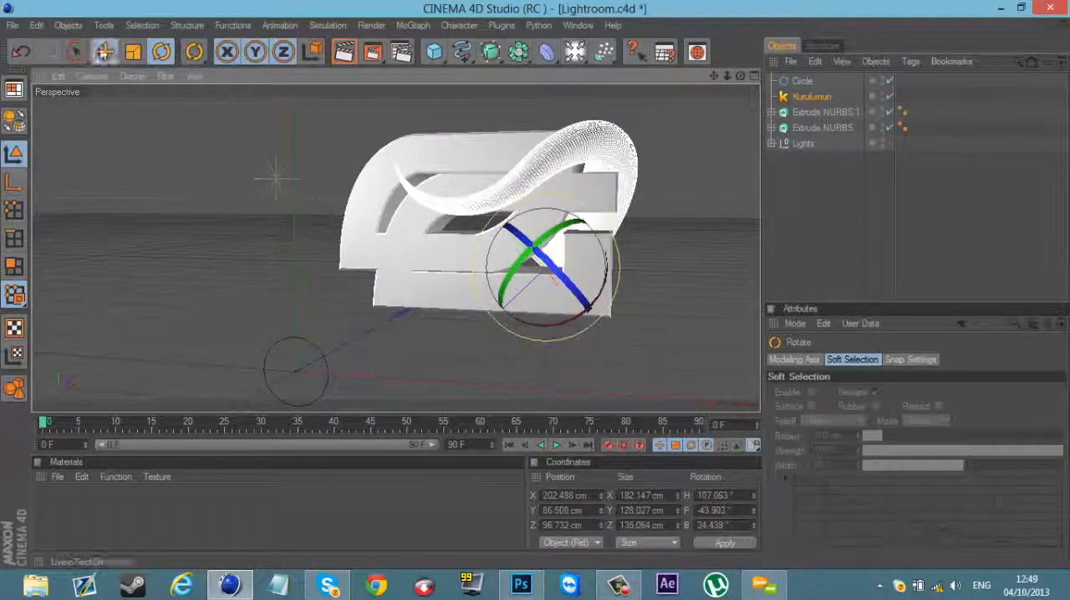
pyautogui.moveTo(543, 286); pyautogui.dragTo(536, 290)
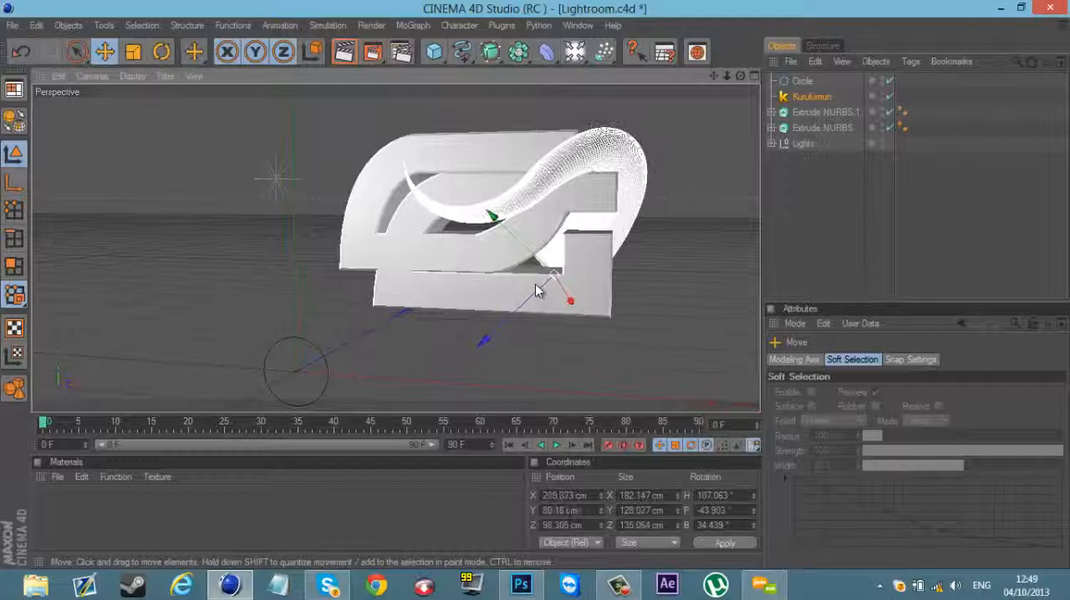
pyautogui.click(739, 169)
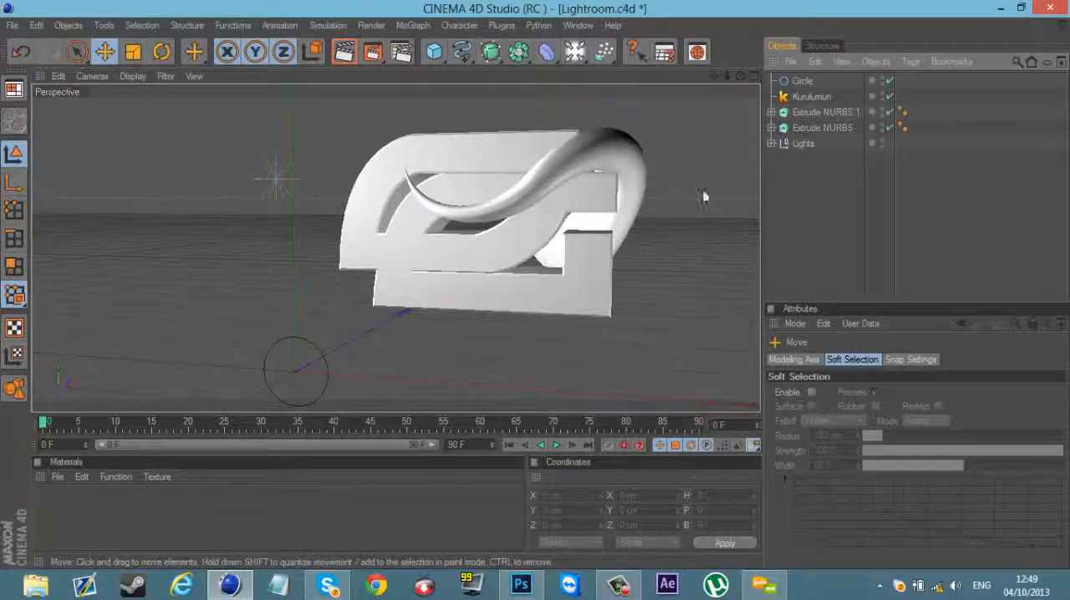
# Step: Shift the Kurulumun object back to about X 201, Y 79, Z 96 cm
pyautogui.click(622, 148)
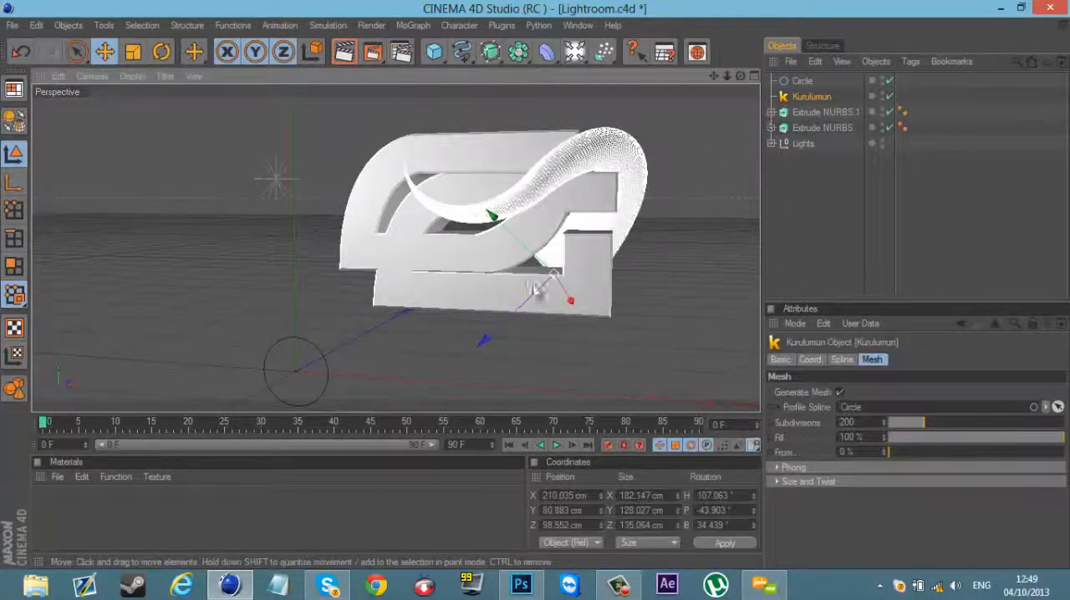
pyautogui.moveTo(532, 287); pyautogui.dragTo(537, 290)
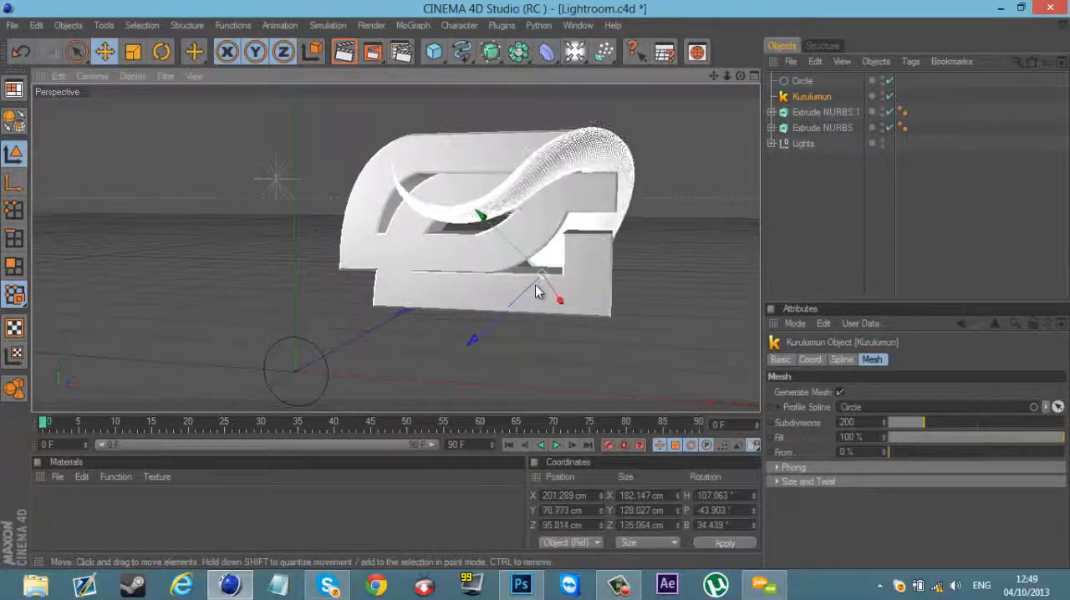
pyautogui.click(819, 179)
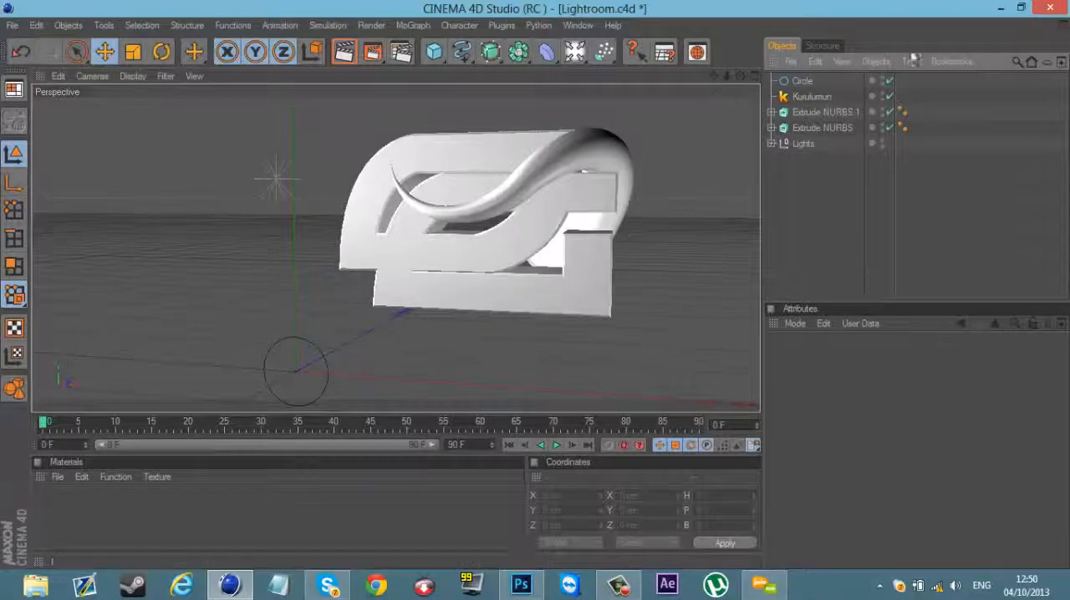
# Step: Open the Netra Materials library from the desktop's C4D SHIT folder and show the Materialize V1 Abstract materials
pyautogui.click(1005, 10)
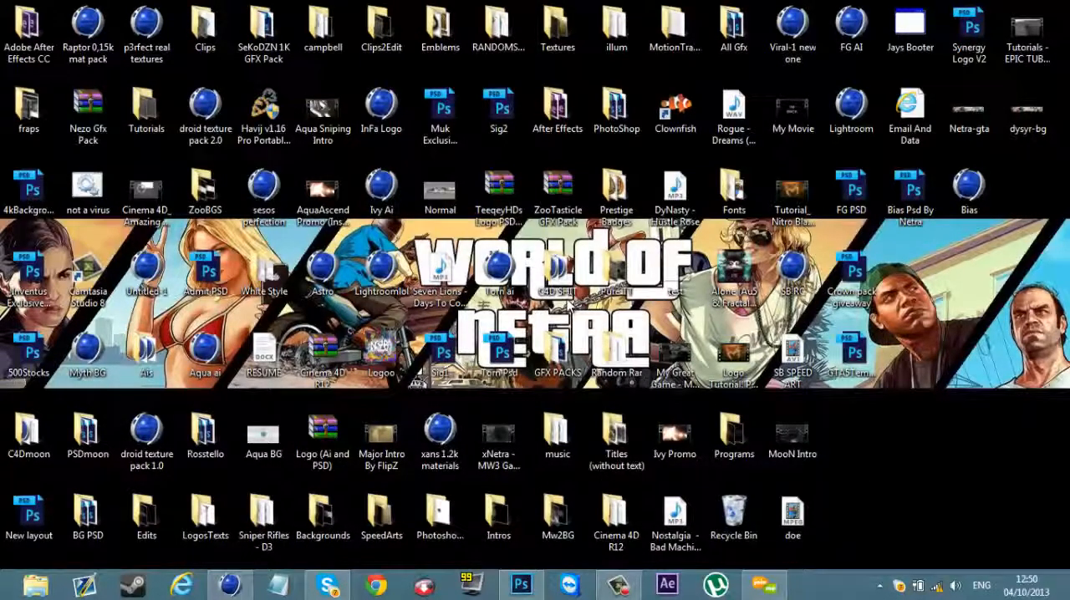
pyautogui.doubleClick(544, 276)
pyautogui.doubleClick(404, 262)
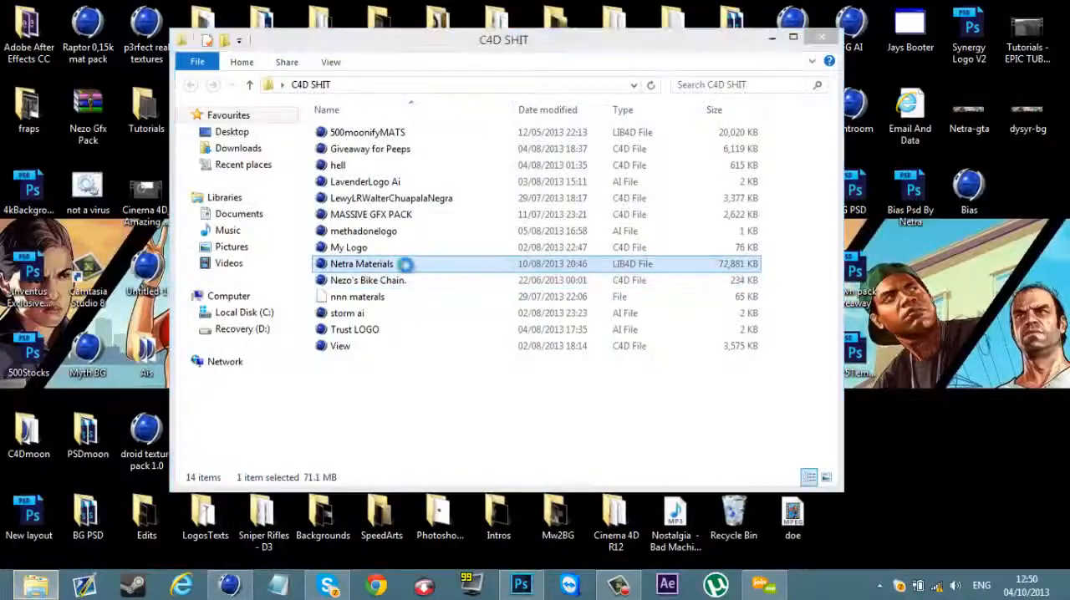
pyautogui.hotkey('shift', 'F8')
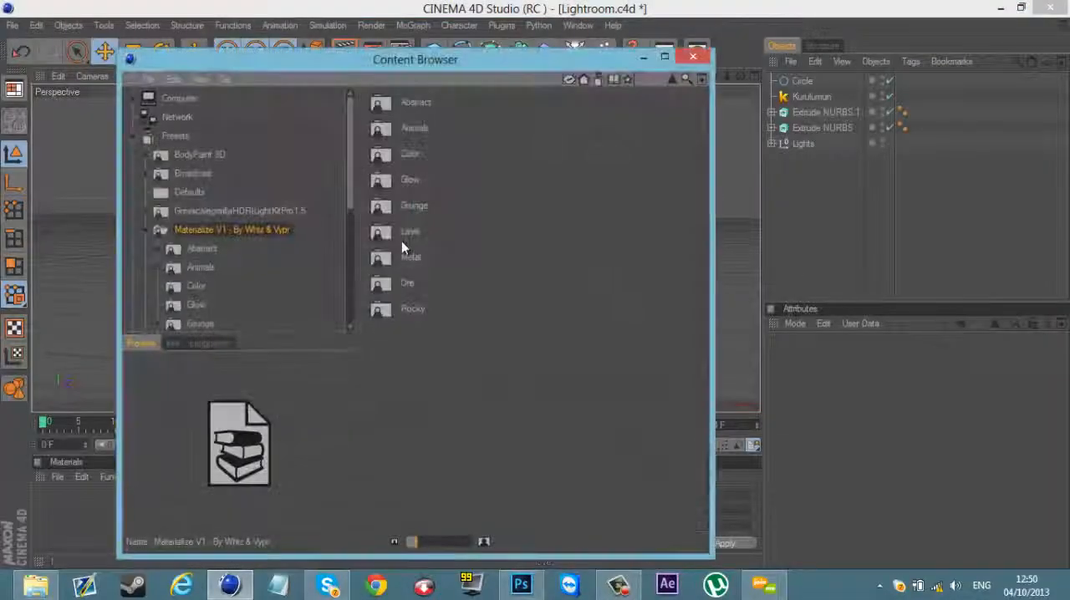
pyautogui.doubleClick(420, 102)
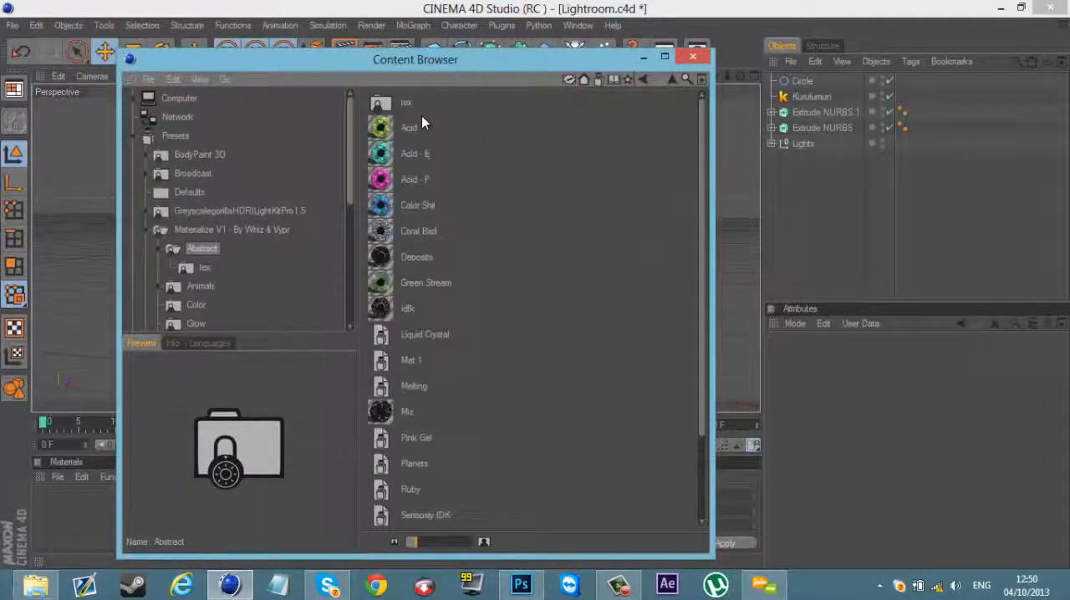
# Step: Compare the previews of the Acid, Acid - B and Acid - P materials in the Abstract folder
pyautogui.click(401, 127)
pyautogui.click(405, 151)
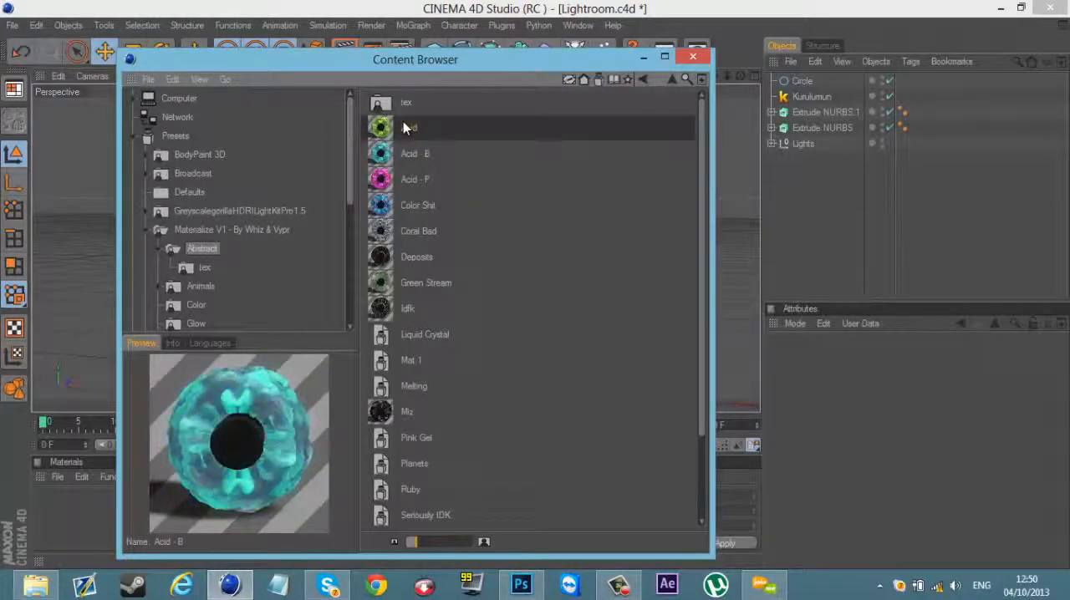
pyautogui.click(402, 127)
pyautogui.click(409, 205)
pyautogui.click(409, 179)
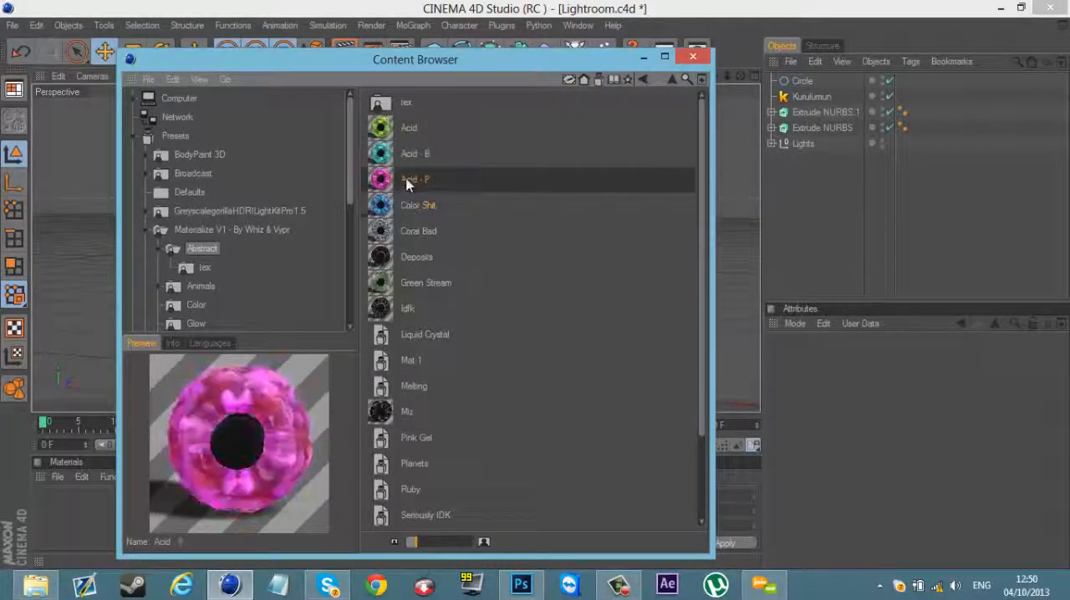
pyautogui.click(409, 153)
pyautogui.click(410, 127)
pyautogui.click(415, 157)
# Step: Add the Acid - P, Acid - B and Acid materials to the scene and minimize the Content Browser
pyautogui.doubleClick(416, 179)
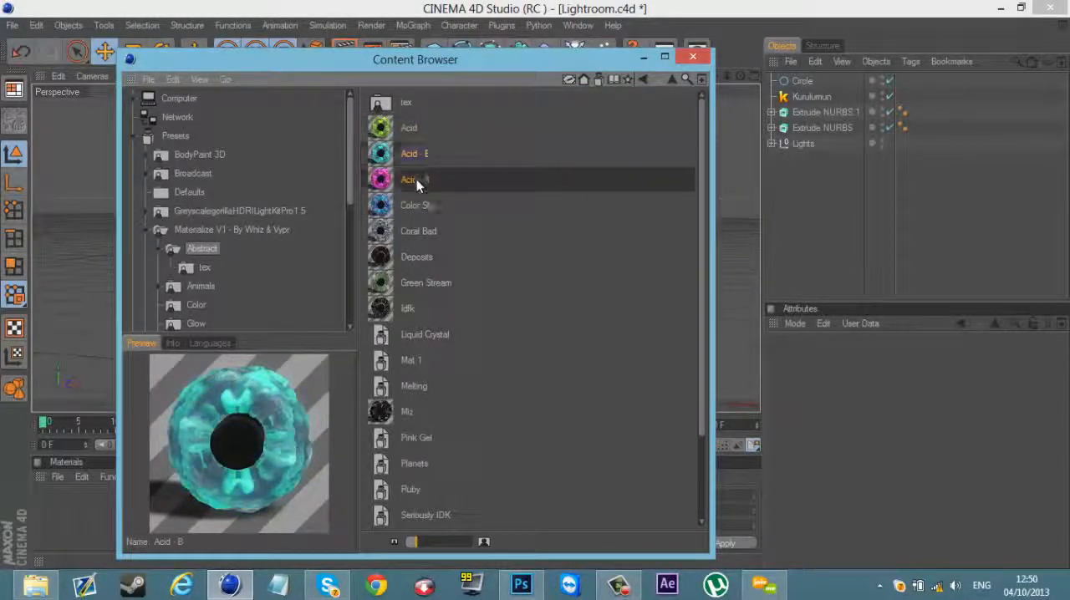
pyautogui.doubleClick(412, 154)
pyautogui.doubleClick(409, 131)
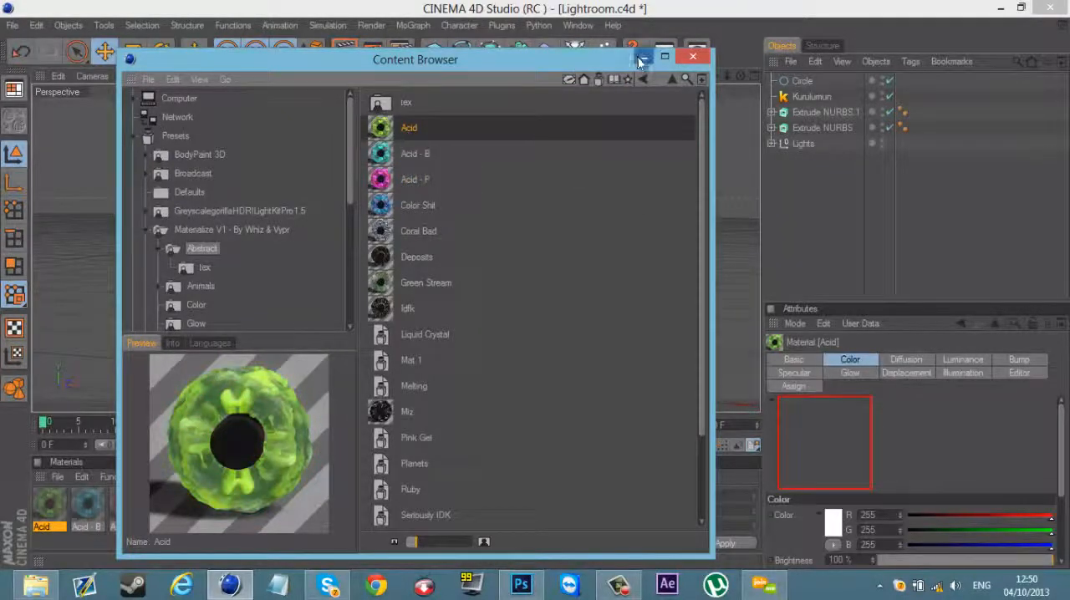
pyautogui.click(644, 58)
# Step: Apply the Acid - B material to the Kurulumun object and set its texture projection to Cubic
pyautogui.click(122, 533)
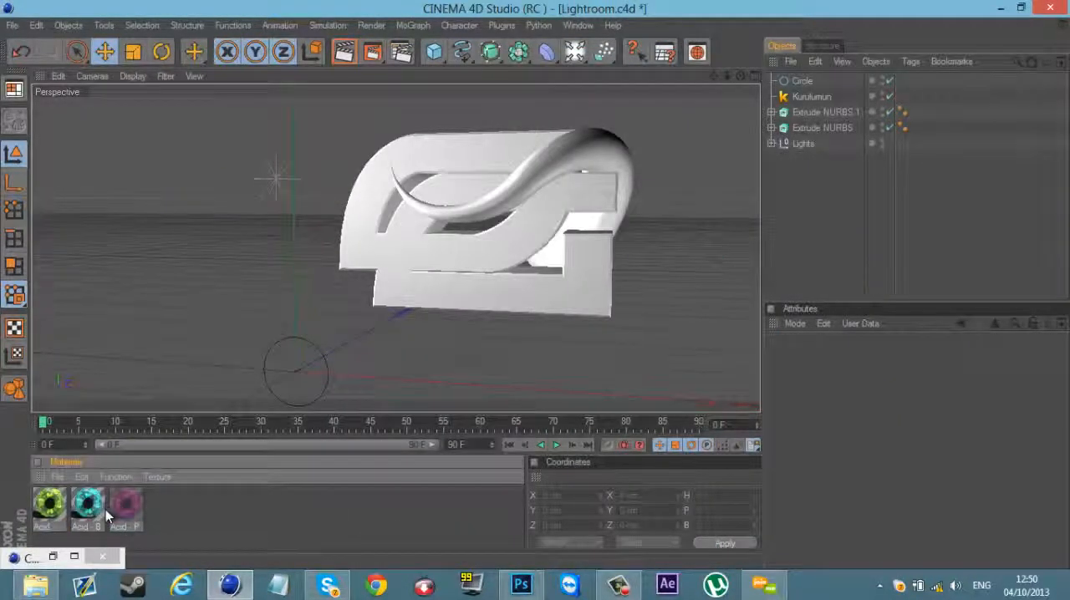
pyautogui.moveTo(641, 112); pyautogui.dragTo(807, 97)
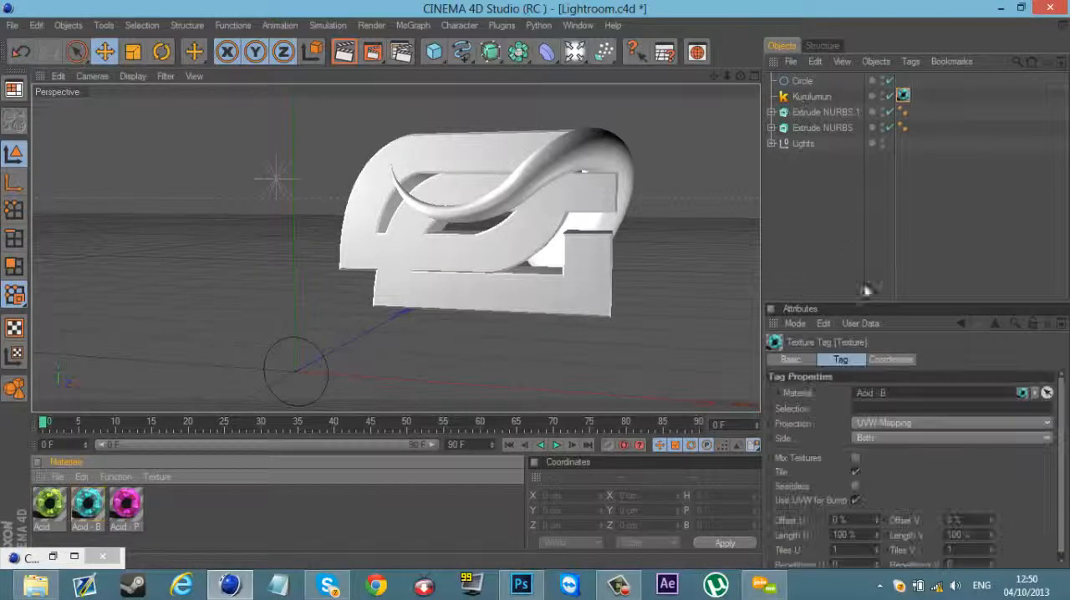
pyautogui.click(884, 423)
pyautogui.click(885, 484)
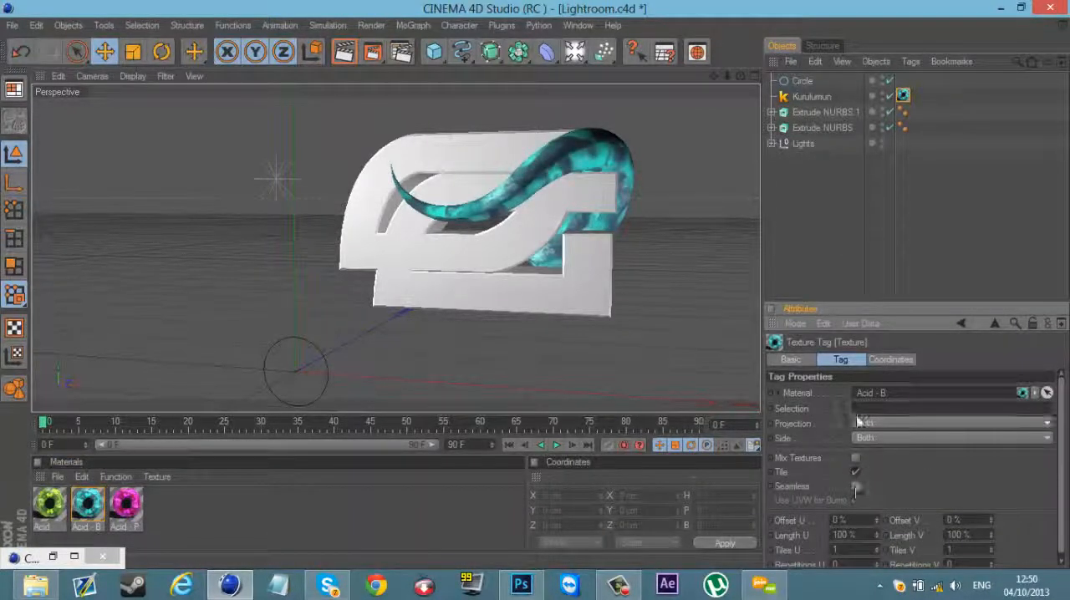
pyautogui.click(789, 239)
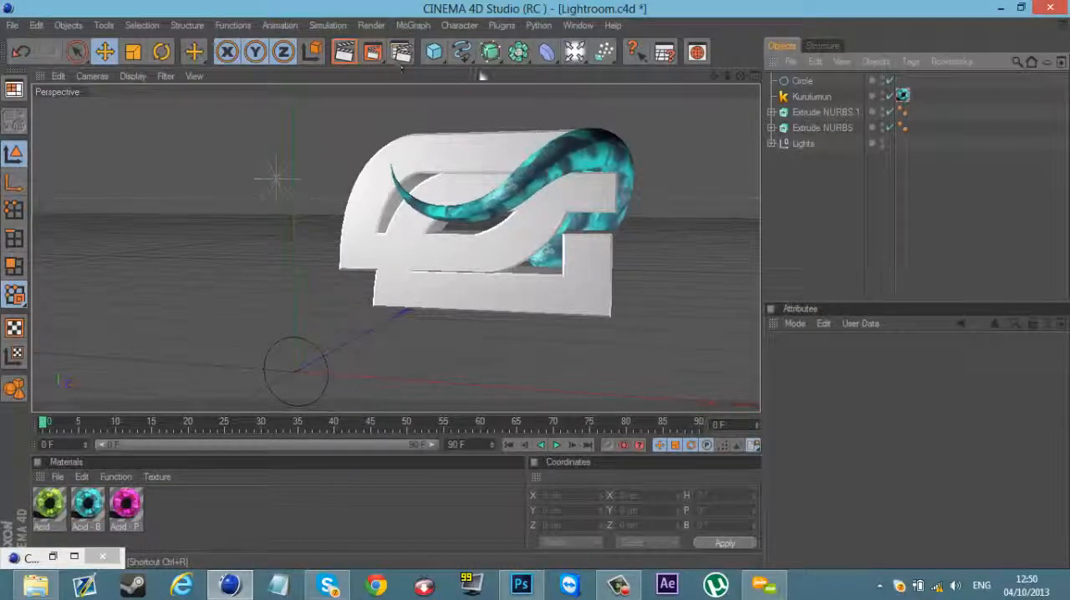
# Step: Scale the Kurulumun object up to about 203 × 142 × 154 cm and move it to about X 195, Y 75, Z 94 cm
pyautogui.click(603, 142)
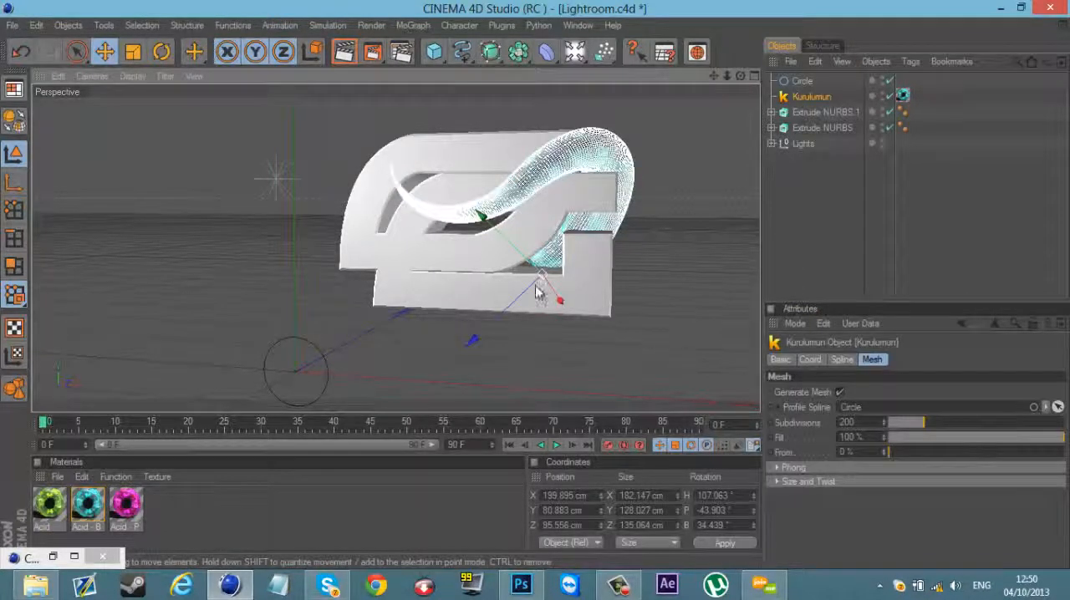
pyautogui.press('t')
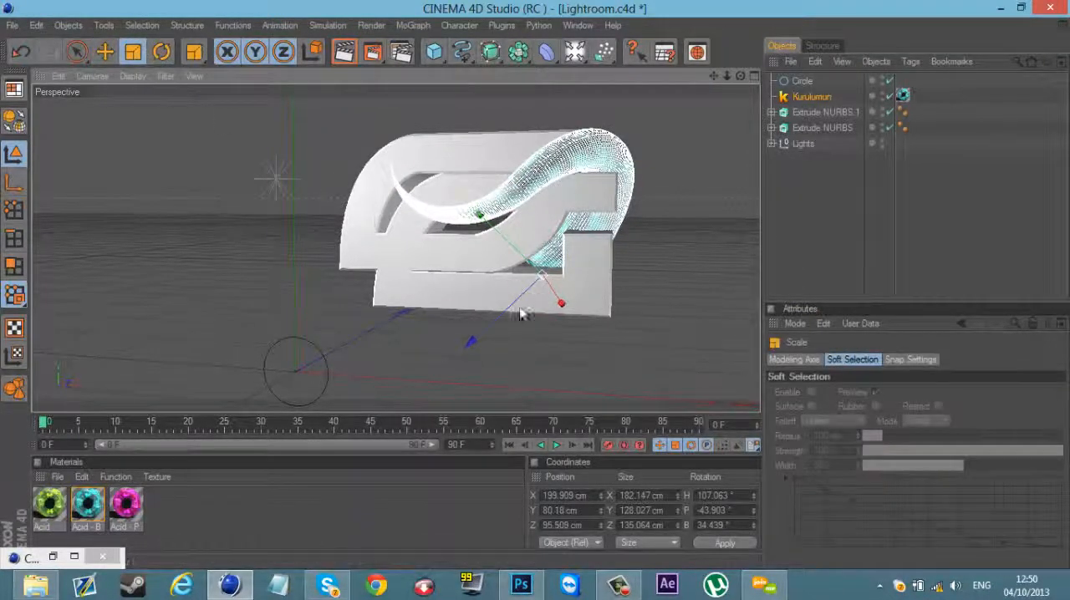
pyautogui.moveTo(520, 314); pyautogui.dragTo(535, 286)
pyautogui.click(105, 52)
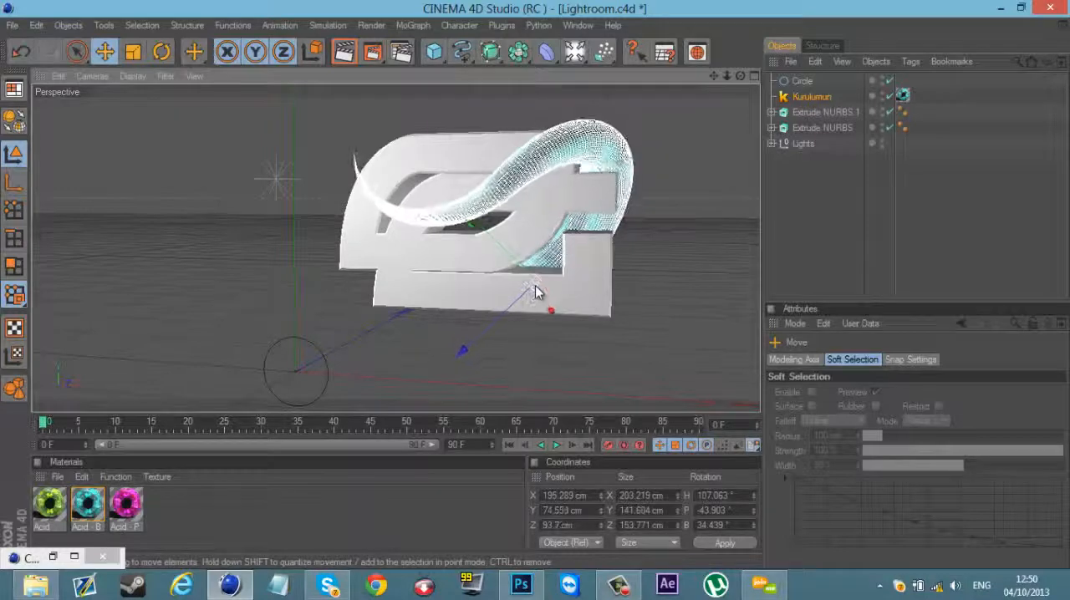
pyautogui.click(924, 187)
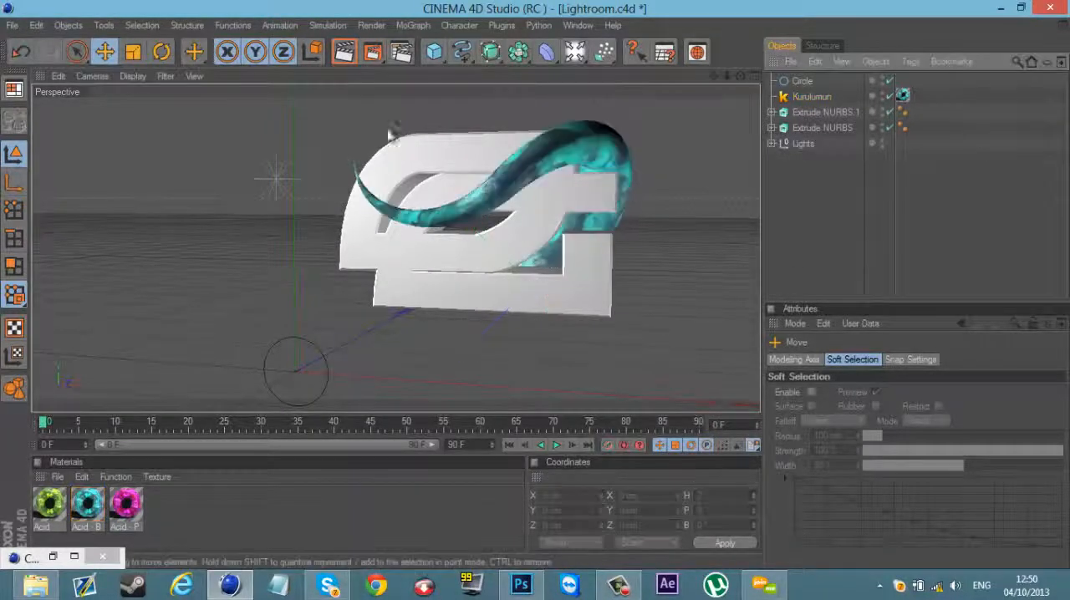
# Step: Look through the Animals, Color, Glow, Grunge and Lava folders of Materialize V1 for a logo material
pyautogui.moveTo(726, 77)
pyautogui.mouseDown()
pyautogui.moveTo(553, 290)
pyautogui.moveTo(724, 77)
pyautogui.moveTo(533, 289)
pyautogui.moveTo(717, 79)
pyautogui.mouseUp()
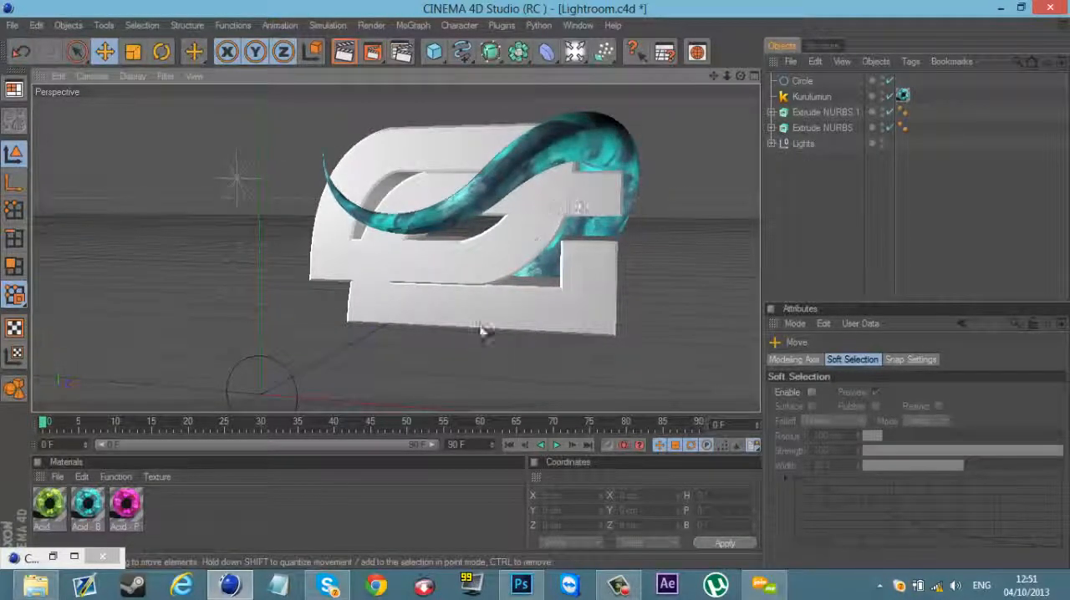
pyautogui.click(75, 557)
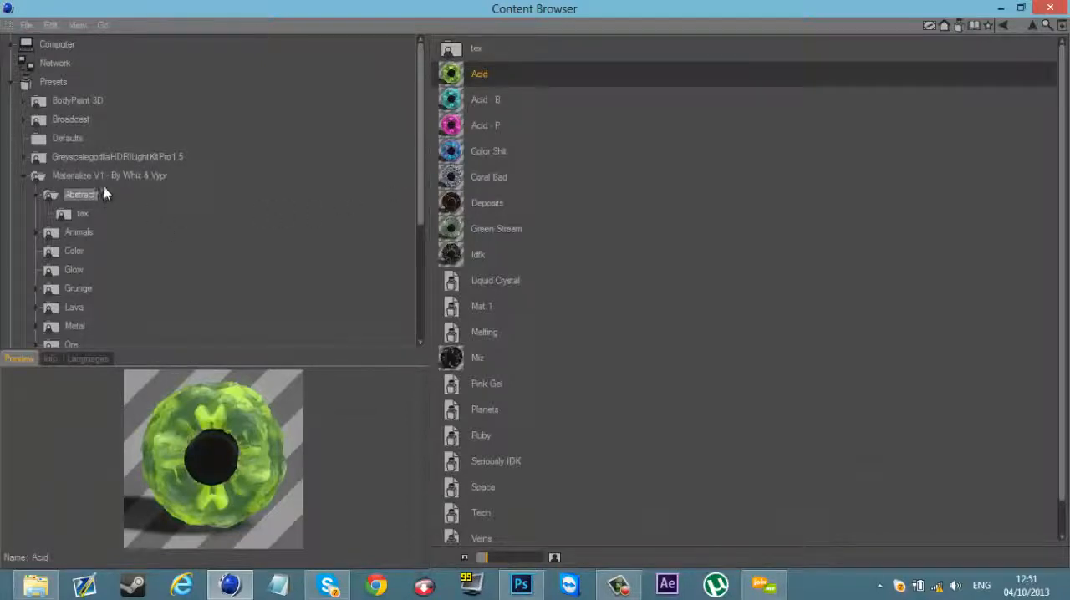
pyautogui.click(90, 235)
pyautogui.click(74, 253)
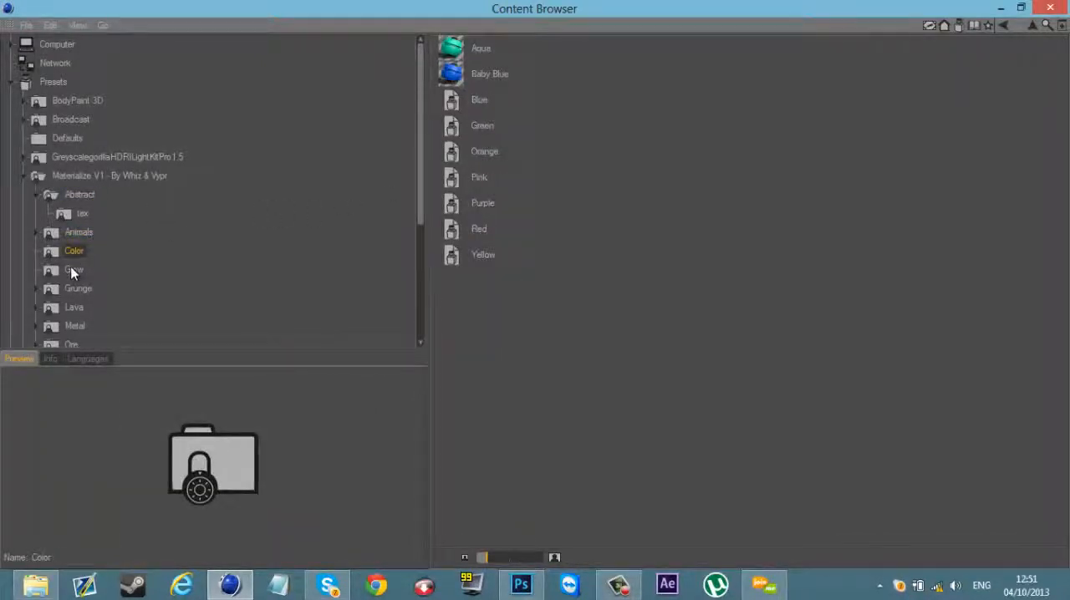
pyautogui.click(74, 272)
pyautogui.click(77, 288)
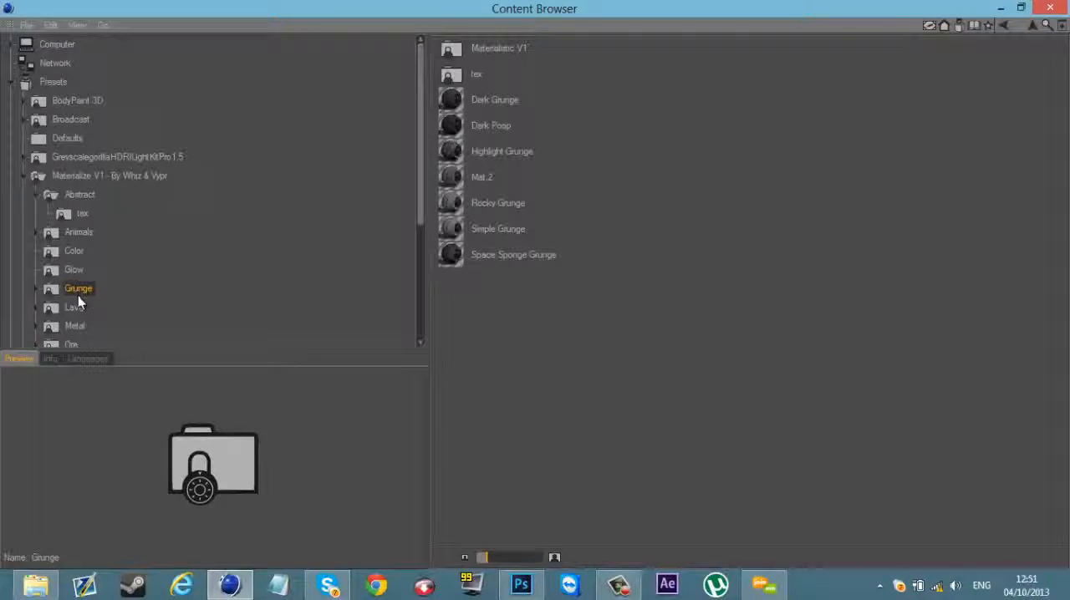
pyautogui.click(76, 308)
pyautogui.click(74, 273)
pyautogui.click(74, 291)
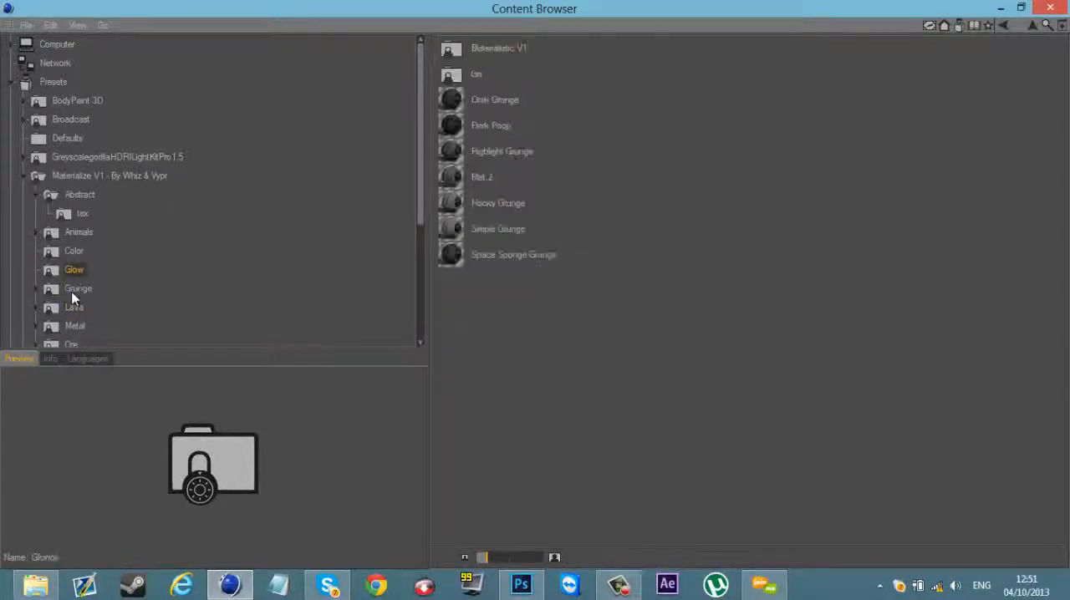
pyautogui.click(74, 270)
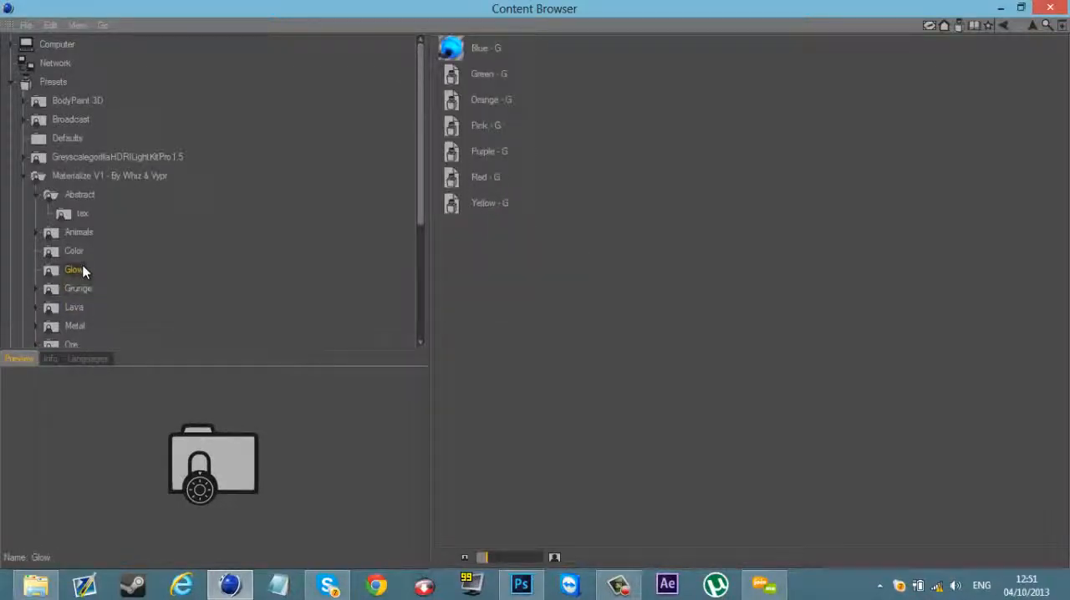
# Step: Apply the Aqua material from the Color folder to both Extrude NURBS objects, setting Cubic projection on the lower one's texture tag
pyautogui.click(77, 251)
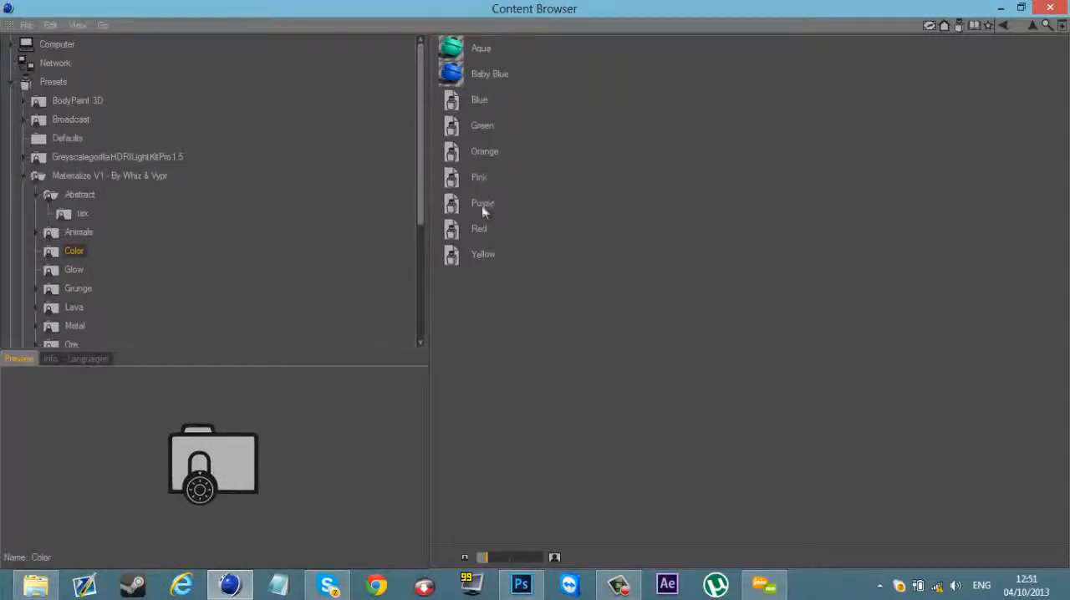
pyautogui.doubleClick(480, 54)
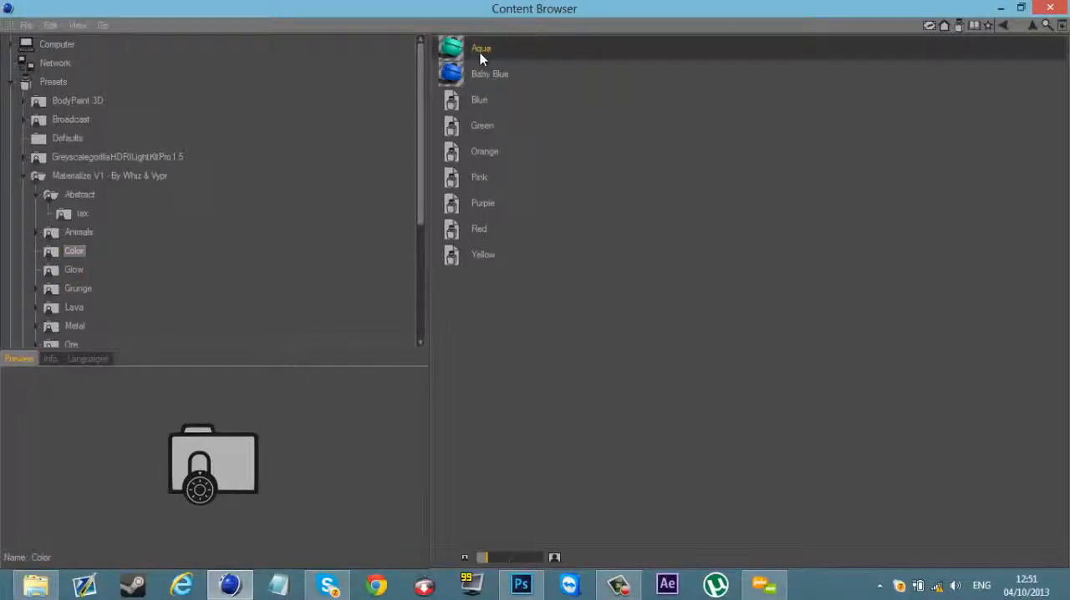
pyautogui.click(1000, 7)
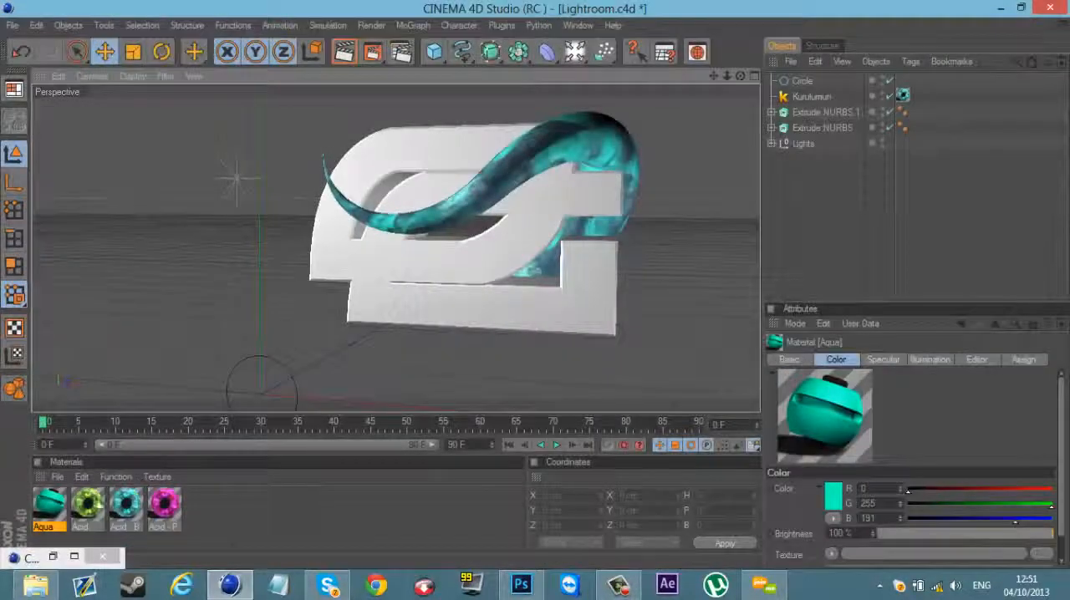
pyautogui.moveTo(51, 506); pyautogui.dragTo(919, 128)
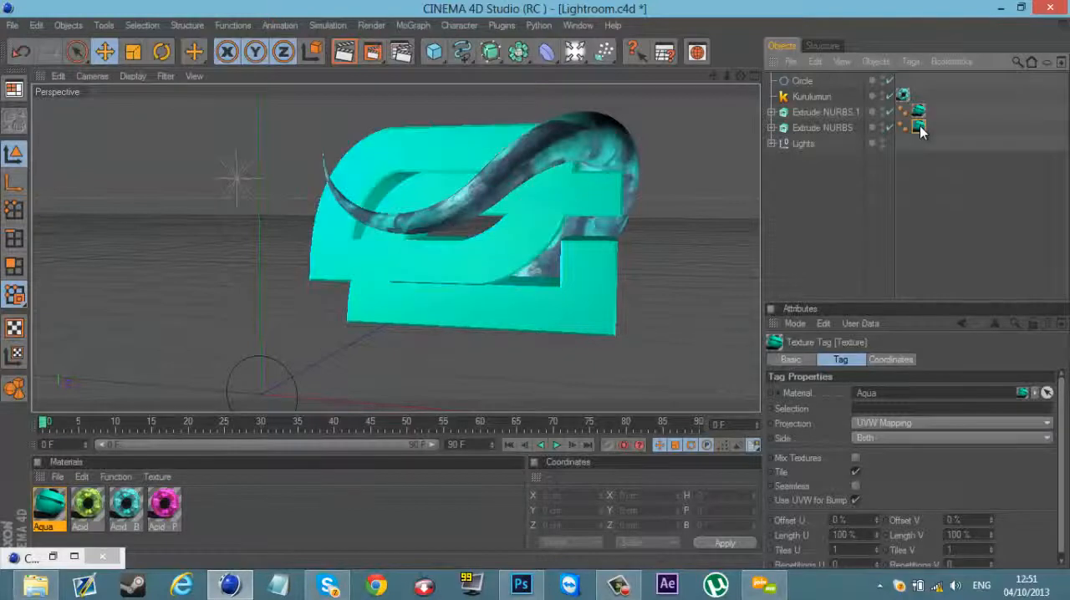
pyautogui.click(895, 422)
pyautogui.click(884, 480)
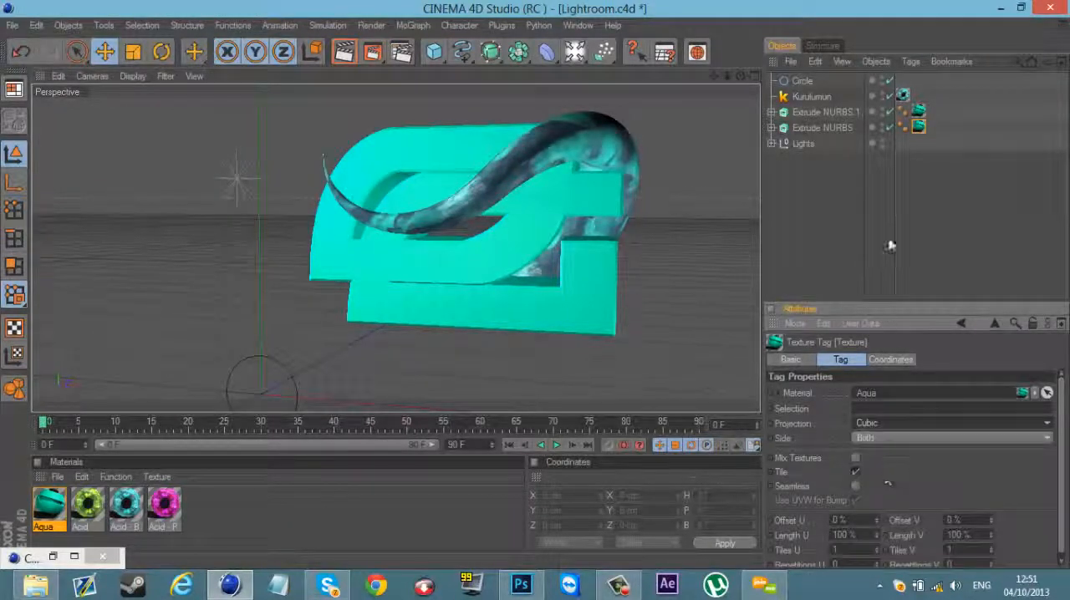
# Step: Delete the Aqua texture tags from both Extrude NURBS objects
pyautogui.click(889, 242)
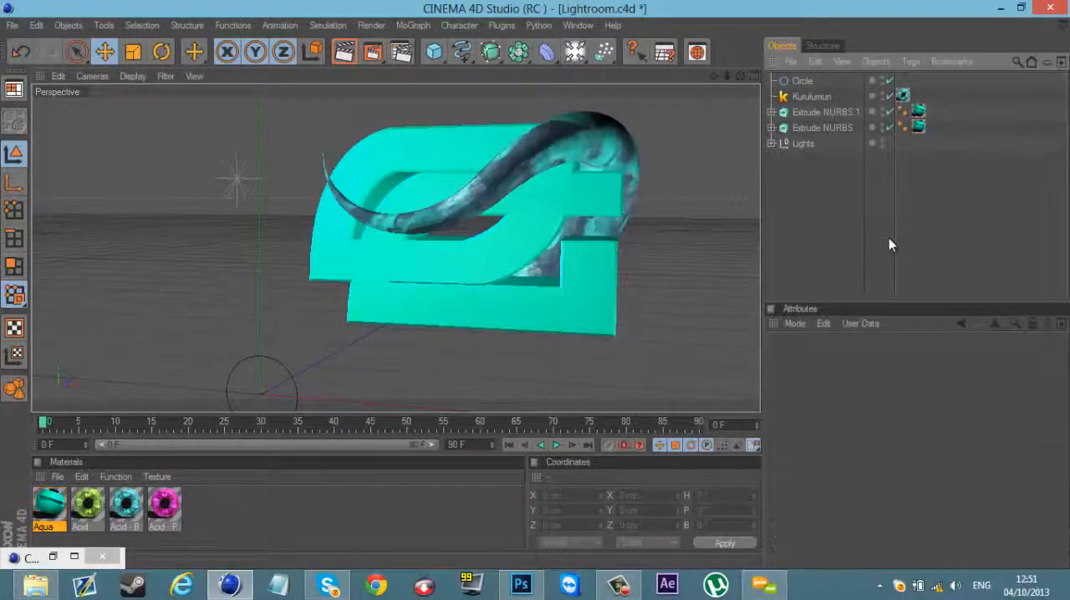
pyautogui.click(920, 130)
pyautogui.keyDown('shift'); pyautogui.click(922, 114); pyautogui.keyUp('shift')
pyautogui.press('Delete')
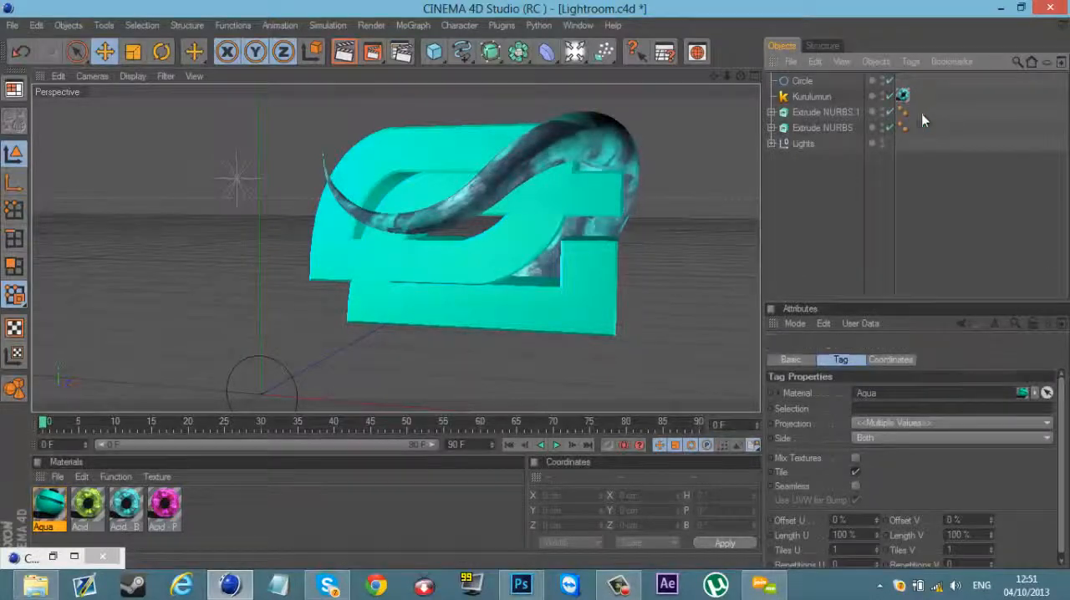
# Step: Open the 500moonifyMATS library and load its Spots, AtomArray, AtomArray.1 and AtomArray.2 materials into the scene
pyautogui.click(1001, 9)
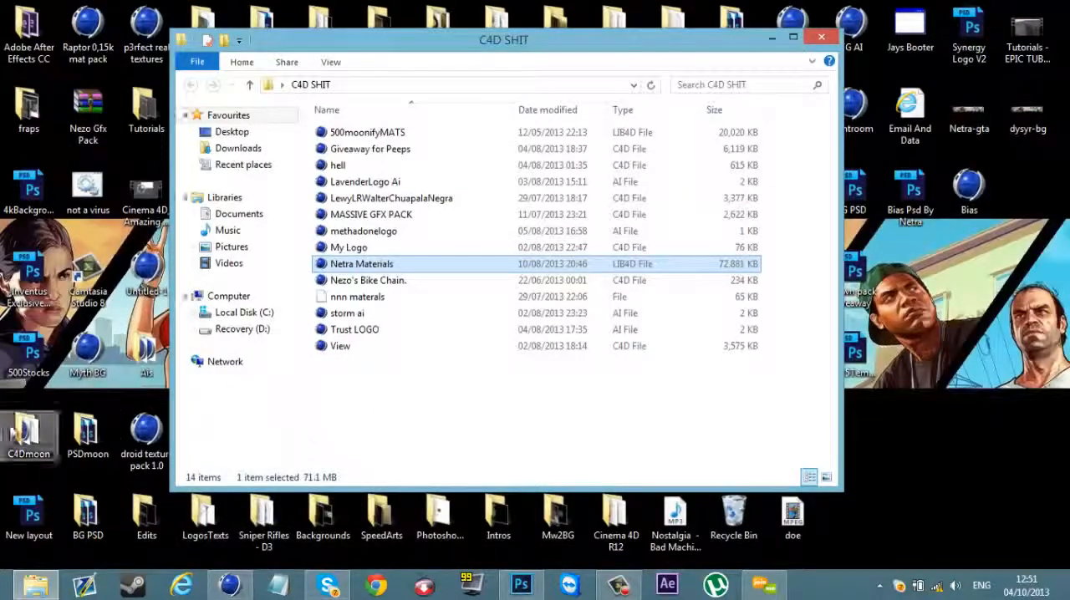
pyautogui.doubleClick(352, 134)
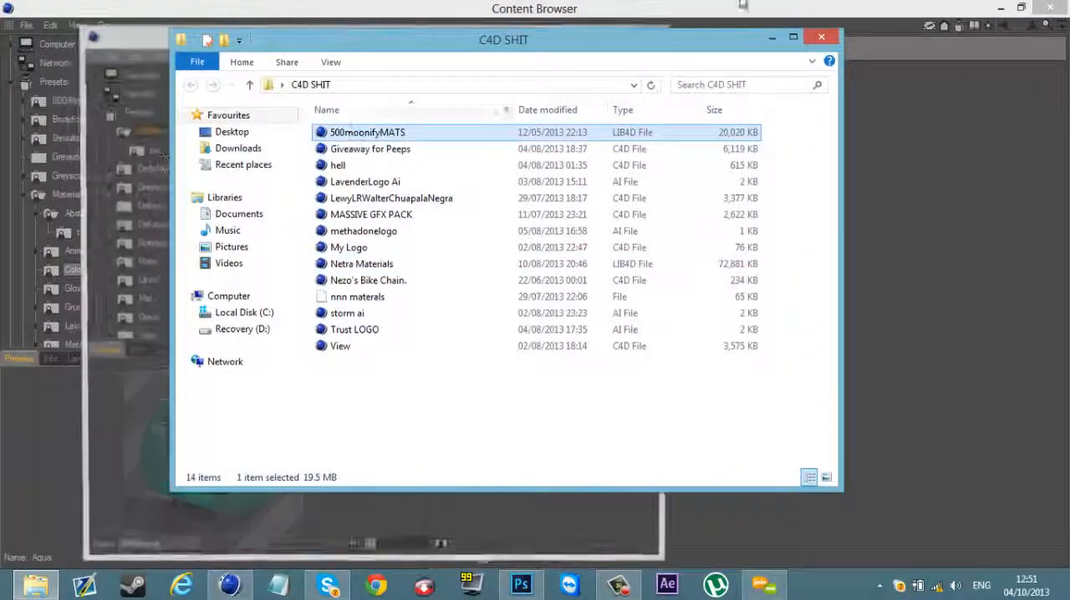
pyautogui.click(591, 23)
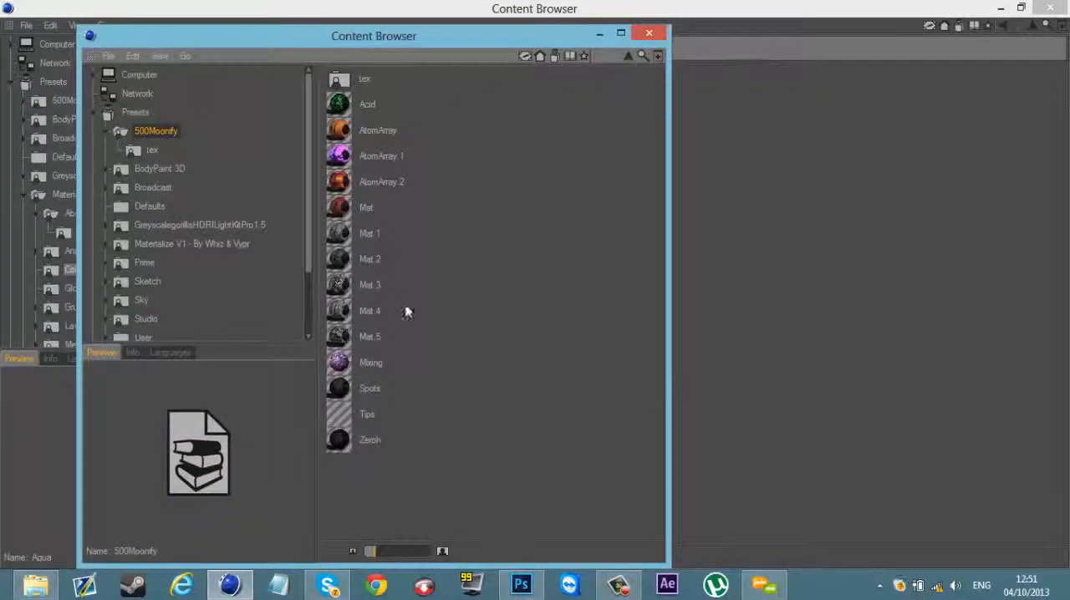
pyautogui.click(365, 397)
pyautogui.click(360, 444)
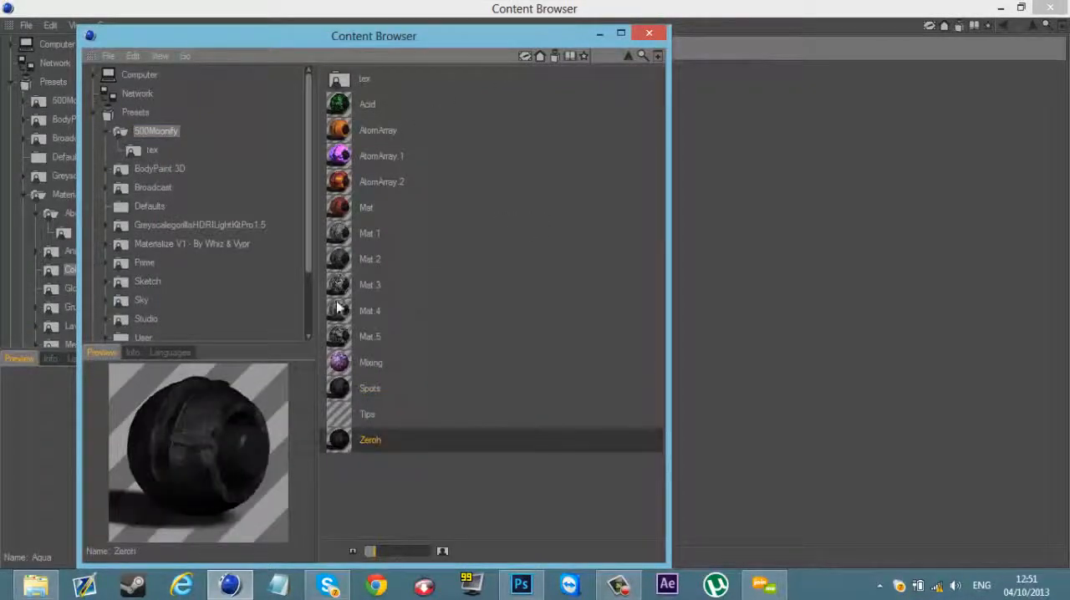
pyautogui.click(358, 131)
pyautogui.click(359, 160)
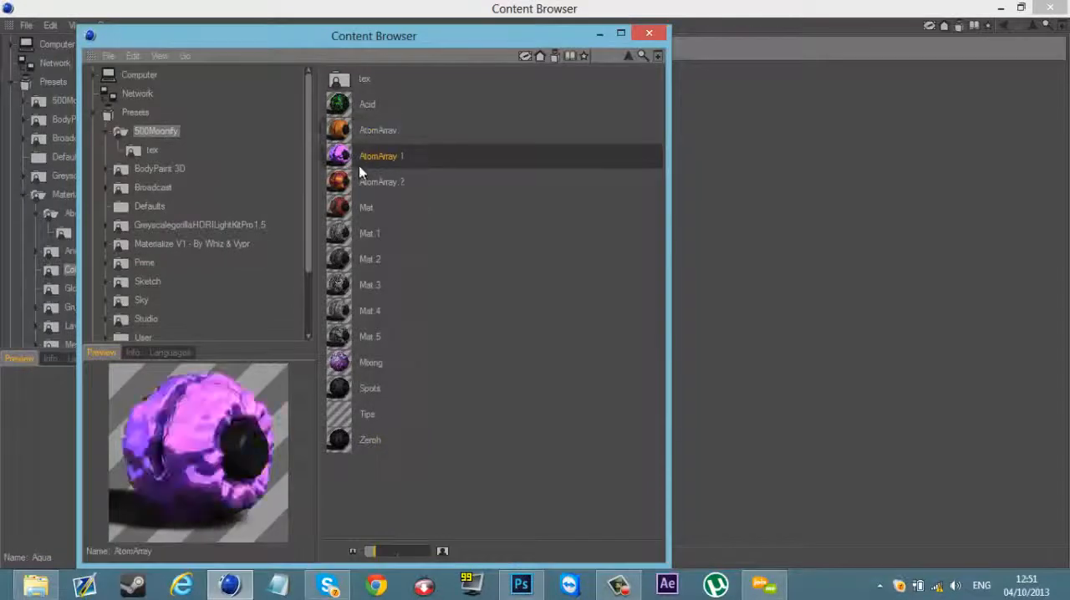
pyautogui.click(360, 186)
pyautogui.click(597, 33)
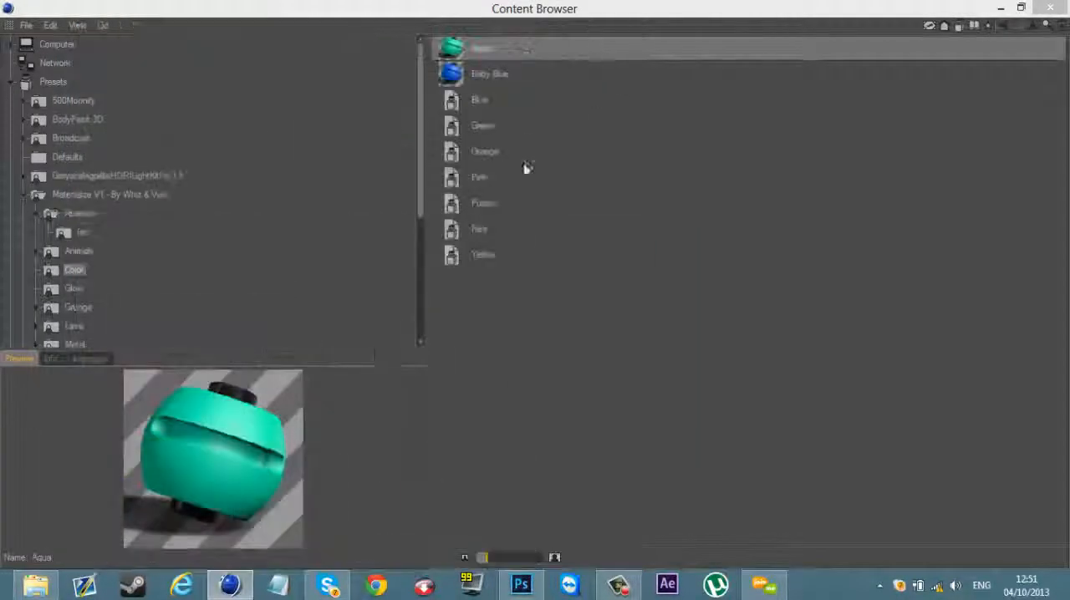
pyautogui.click(1002, 8)
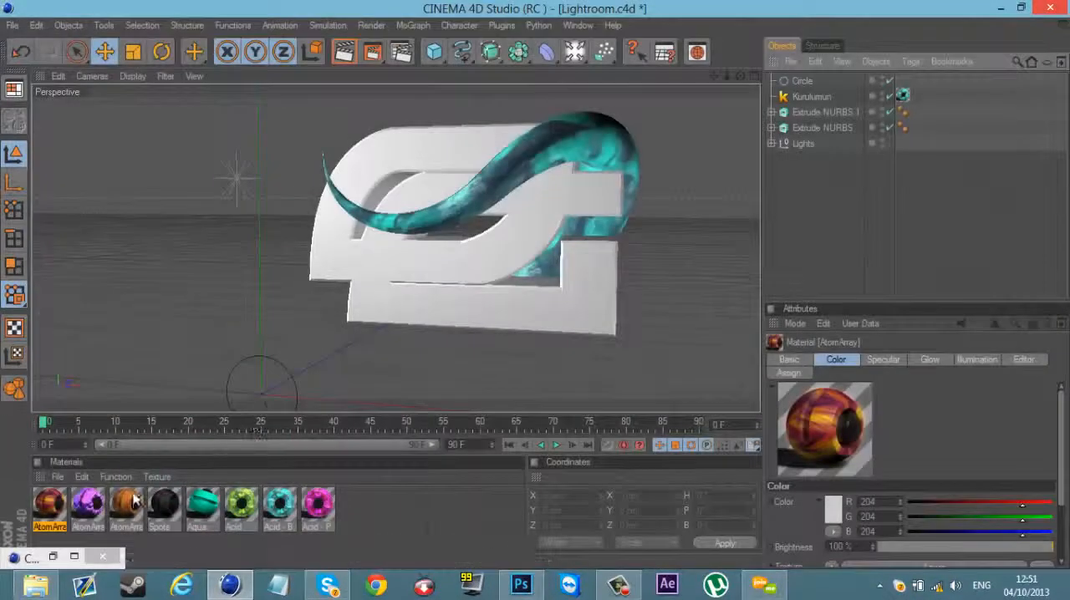
# Step: Apply the Spots material to both Extrude NURBS objects and set their texture projection to Cubic
pyautogui.moveTo(167, 510); pyautogui.dragTo(708, 84)
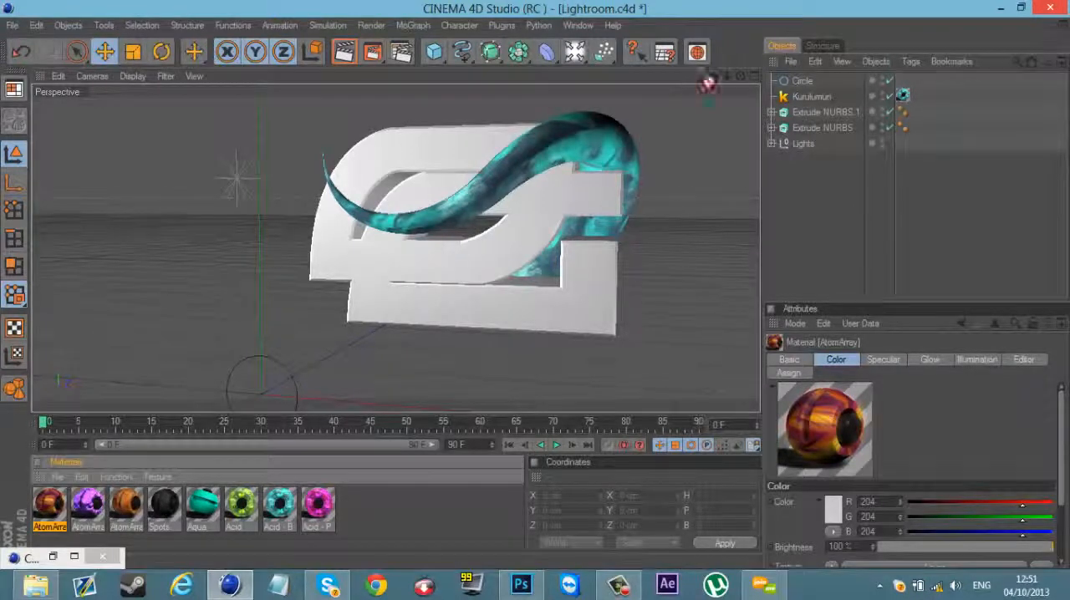
pyautogui.moveTo(814, 114); pyautogui.dragTo(816, 114)
pyautogui.keyDown('ctrl'); pyautogui.moveTo(923, 110); pyautogui.dragTo(920, 127); pyautogui.keyUp('ctrl')
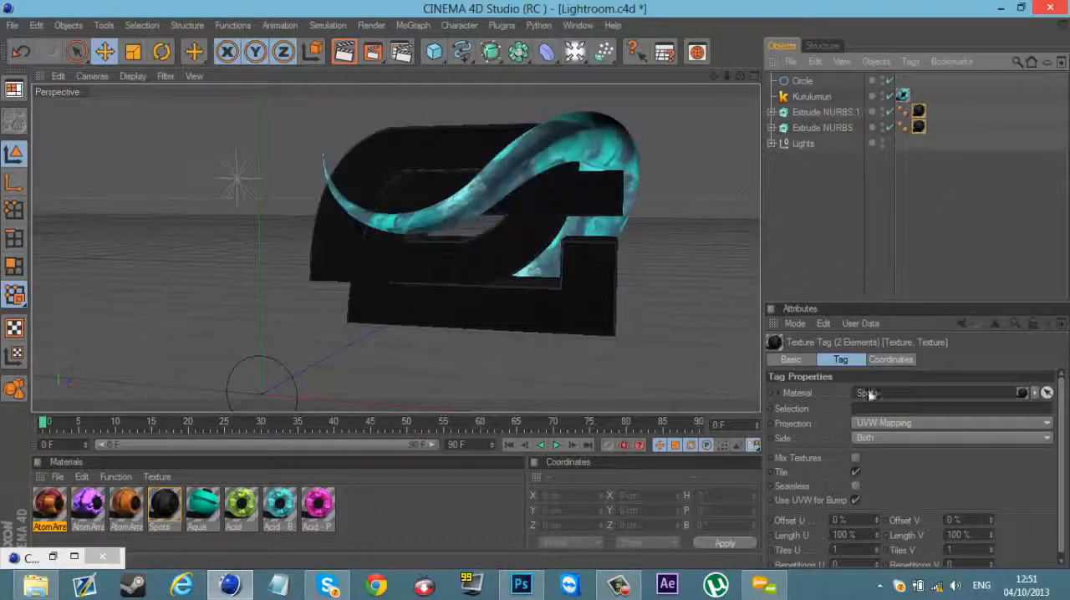
pyautogui.click(881, 424)
pyautogui.click(870, 488)
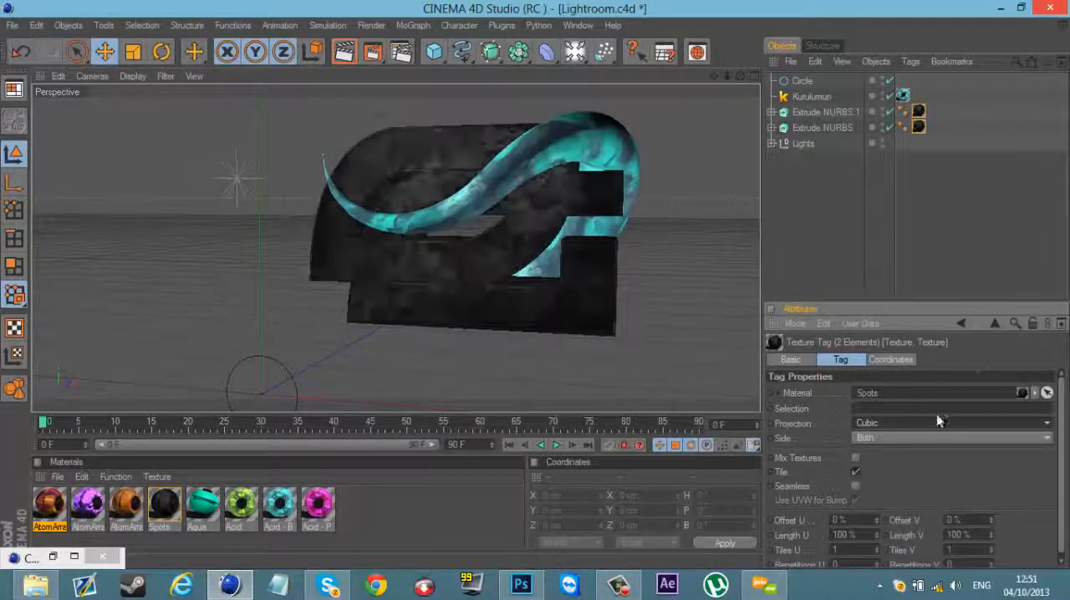
pyautogui.click(874, 230)
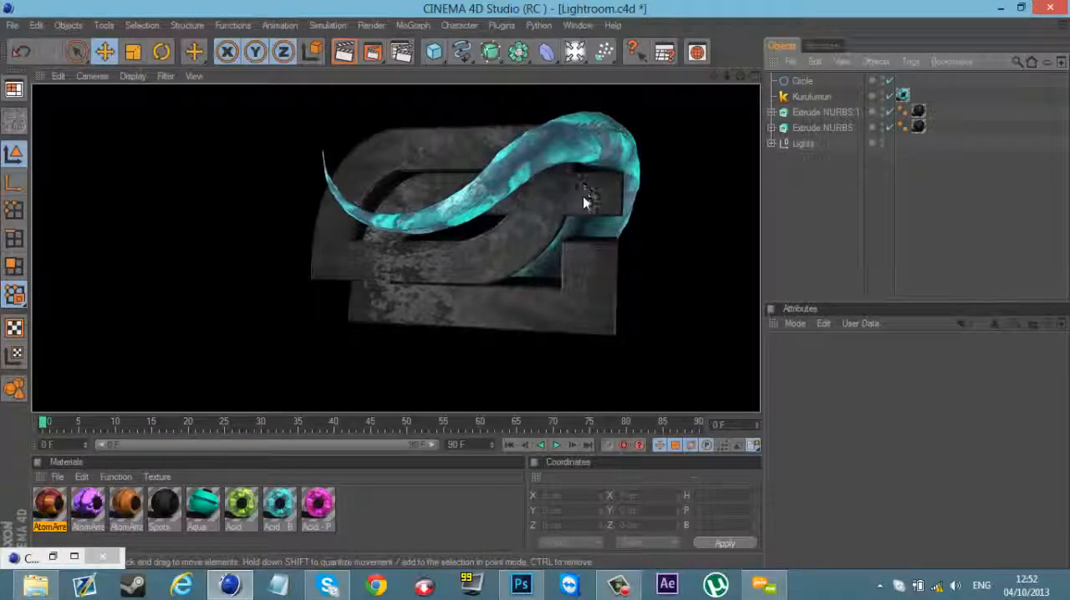
# Step: Duplicate both Extrude NURBS objects and delete the Spots texture tags from the copies
pyautogui.click(838, 112)
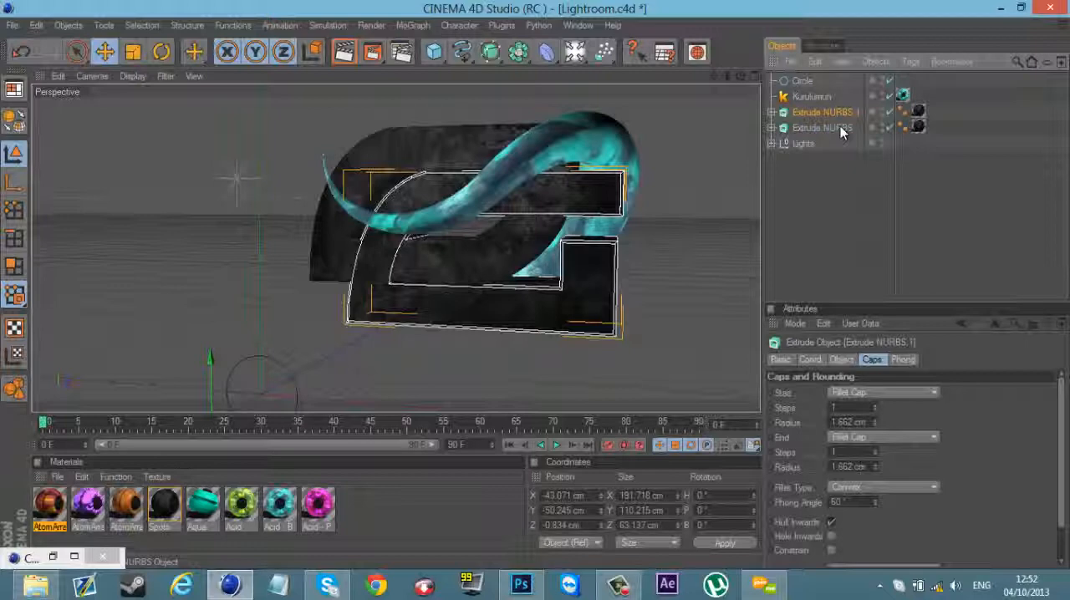
pyautogui.keyDown('ctrl'); pyautogui.click(841, 126); pyautogui.keyUp('ctrl')
pyautogui.hotkey('ctrl', 'c')
pyautogui.hotkey('ctrl', 'v')
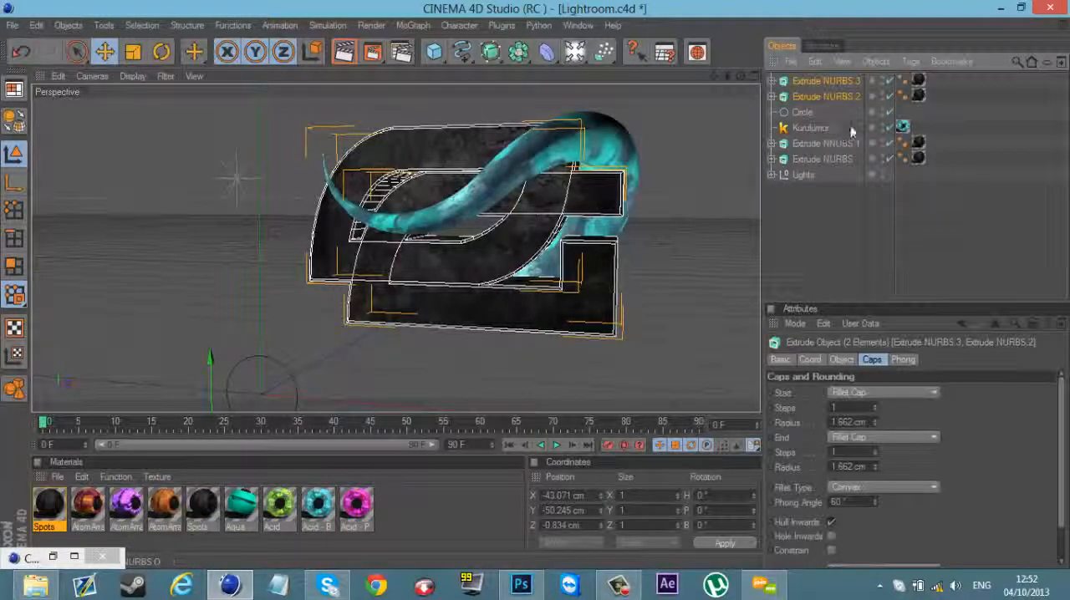
pyautogui.click(910, 97)
pyautogui.click(919, 97)
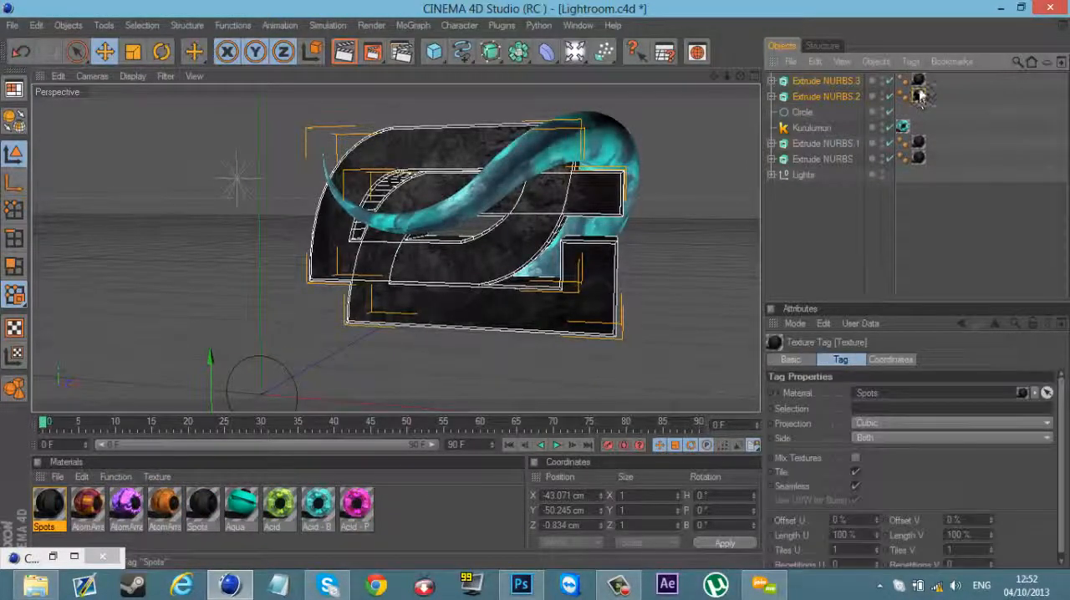
pyautogui.keyDown('ctrl'); pyautogui.click(919, 81); pyautogui.keyUp('ctrl')
pyautogui.press('Delete')
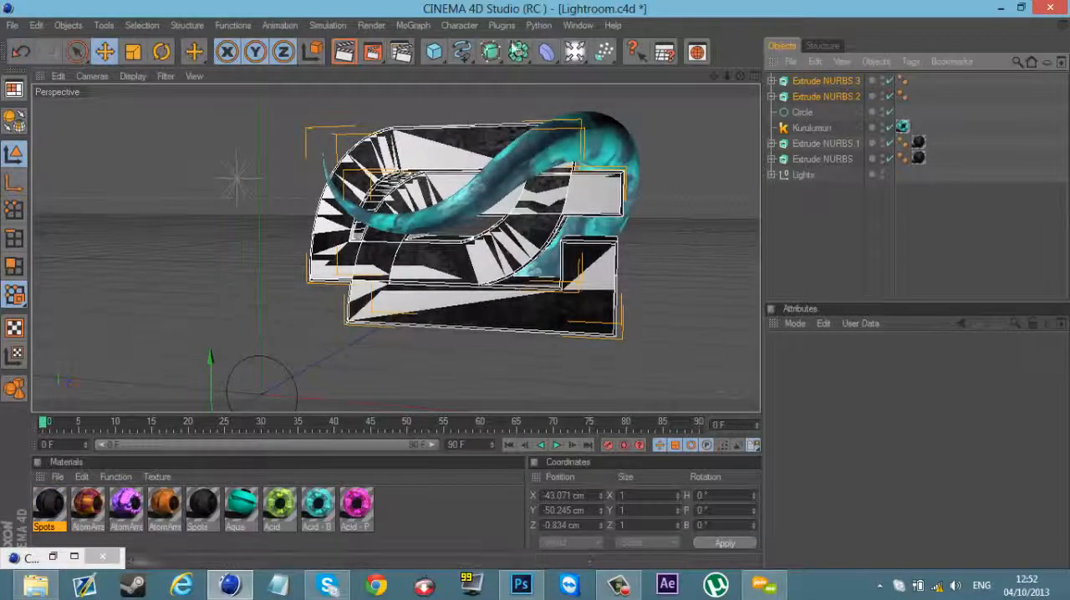
# Step: Create two Atom Array objects and nest one of the copied Extrude NURBS objects inside each
pyautogui.moveTo(518, 52); pyautogui.dragTo(694, 111)
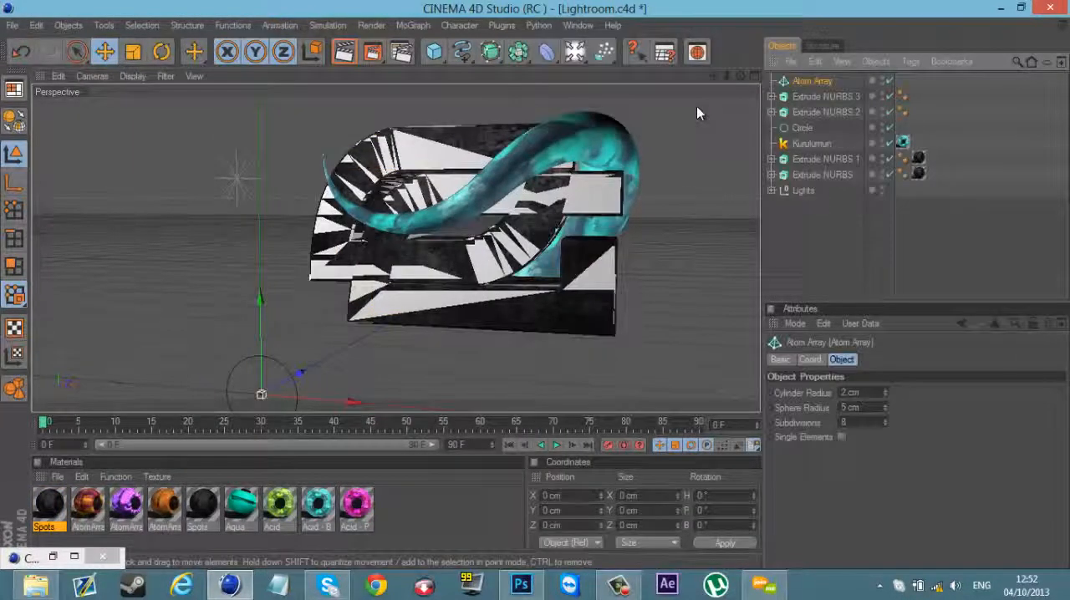
pyautogui.hotkey('ctrl', 'c')
pyautogui.hotkey('ctrl', 'v')
pyautogui.moveTo(808, 113); pyautogui.dragTo(805, 81)
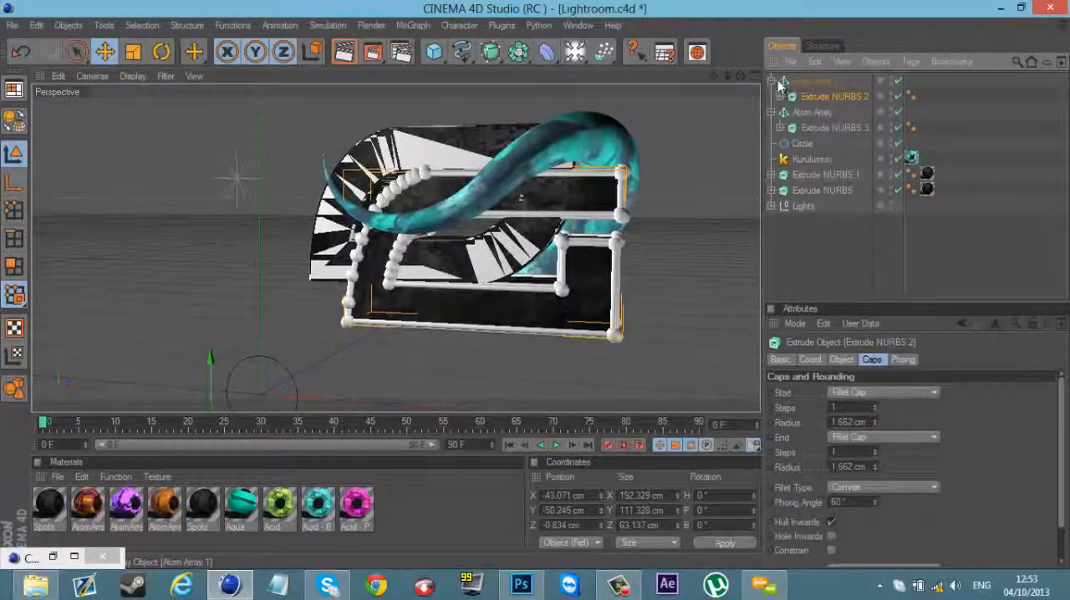
pyautogui.click(772, 97)
pyautogui.keyDown('shift'); pyautogui.click(798, 97); pyautogui.keyUp('shift')
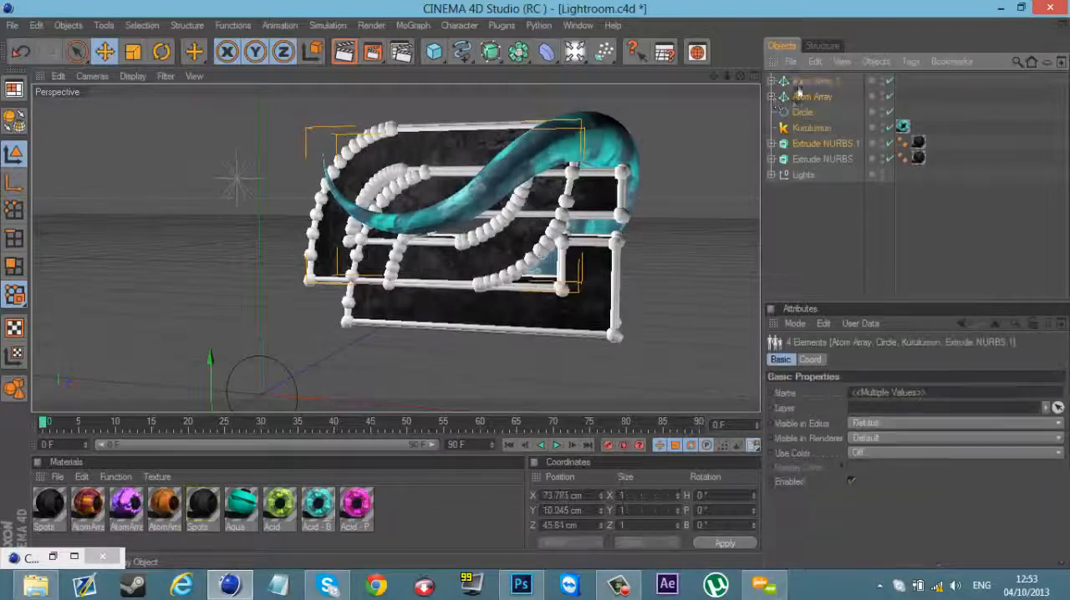
# Step: Set the cylinder radius and sphere radius of both Atom Arrays to 1 cm
pyautogui.click(804, 82)
pyautogui.keyDown('shift'); pyautogui.click(803, 97); pyautogui.keyUp('shift')
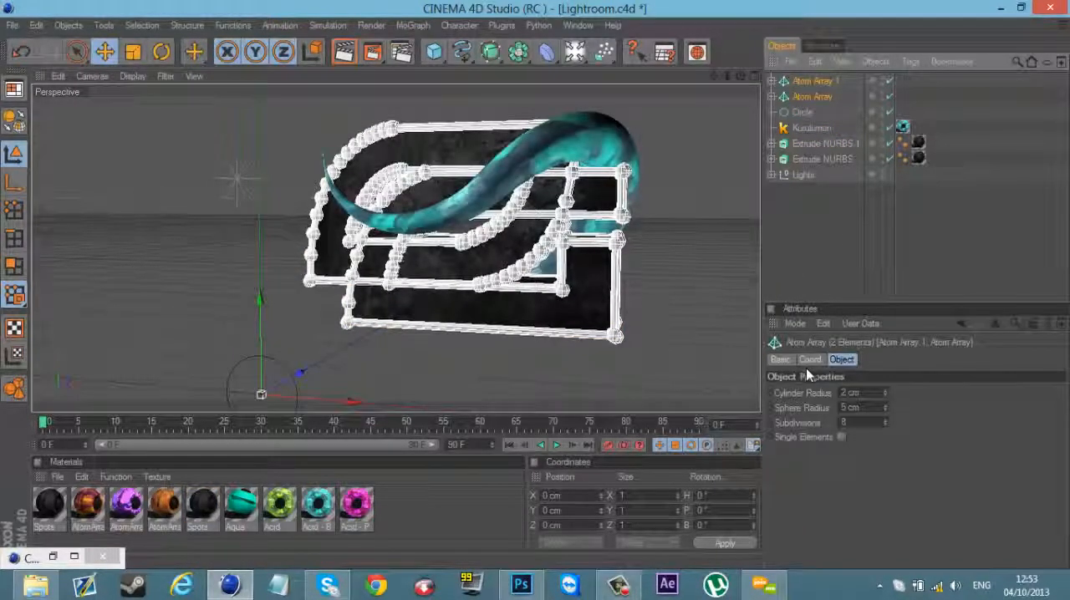
pyautogui.click(810, 360)
pyautogui.click(841, 360)
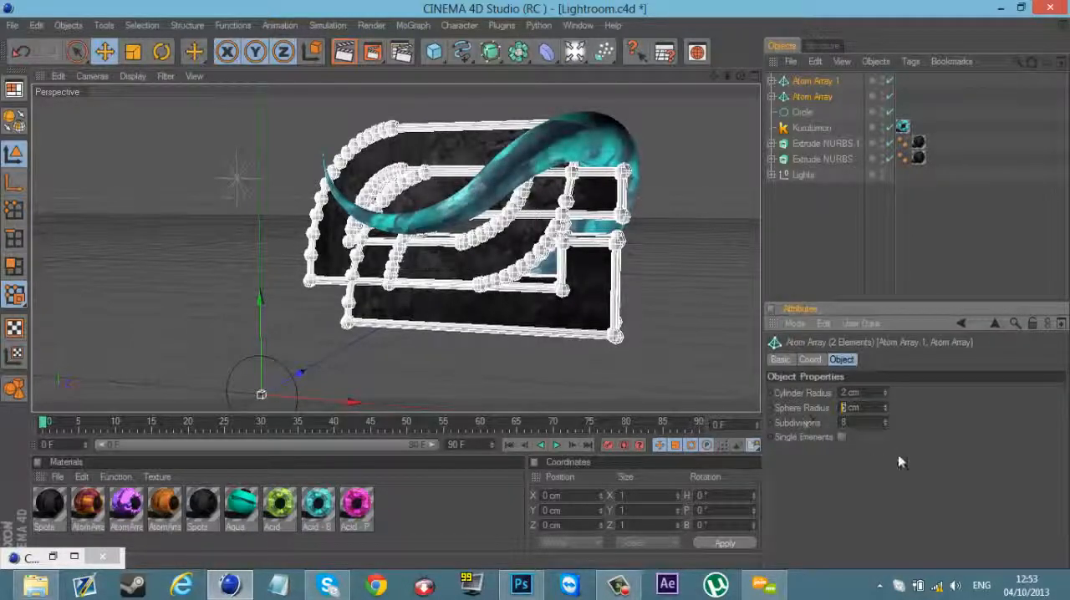
pyautogui.write('1')
pyautogui.press('Return')
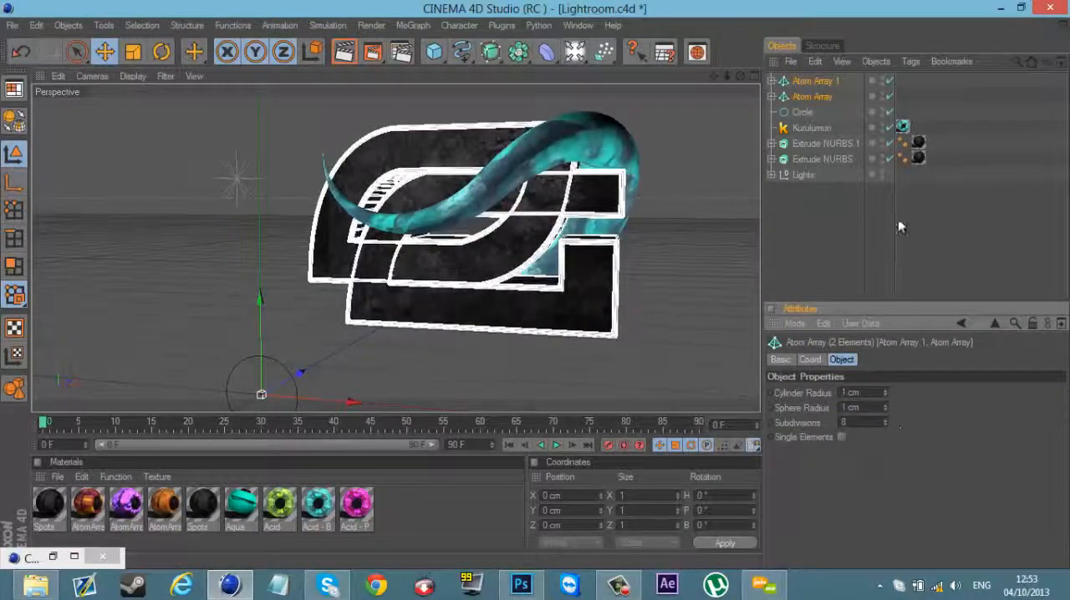
pyautogui.click(899, 222)
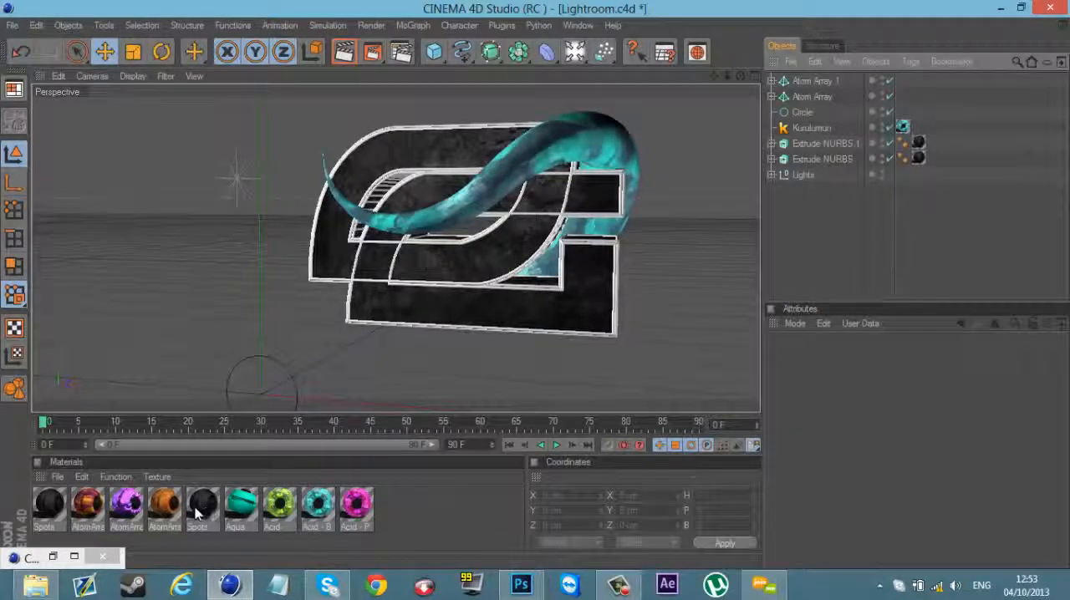
# Step: Apply the red-orange AtomArray material to both Atom Arrays and set their texture projection to Cubic
pyautogui.moveTo(81, 512); pyautogui.dragTo(897, 67)
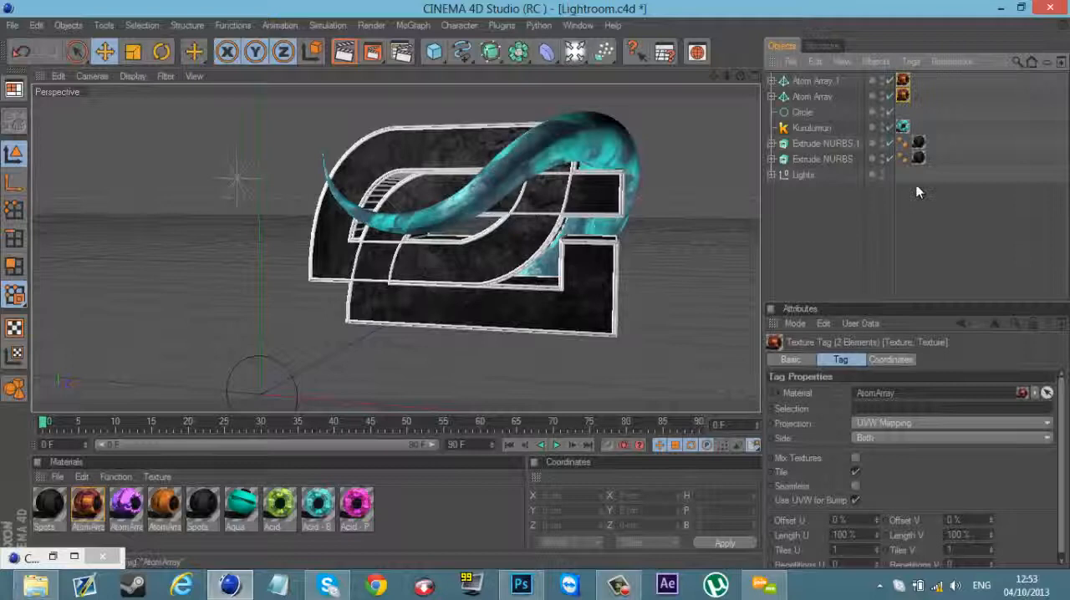
pyautogui.click(912, 423)
pyautogui.click(896, 482)
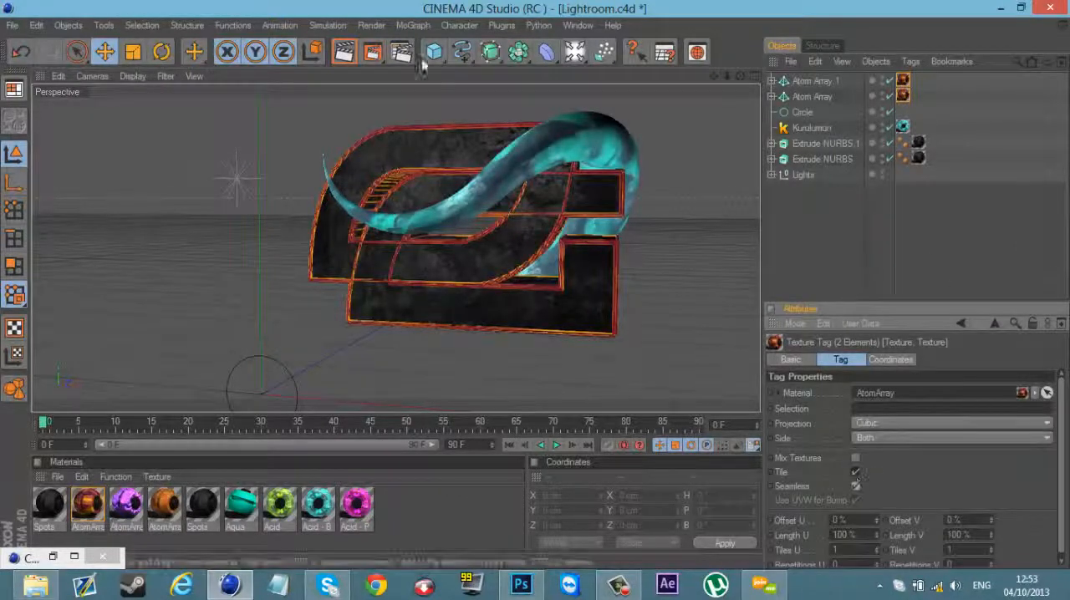
# Step: Render the active view to preview the logo with its textured Atom Array outlines
pyautogui.click(345, 52)
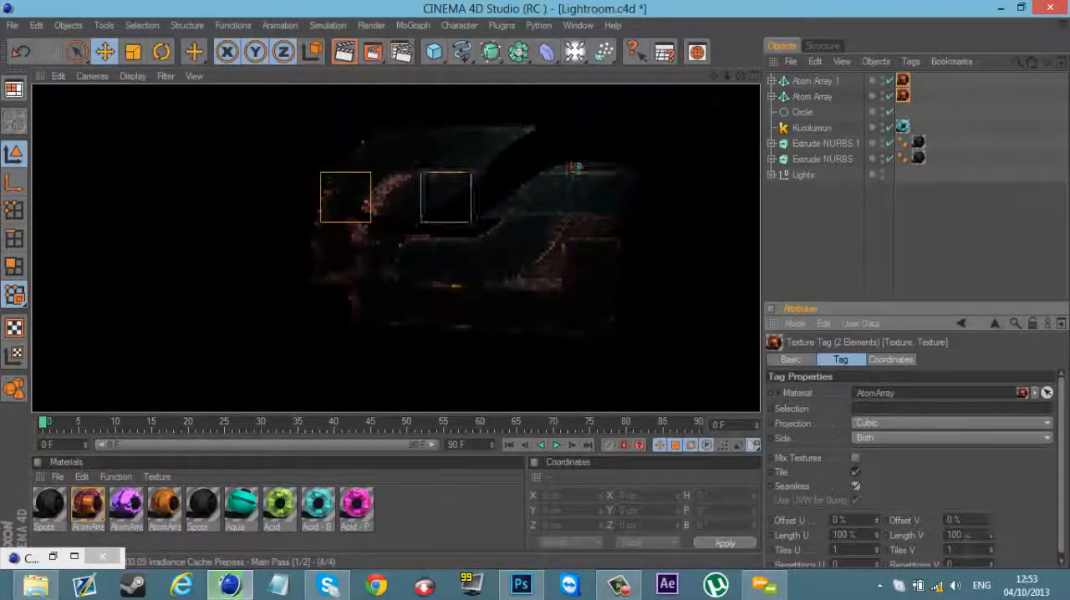
pyautogui.click(946, 589)
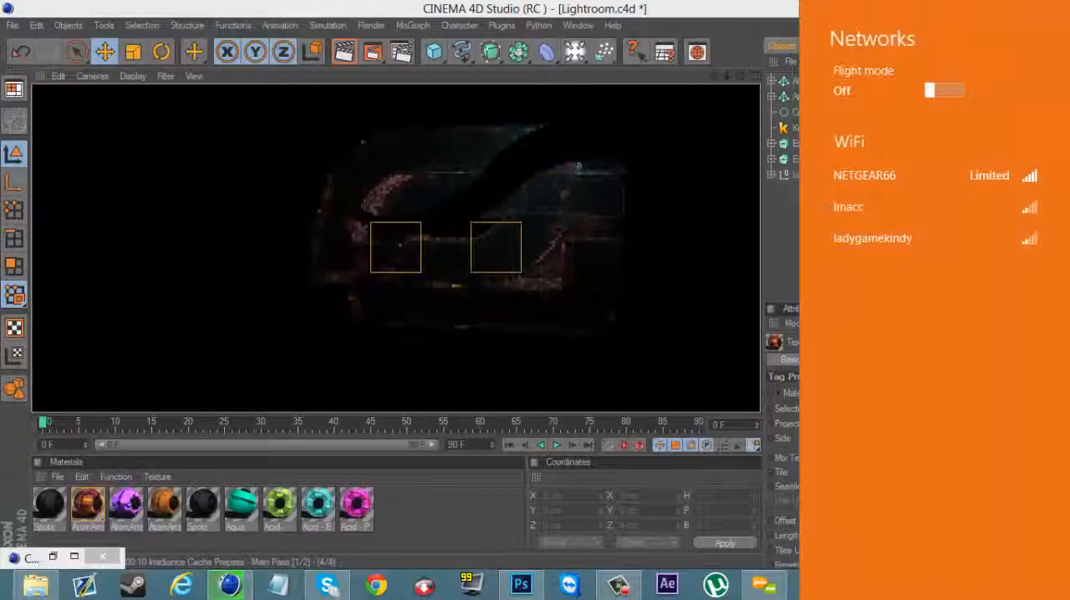
pyautogui.click(549, 7)
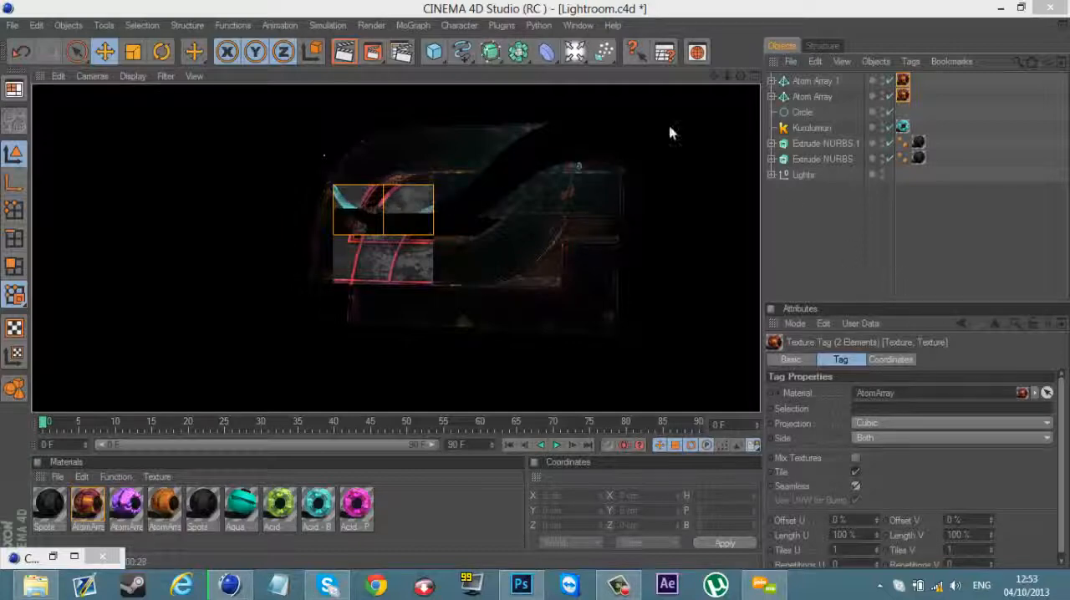
# Step: Try to move Extrude NURBS.1 along its Z axis on its own
pyautogui.click(844, 143)
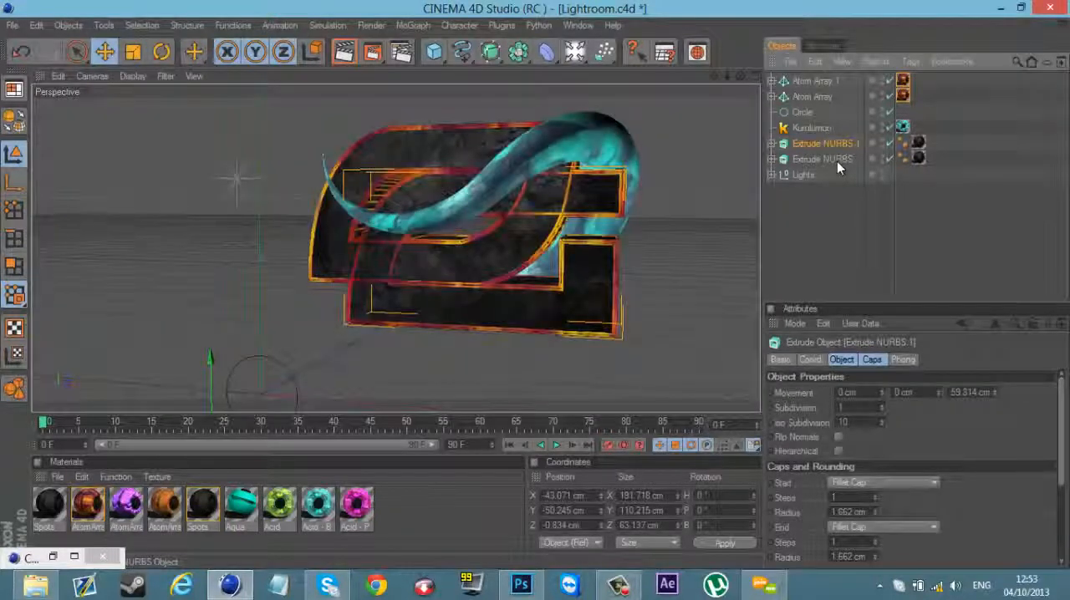
pyautogui.click(837, 160)
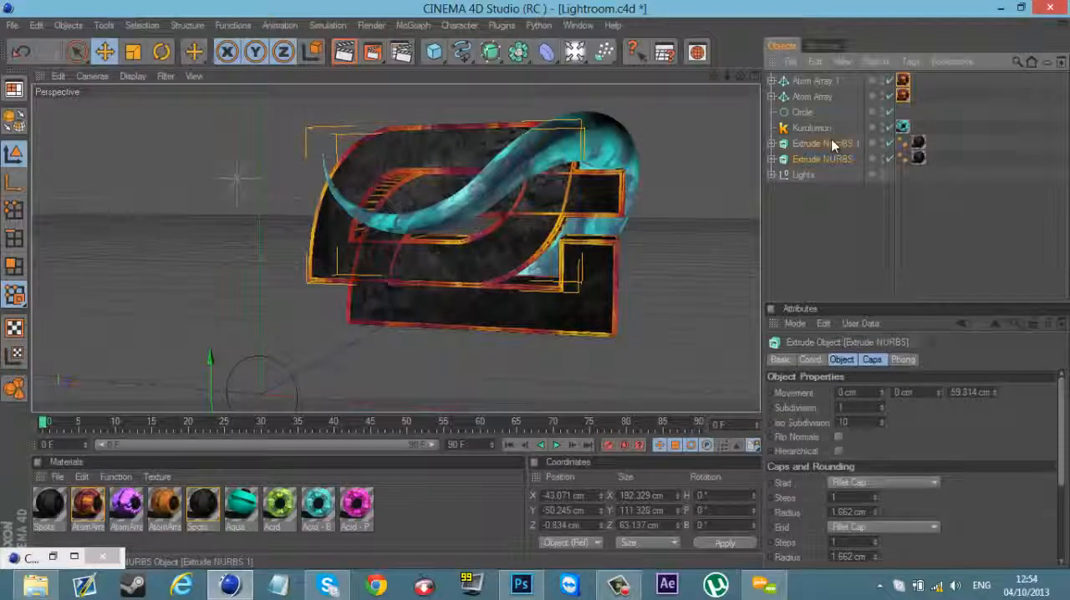
pyautogui.click(831, 142)
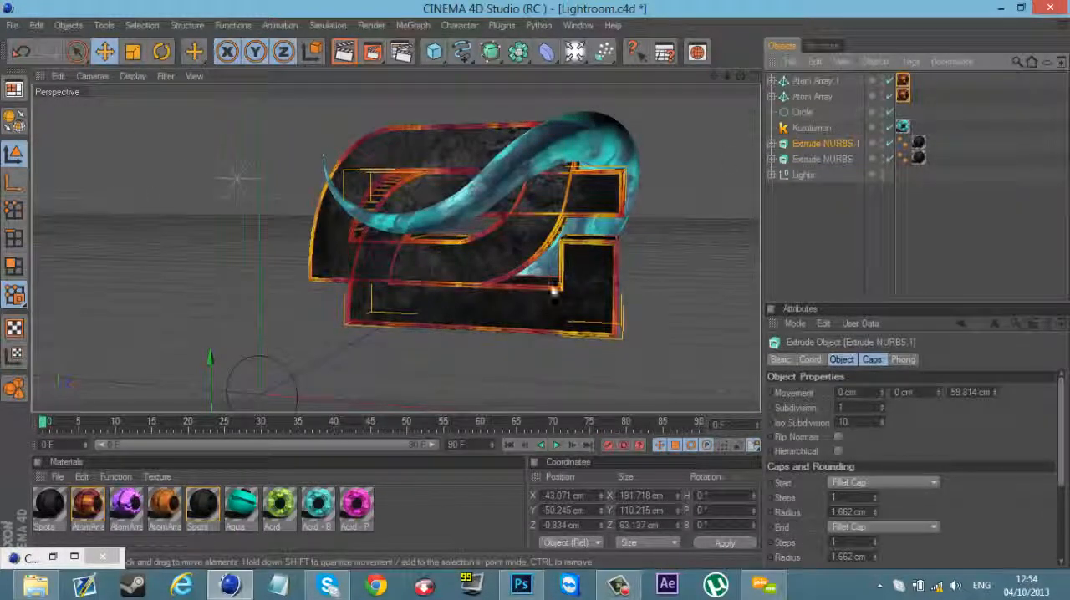
pyautogui.keyDown('alt'); pyautogui.moveTo(674, 123); pyautogui.dragTo(610, 243, button='right'); pyautogui.keyUp('alt')
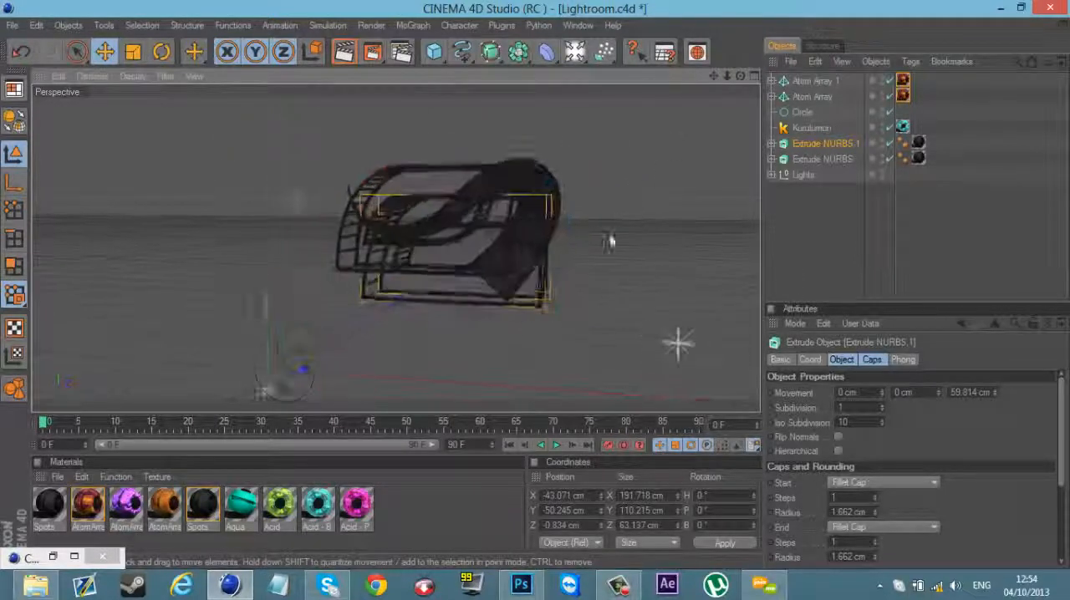
pyautogui.moveTo(311, 365)
pyautogui.mouseDown()
pyautogui.moveTo(535, 282)
pyautogui.moveTo(527, 293)
pyautogui.mouseUp()
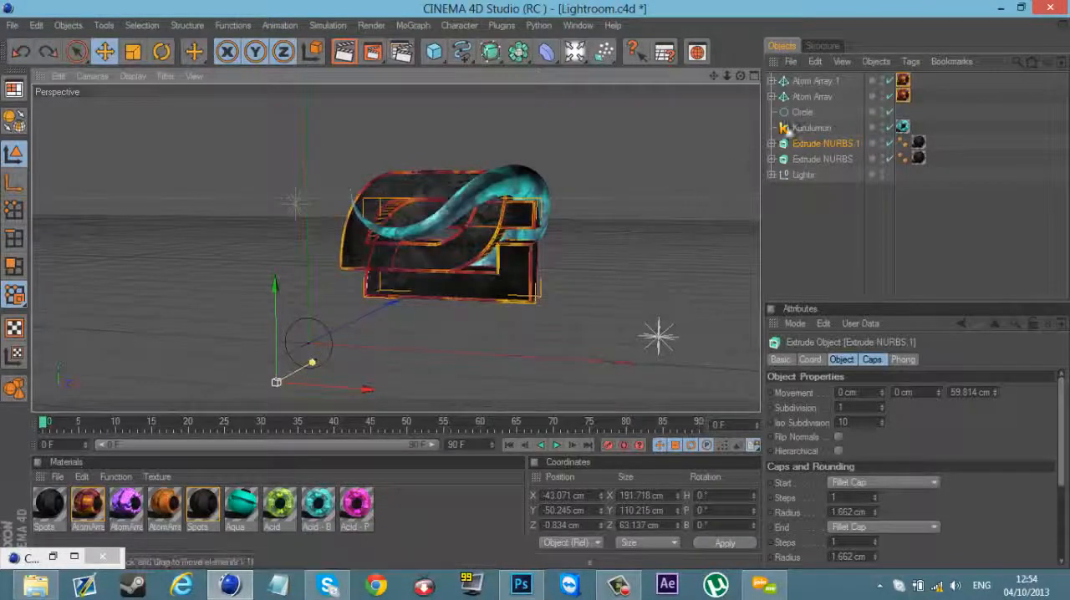
# Step: Reorder Atom Array directly above Extrude NURBS in the object hierarchy and select the two together
pyautogui.click(808, 97)
pyautogui.moveTo(807, 98); pyautogui.dragTo(807, 152)
pyautogui.keyDown('ctrl'); pyautogui.click(808, 158); pyautogui.keyUp('ctrl')
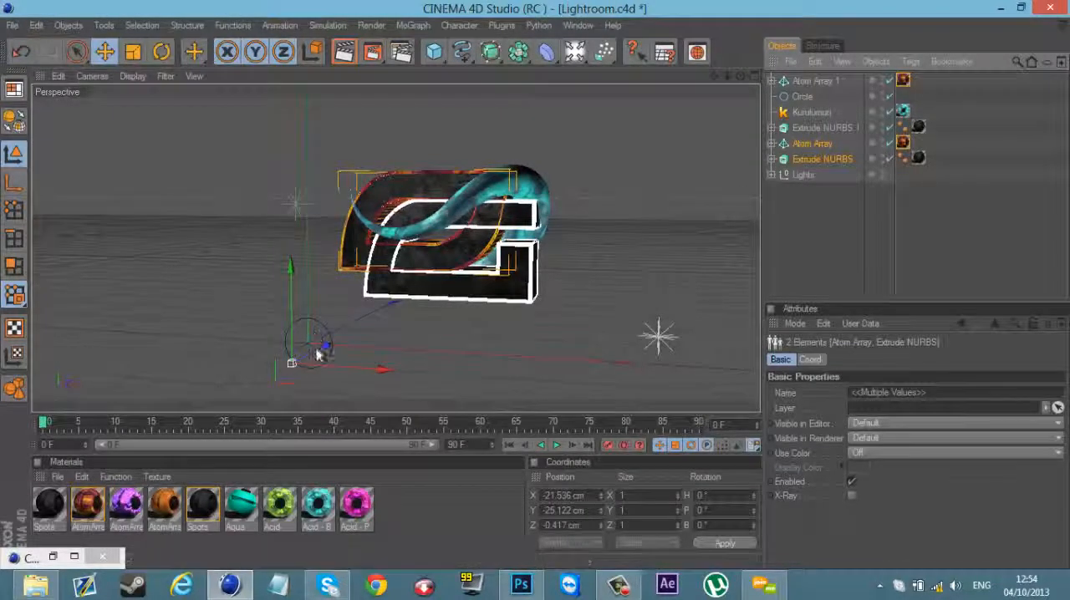
# Step: Reorder Extrude NURBS.1 directly below Atom Array in the object hierarchy and move the two together about 2.5 cm along Z
pyautogui.click(806, 128)
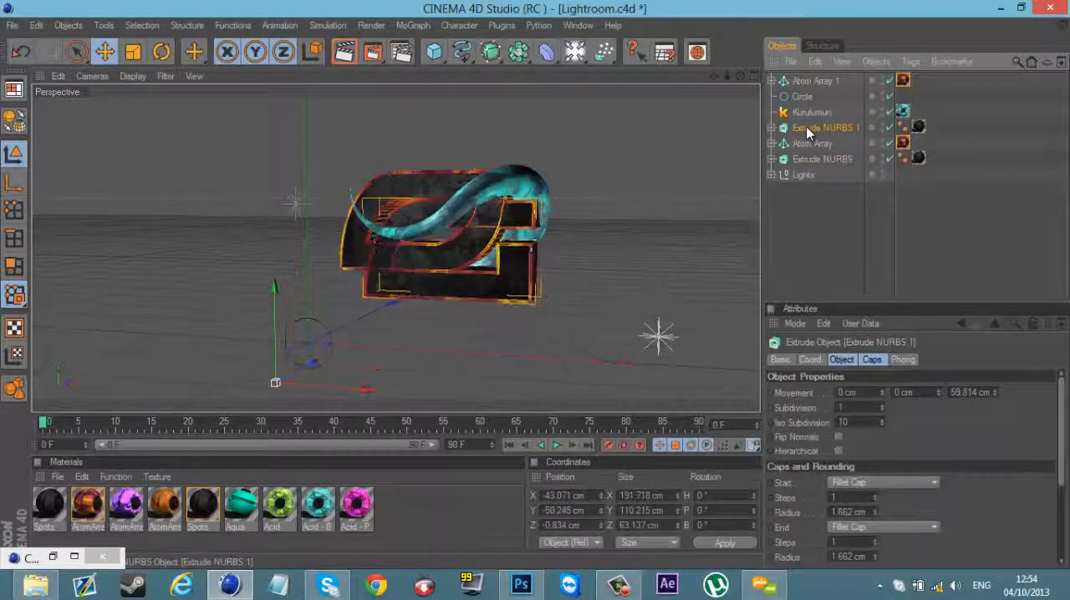
pyautogui.moveTo(806, 128); pyautogui.dragTo(808, 160)
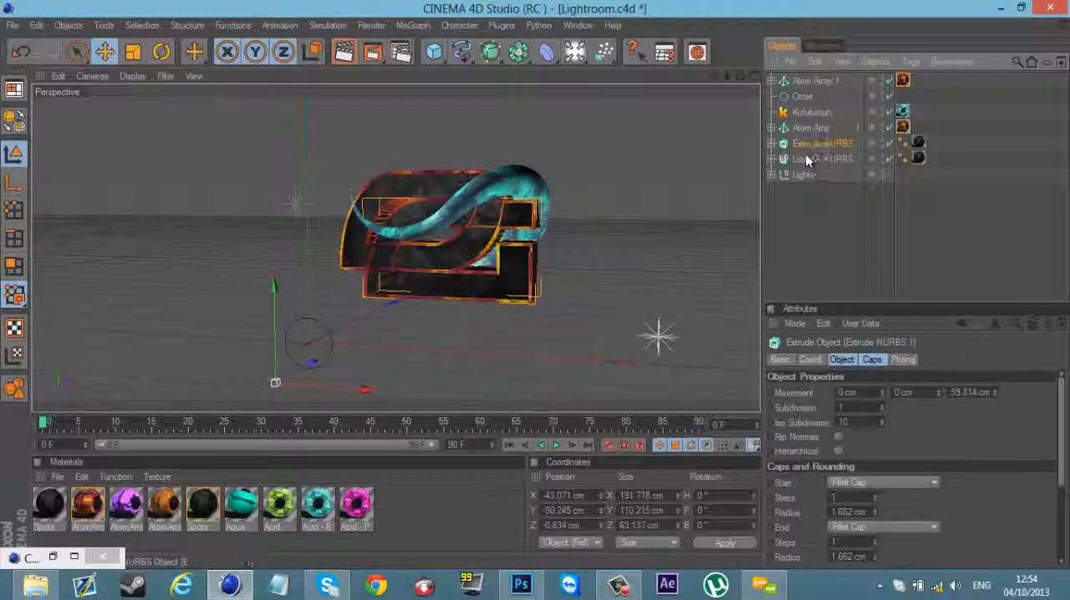
pyautogui.click(812, 128)
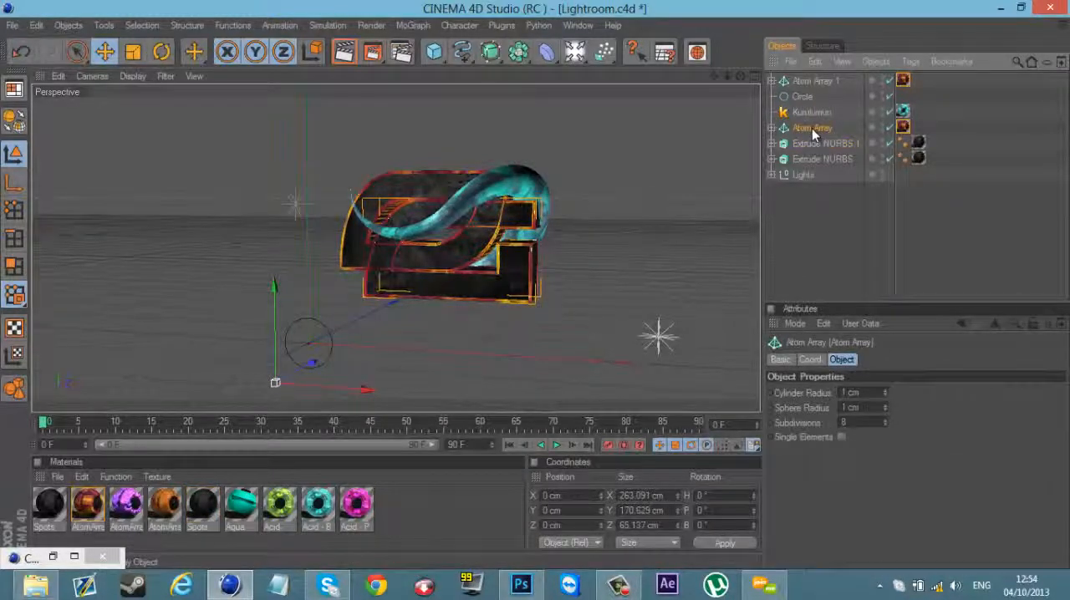
pyautogui.keyDown('ctrl'); pyautogui.click(812, 143); pyautogui.keyUp('ctrl')
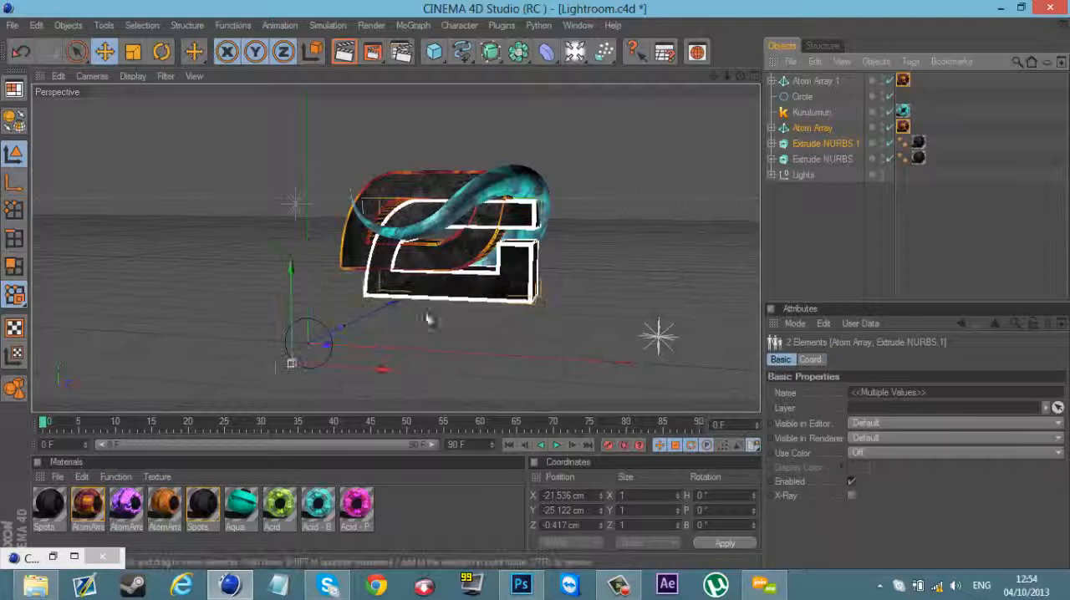
pyautogui.moveTo(325, 353); pyautogui.dragTo(536, 290)
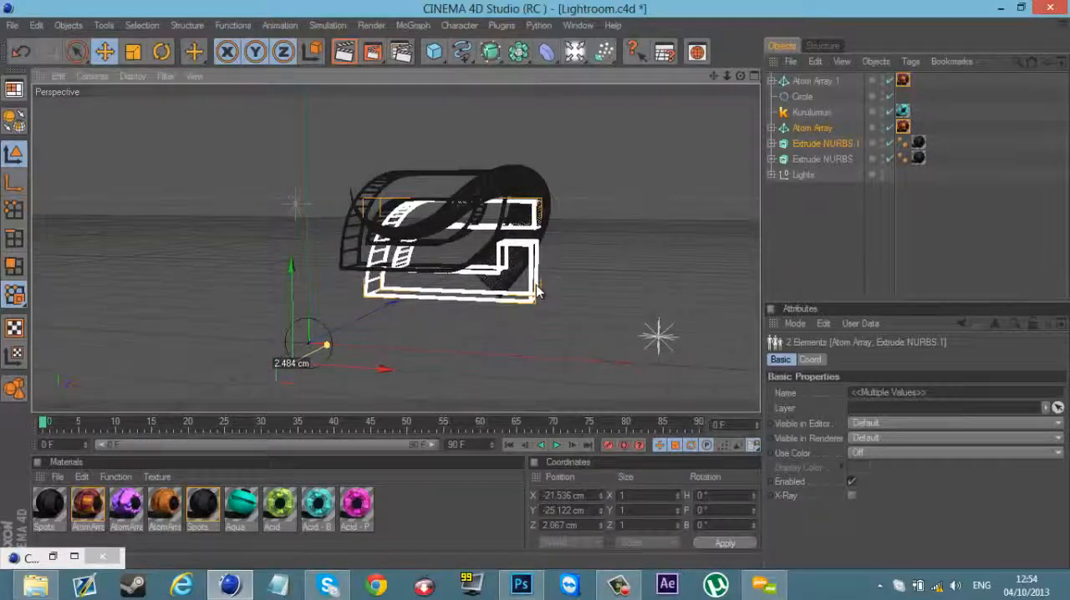
pyautogui.click(855, 255)
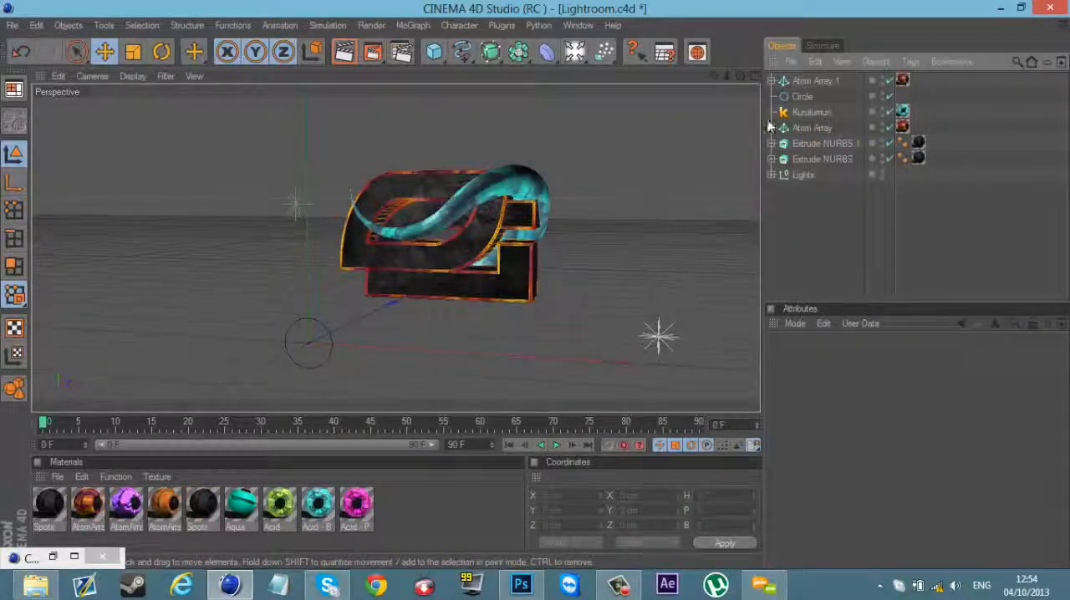
# Step: Try rotating Atom Array and Extrude NURBS.1 together to about H 343°, P 15°, B 348° and shifting them beside the front logo shape
pyautogui.click(818, 144)
pyautogui.keyDown('ctrl'); pyautogui.click(813, 128); pyautogui.keyUp('ctrl')
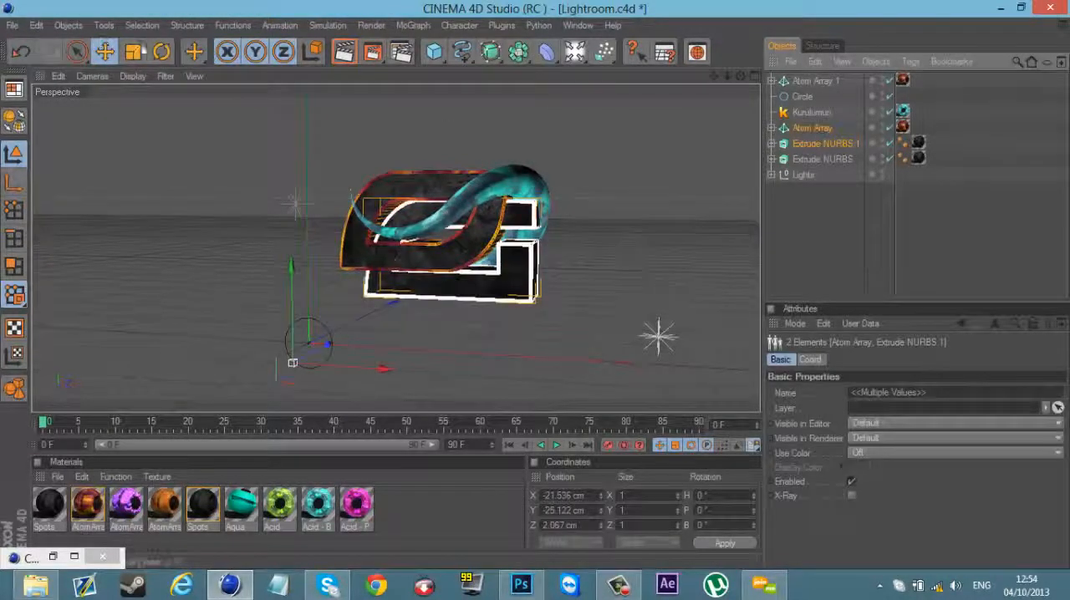
pyautogui.click(161, 51)
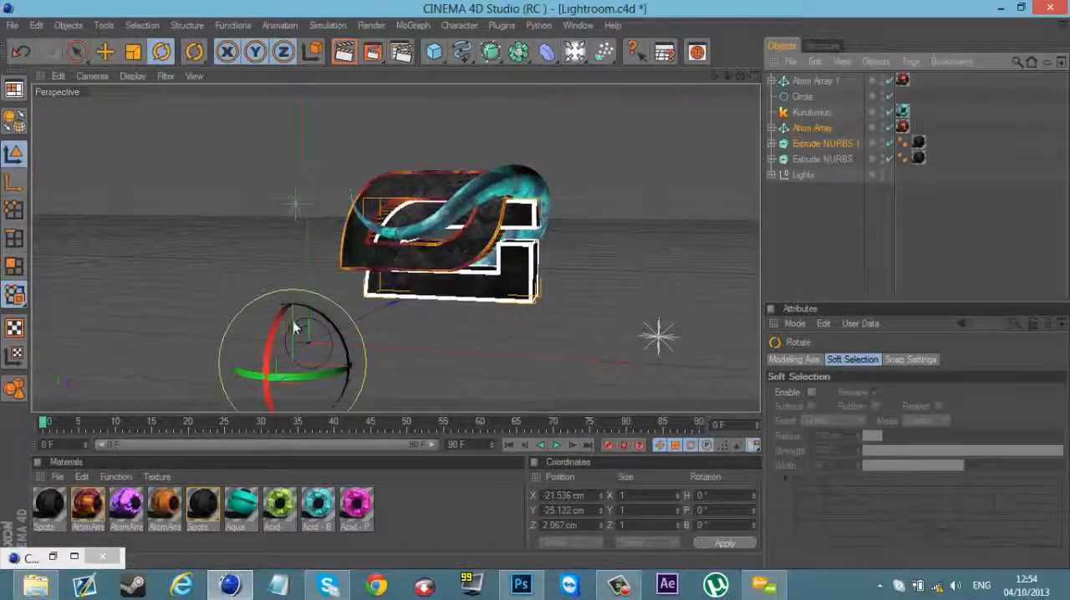
pyautogui.moveTo(296, 323); pyautogui.dragTo(264, 339)
pyautogui.press('e')
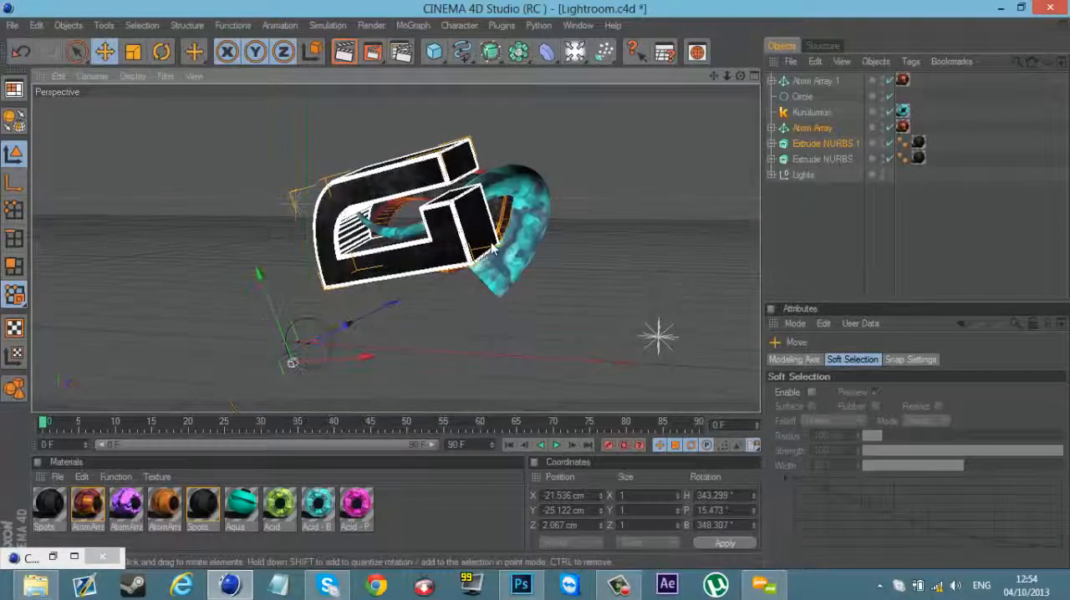
pyautogui.moveTo(493, 235); pyautogui.dragTo(552, 283)
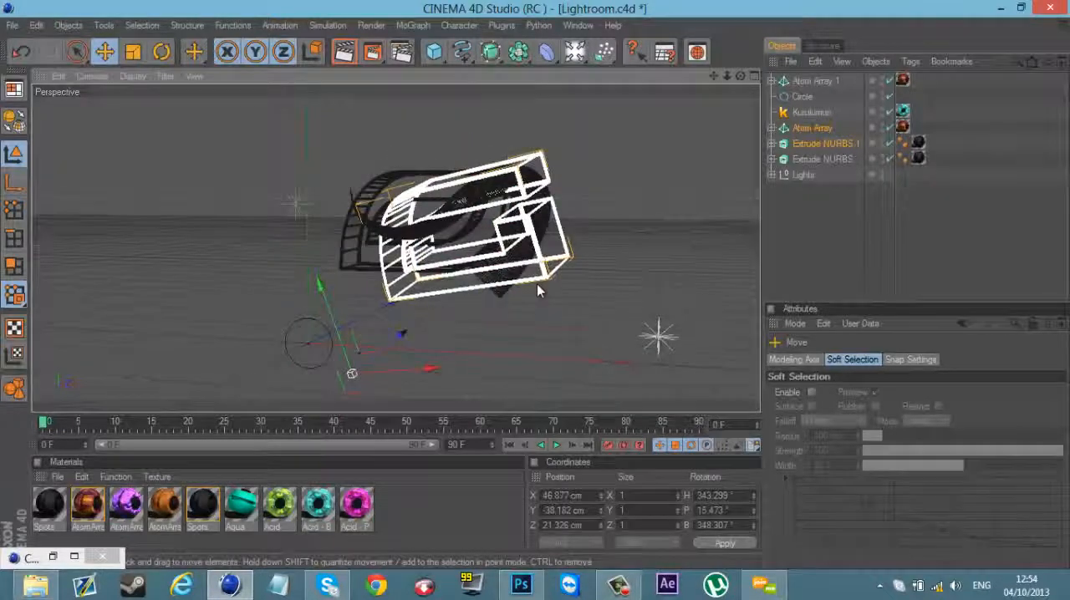
# Step: Try rotating the selected pair further to about H 332°, P 19°, B 352° and repositioning it behind the front logo shape
pyautogui.moveTo(741, 76); pyautogui.dragTo(432, 62)
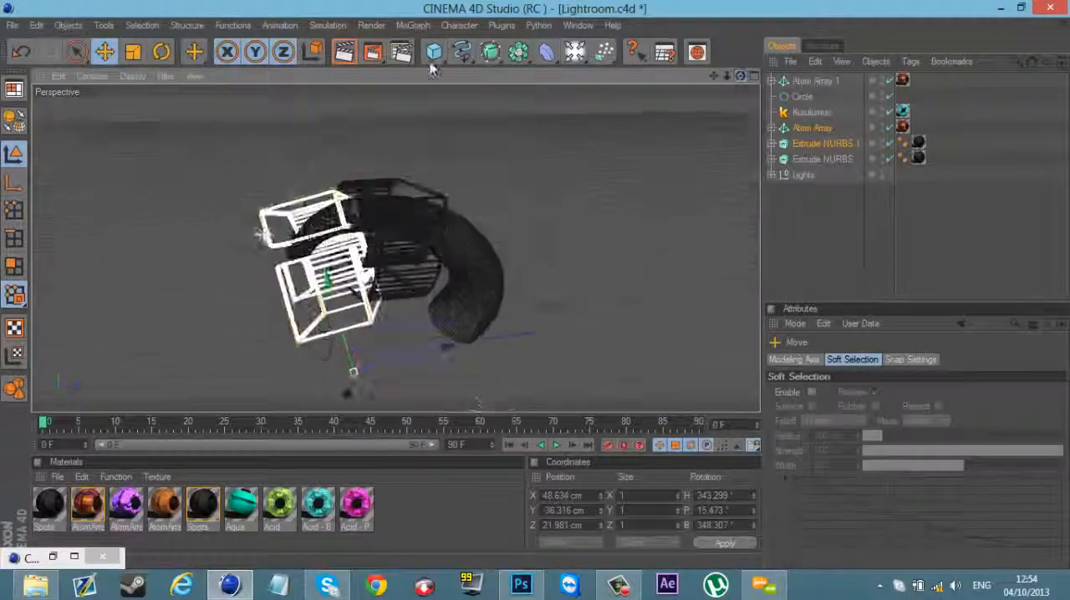
pyautogui.click(161, 53)
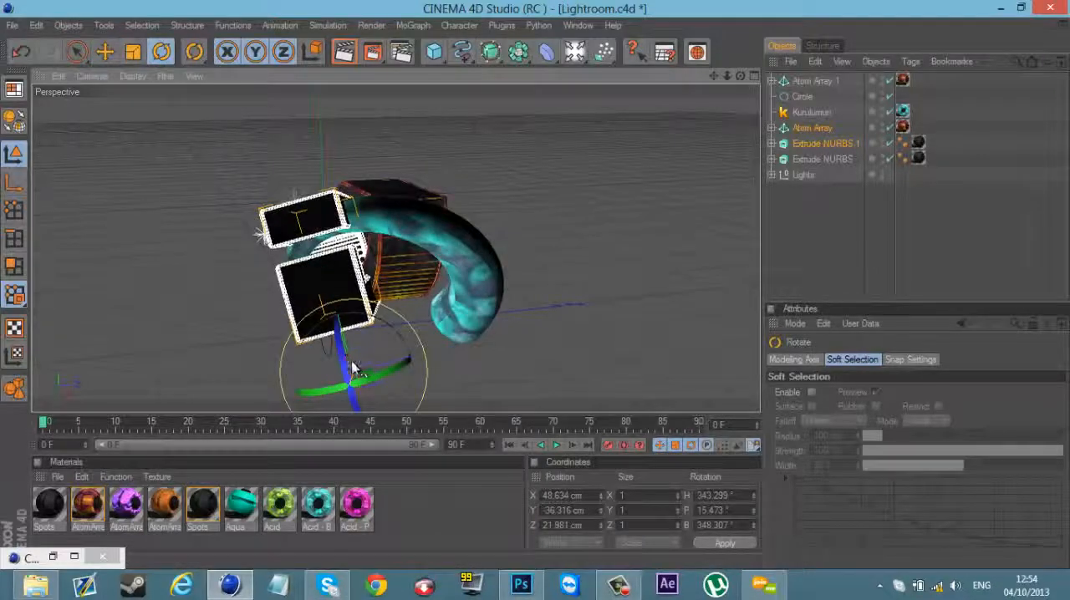
pyautogui.moveTo(351, 363); pyautogui.dragTo(534, 285)
pyautogui.click(107, 53)
pyautogui.moveTo(742, 79); pyautogui.dragTo(527, 281)
# Step: Undo the rotations and repositioning of Atom Array and Extrude NURBS.1, back to their unrotated placement
pyautogui.hotkey('ctrl', 'z')
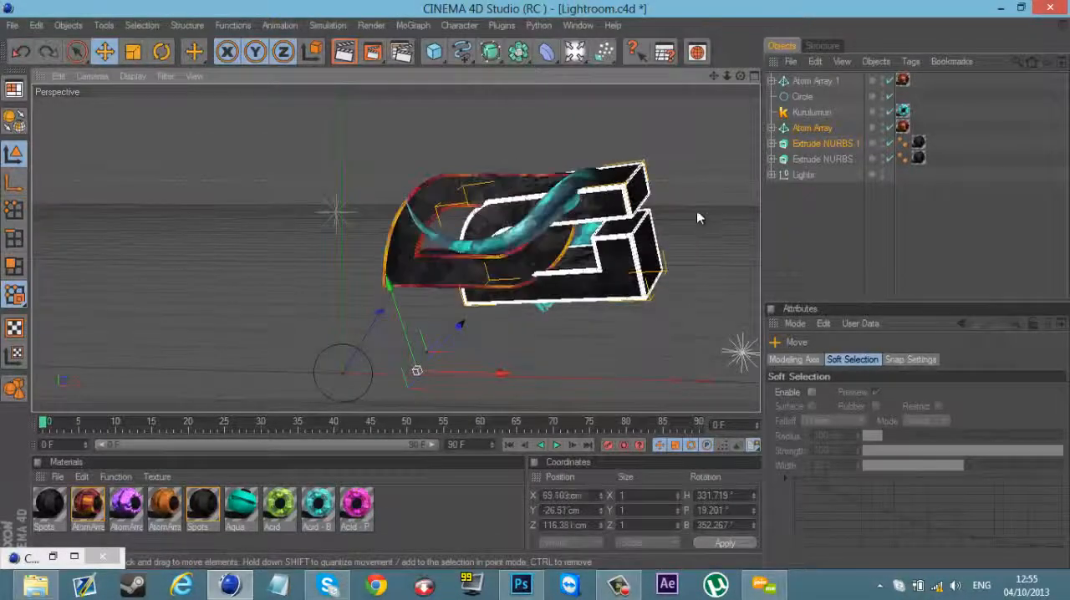
pyautogui.hotkey('ctrl', 'z')
pyautogui.hotkey('ctrl', 'z')
pyautogui.hotkey('ctrl', 'z')
pyautogui.hotkey('ctrl', 'z')
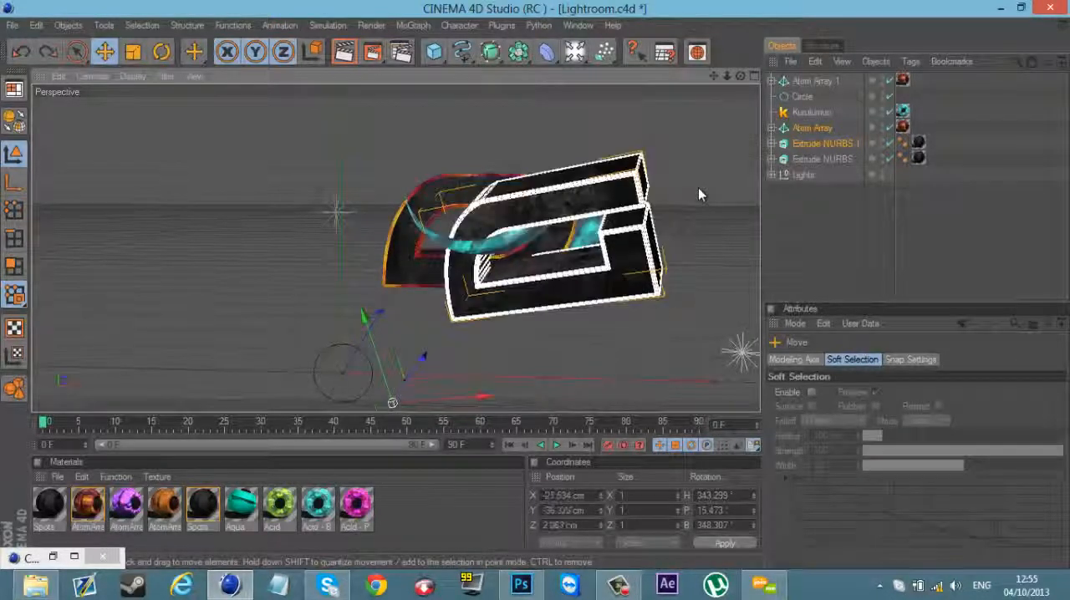
pyautogui.hotkey('ctrl', 'z')
pyautogui.hotkey('ctrl', 'z')
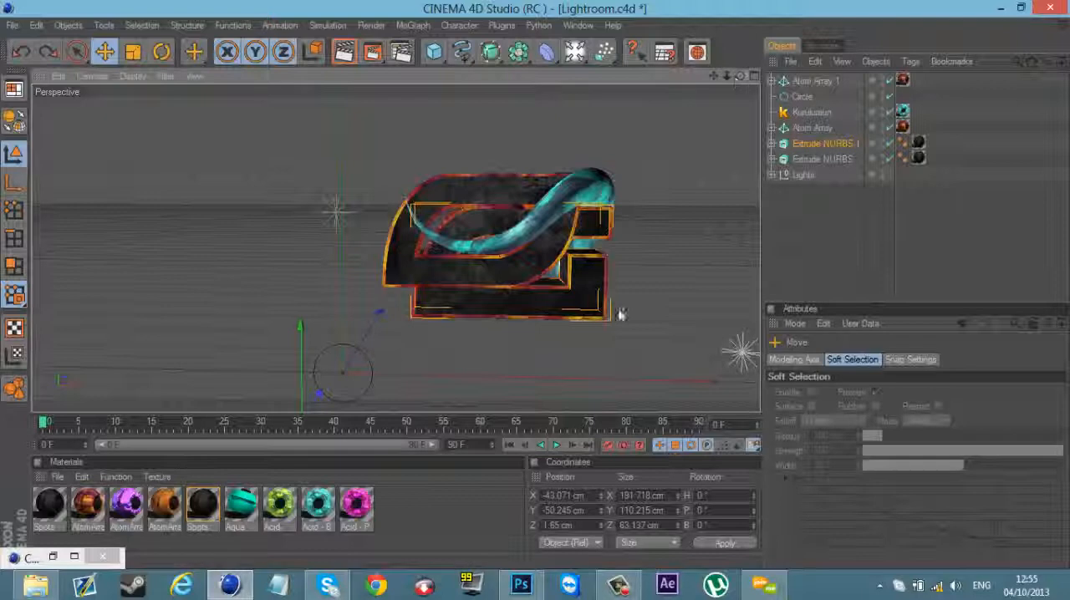
pyautogui.hotkey('ctrl', 'z')
pyautogui.hotkey('ctrl', 'z')
pyautogui.hotkey('ctrl', 'z')
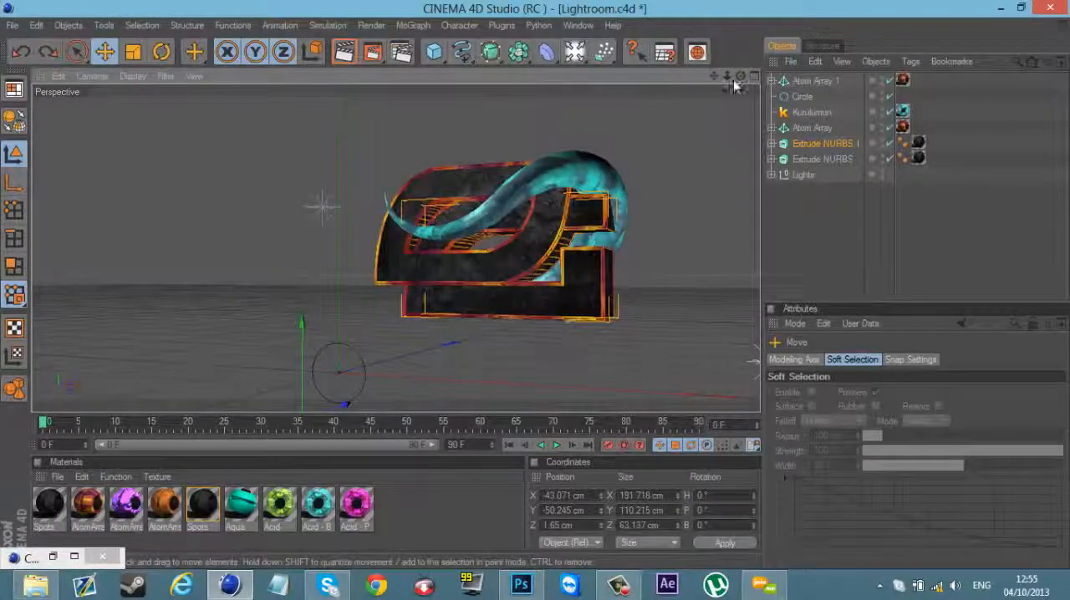
pyautogui.hotkey('ctrl', 'z')
# Step: Frame the whole logo from a nearly frontal angle and render the active view
pyautogui.scroll(5, 583, 295)
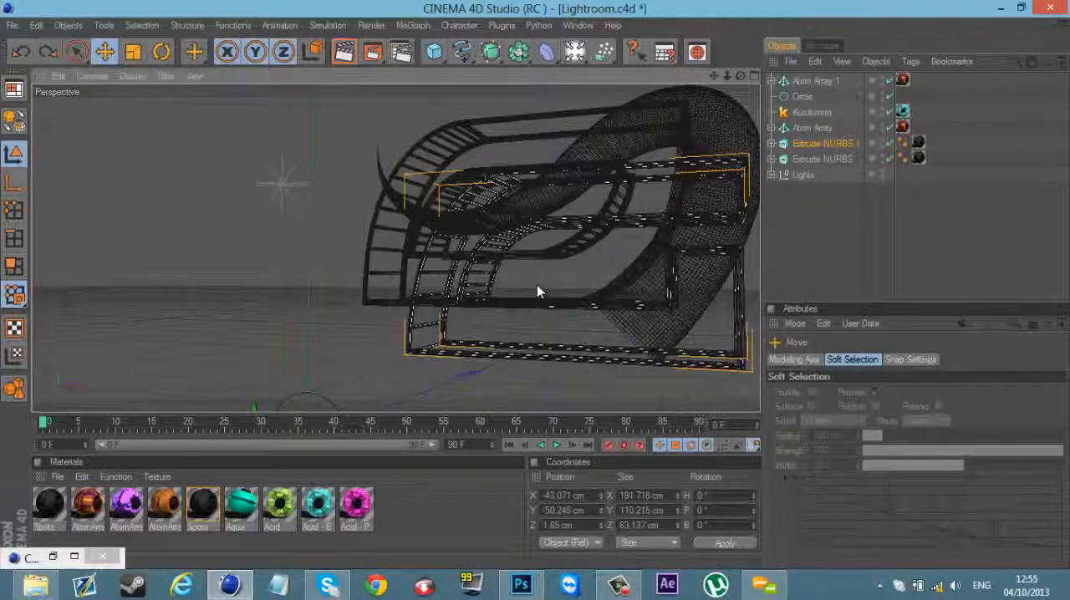
pyautogui.moveTo(502, 293); pyautogui.dragTo(535, 291)
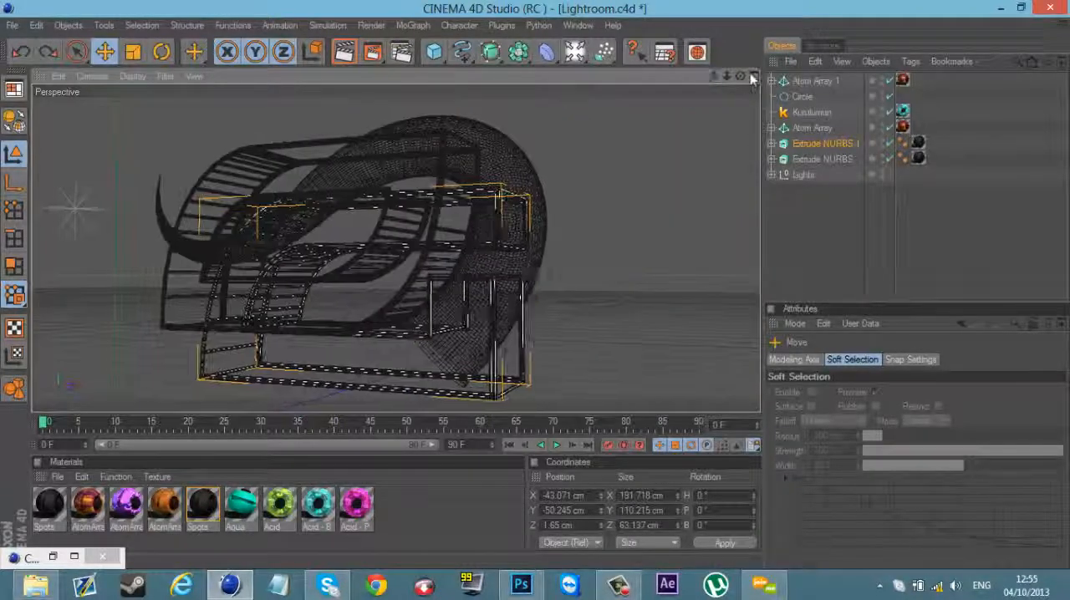
pyautogui.moveTo(741, 77); pyautogui.dragTo(576, 280)
pyautogui.click(344, 54)
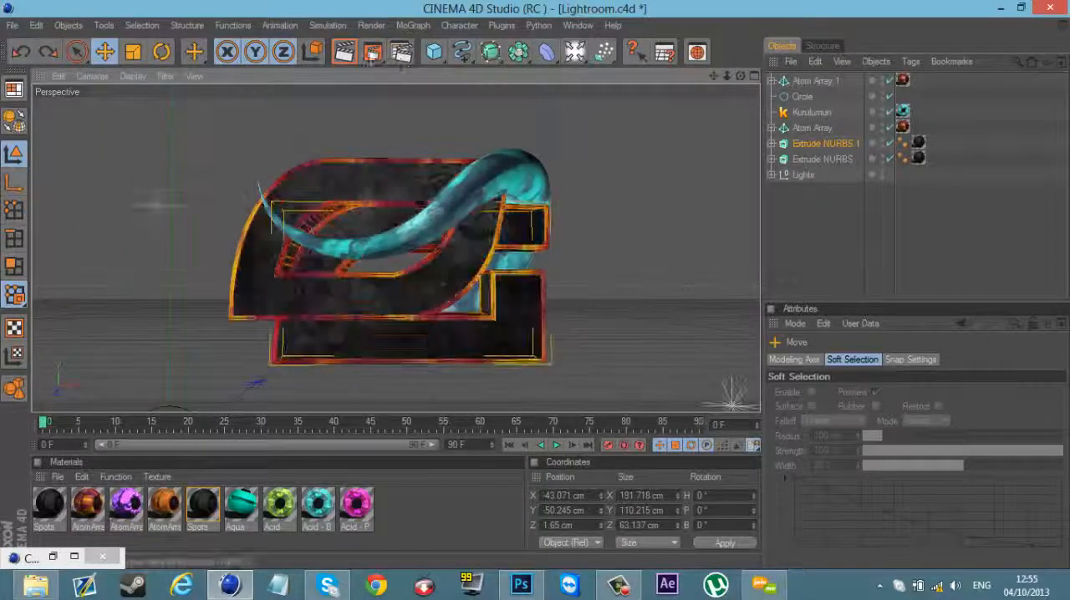
pyautogui.click(620, 585)
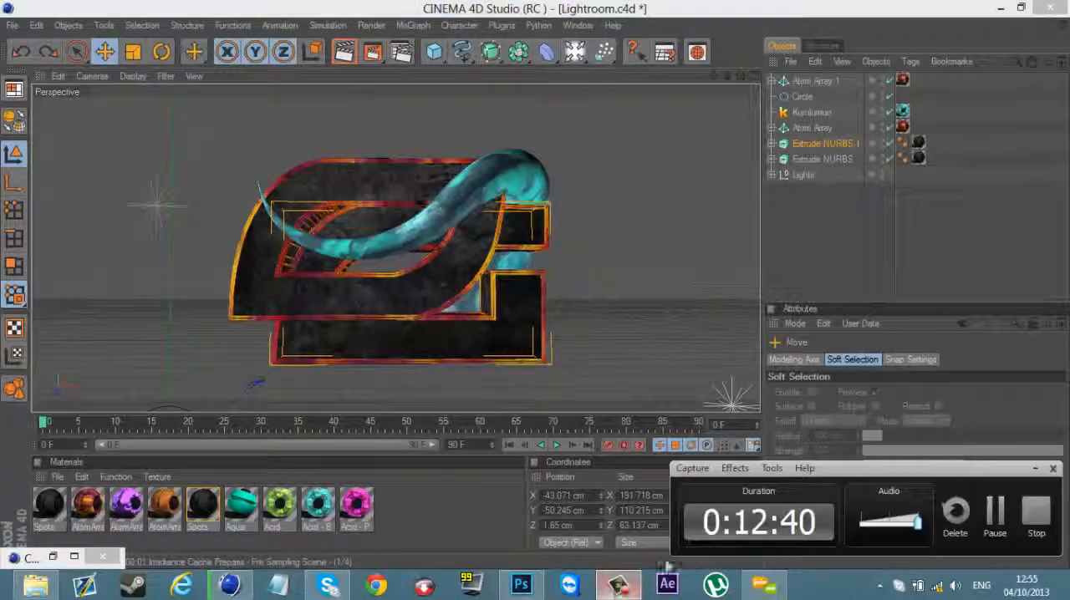
pyautogui.click(997, 514)
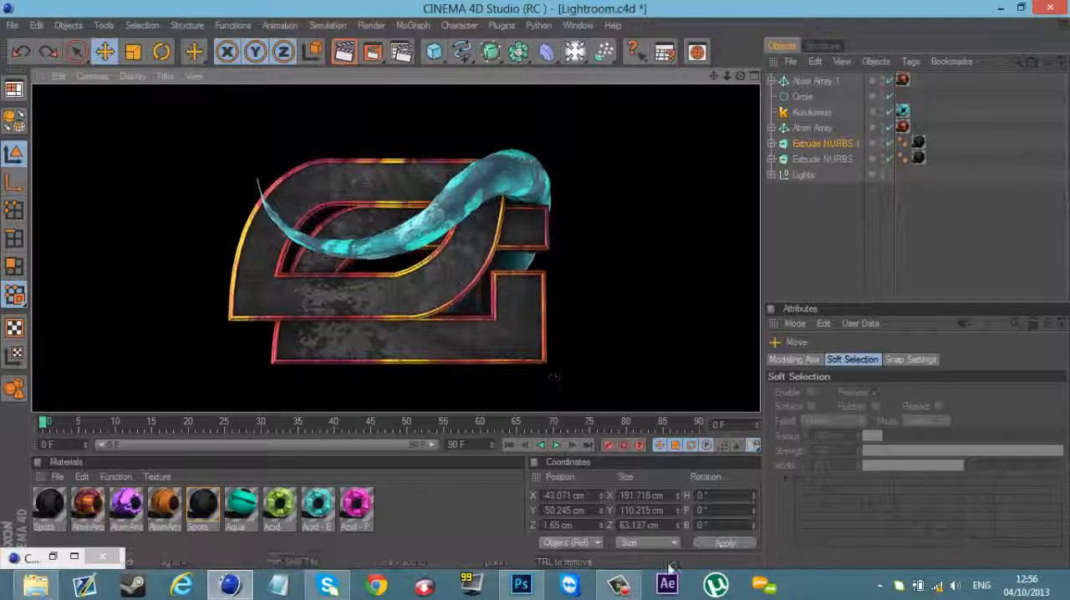
pyautogui.click(625, 585)
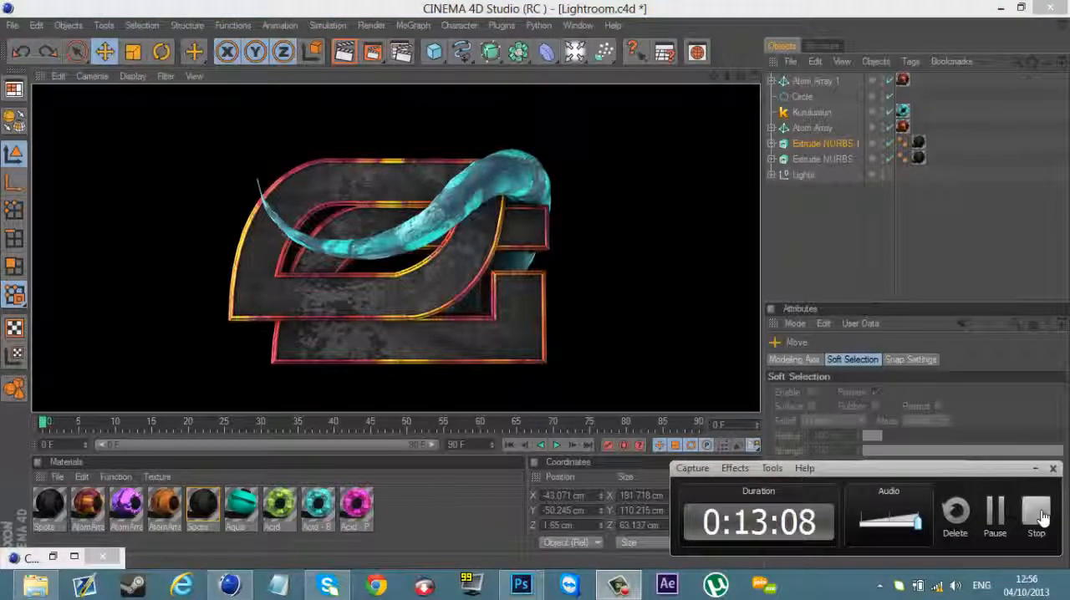